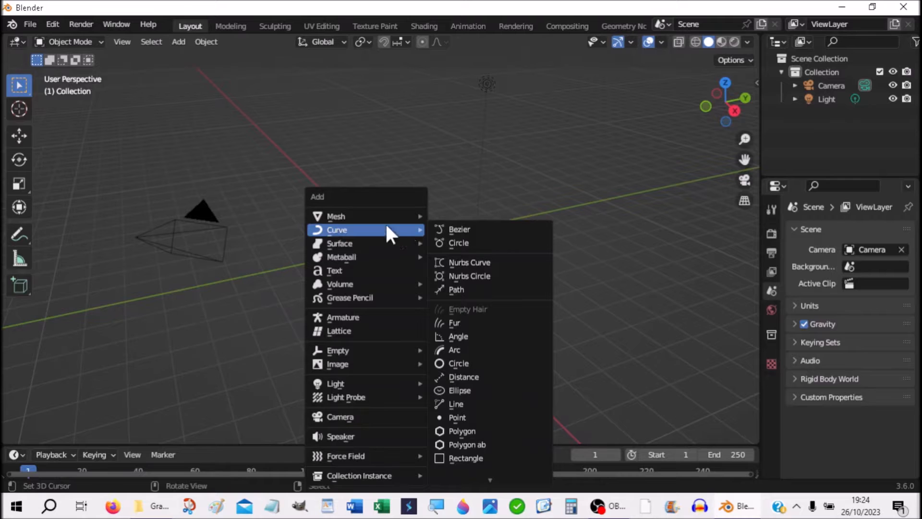
Add a mesh plane at the origin scaled up to about 4.63 and apply its scale.
{"action": "left_click", "coordinate": [451, 217]}
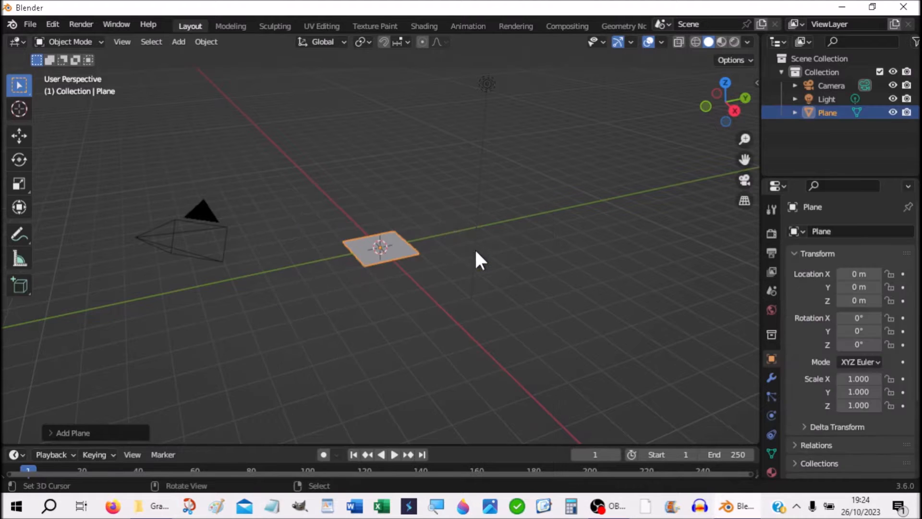
{"action": "key", "text": "s"}
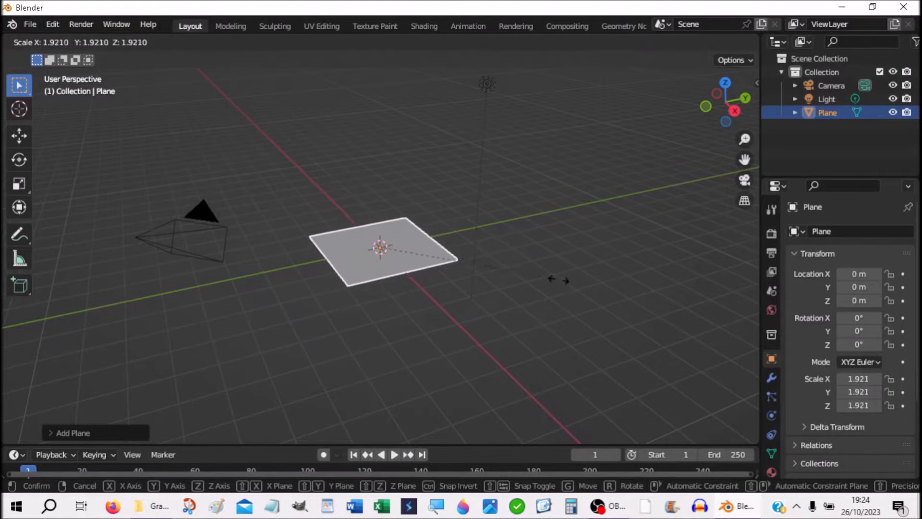
{"action": "left_click", "coordinate": [47, 337]}
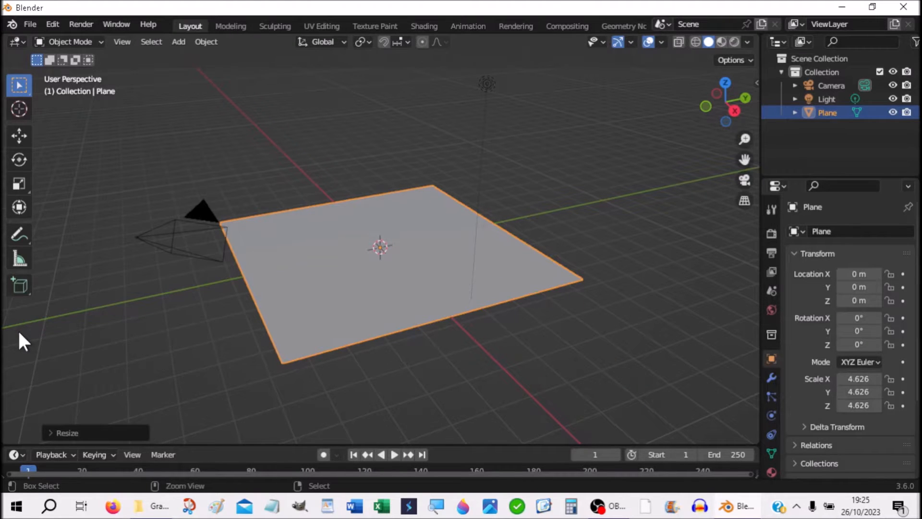
{"action": "key", "text": "ctrl+a"}
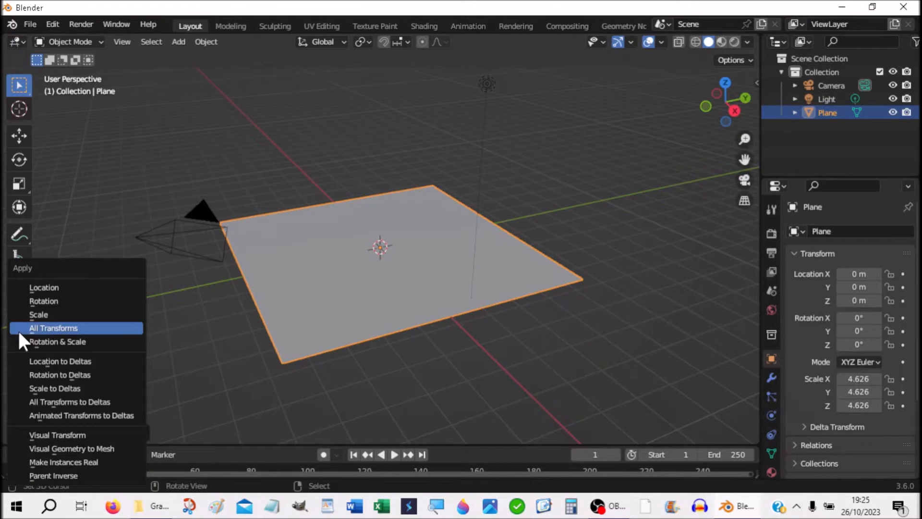
{"action": "left_click", "coordinate": [26, 315]}
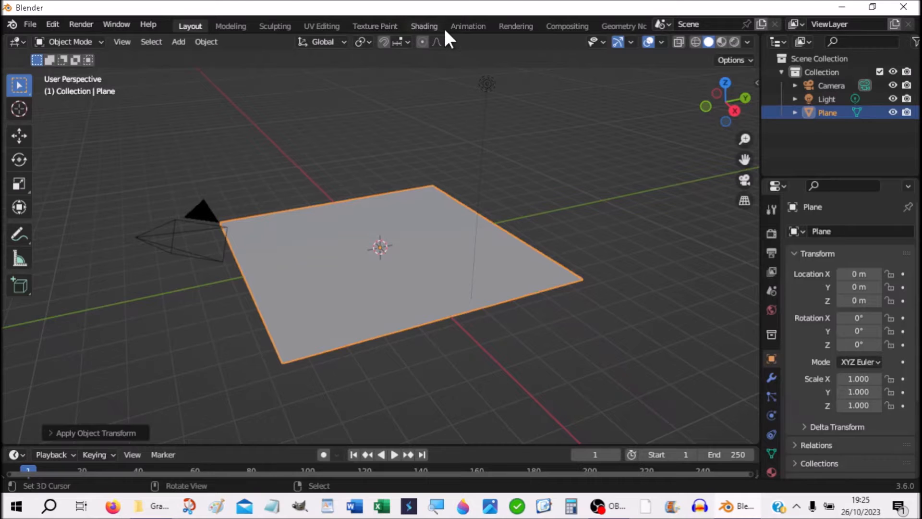
Switch to the Shading workspace with the plane seen from the top and create a new material for it.
{"action": "left_click", "coordinate": [423, 26]}
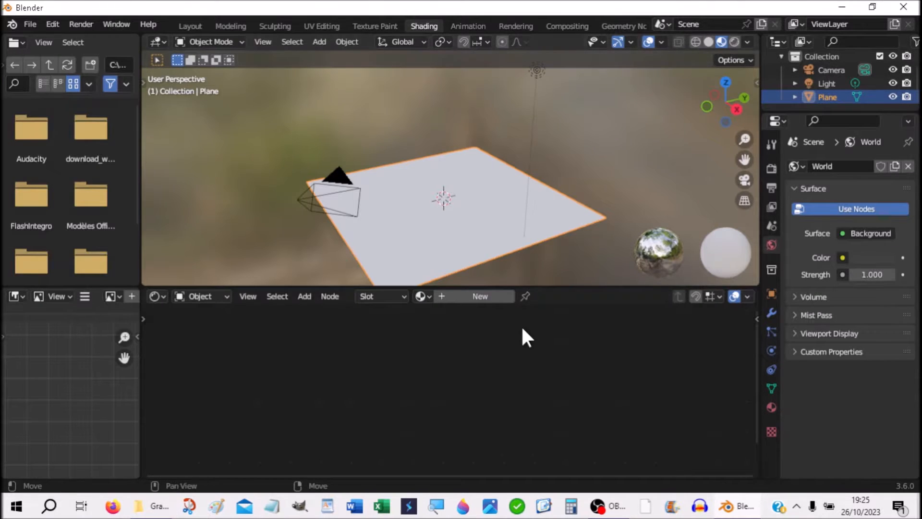
{"action": "left_click", "coordinate": [725, 80]}
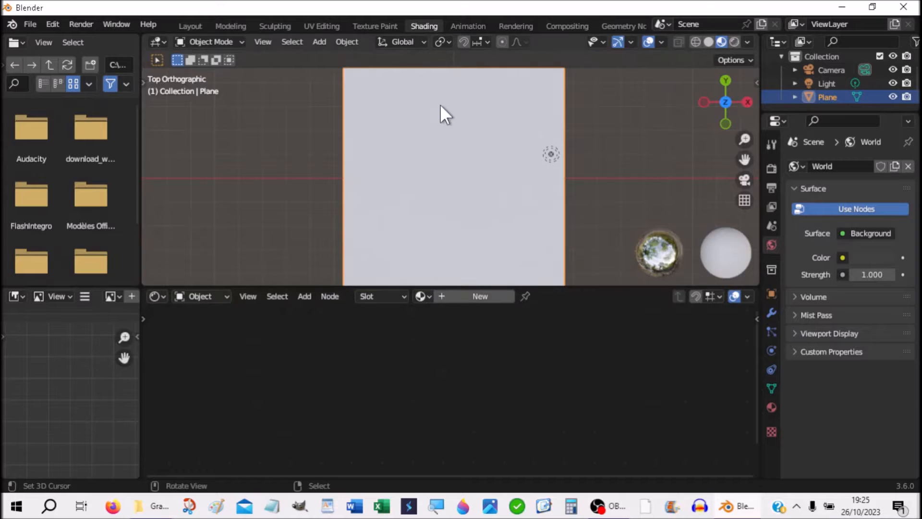
{"action": "scroll", "coordinate": [459, 134], "scroll_direction": "down", "scroll_amount": 1}
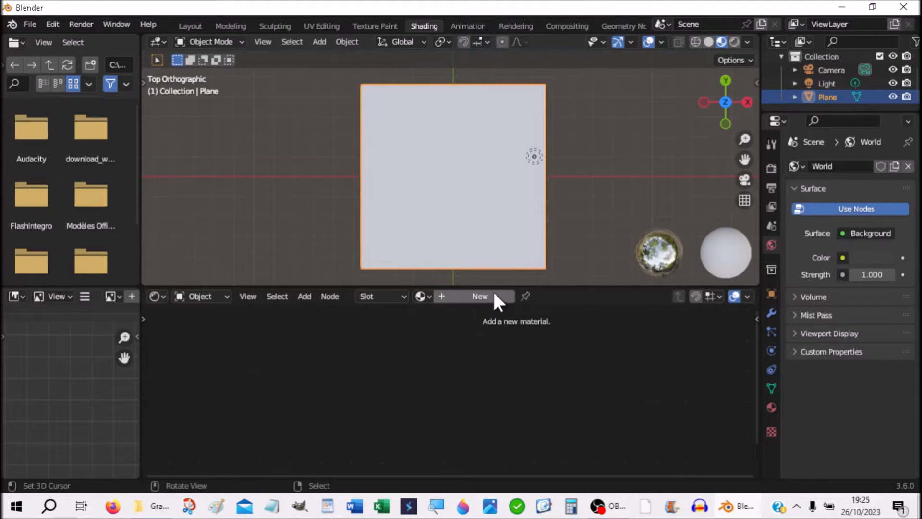
{"action": "left_click_drag", "start_coordinate": [527, 285], "coordinate": [524, 263]}
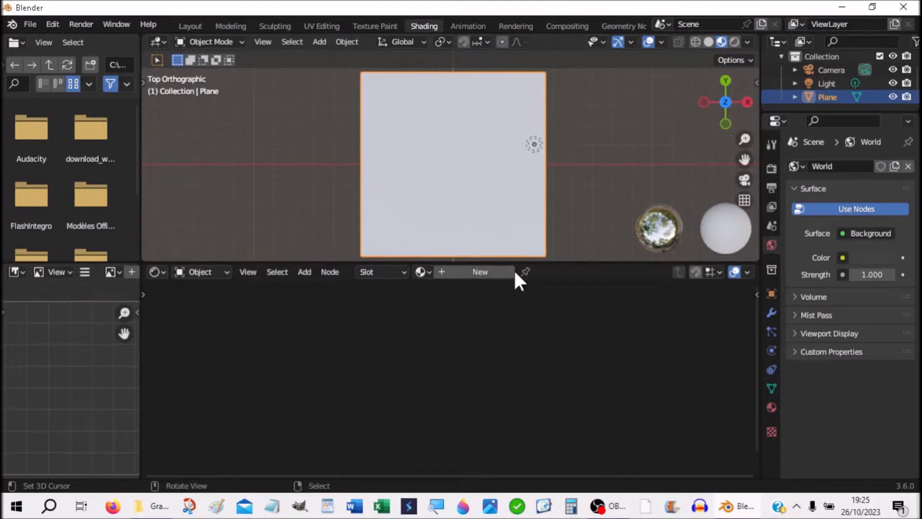
{"action": "left_click", "coordinate": [487, 272]}
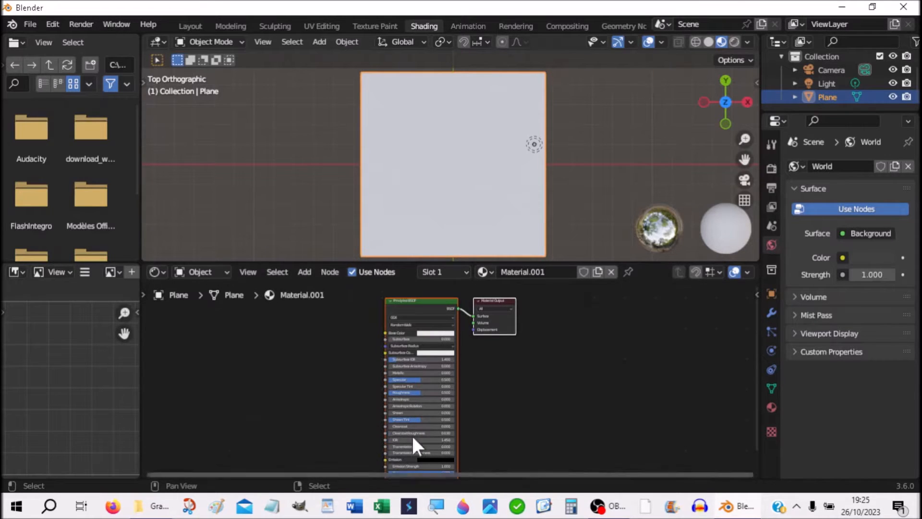
Replace the material's Principled BSDF node with a Diffuse BSDF node.
{"action": "left_click", "coordinate": [420, 300]}
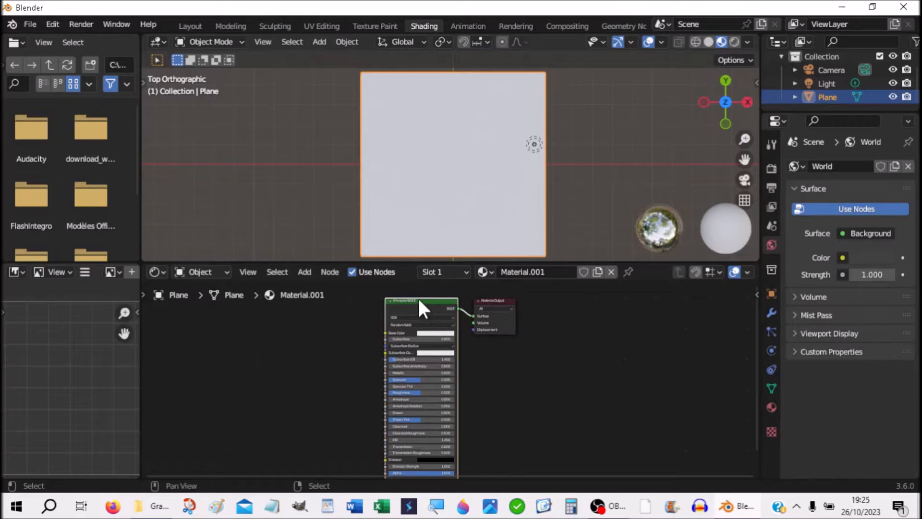
{"action": "key", "text": "Delete"}
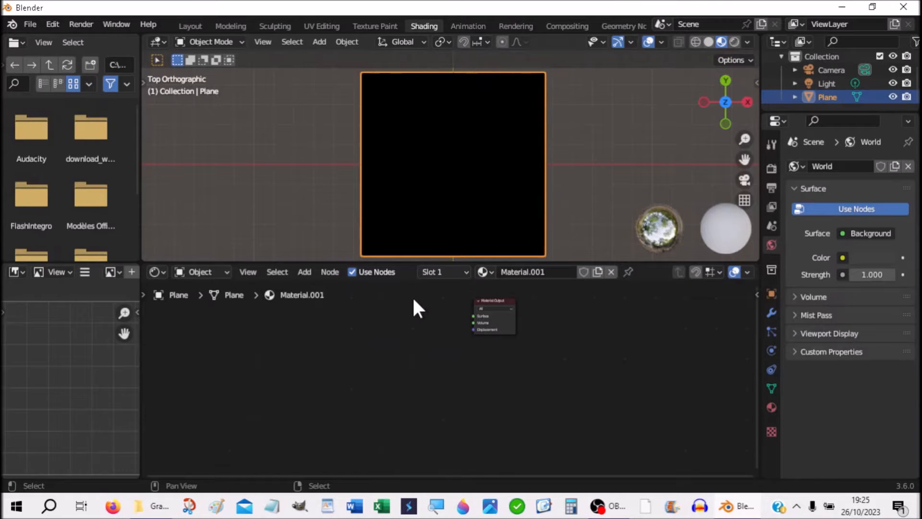
{"action": "key", "text": "shift+a"}
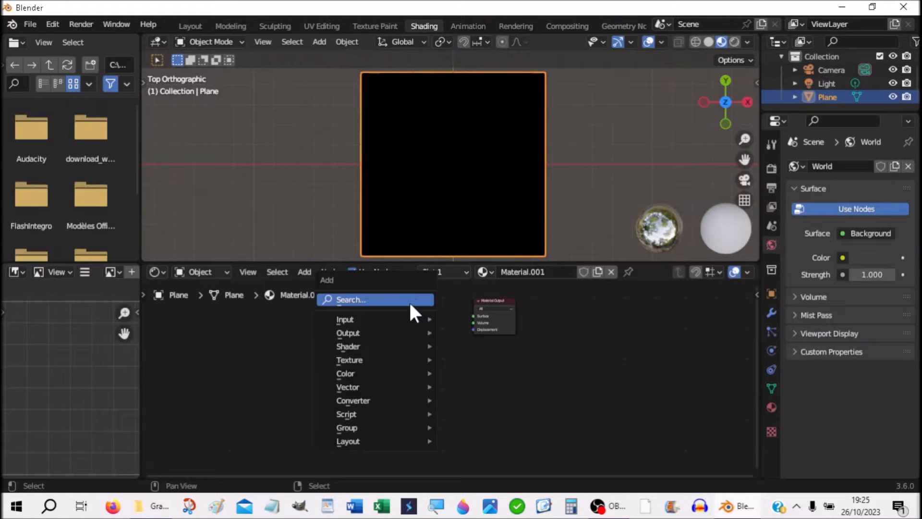
{"action": "mouse_move", "coordinate": [394, 346]}
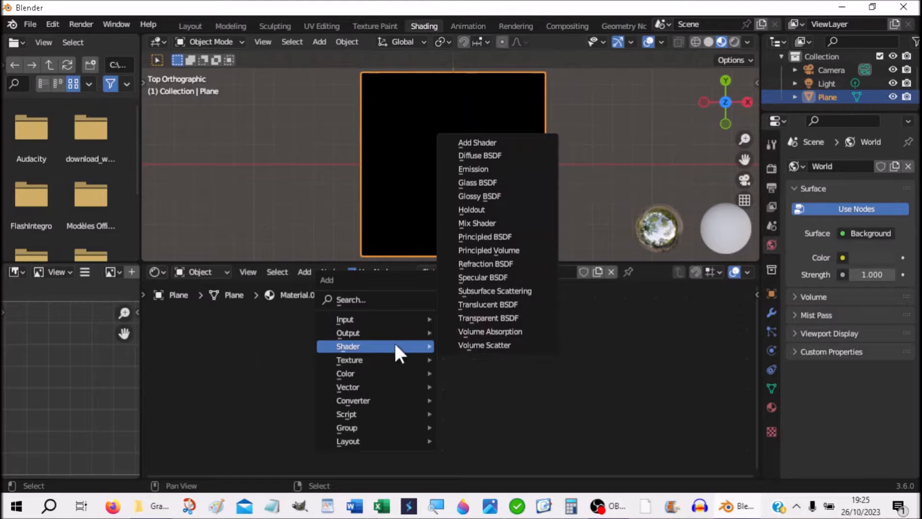
{"action": "left_click", "coordinate": [471, 155]}
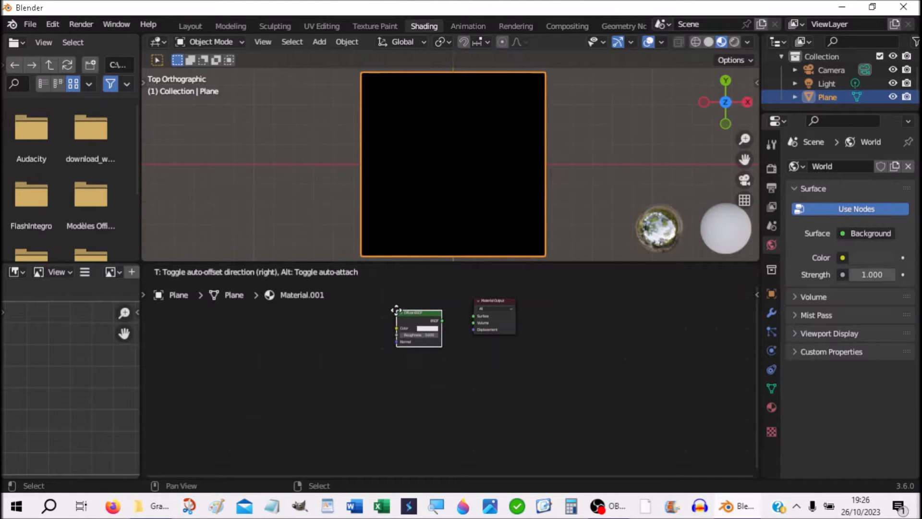
{"action": "left_click", "coordinate": [397, 310]}
Space out the two nodes and connect the Diffuse BSDF output to the Surface input of Material Output.
{"action": "left_click_drag", "start_coordinate": [499, 300], "coordinate": [644, 312]}
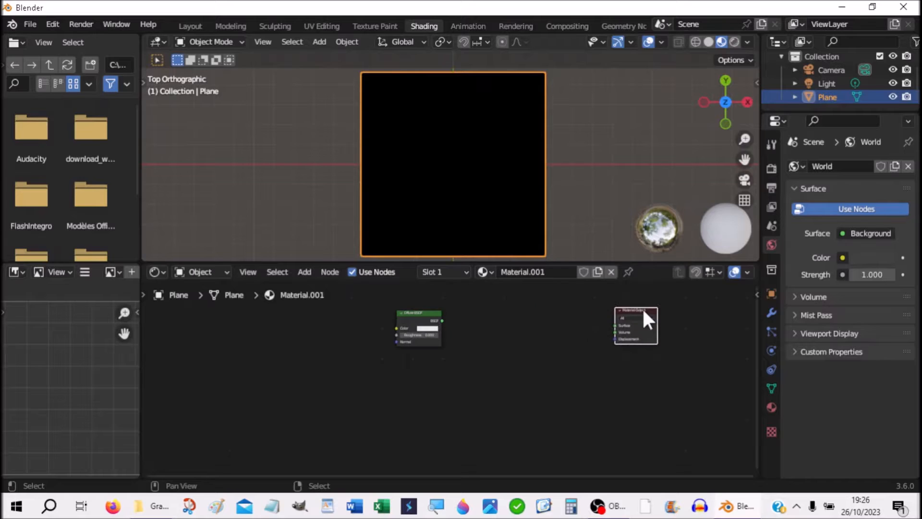
{"action": "left_click_drag", "start_coordinate": [405, 313], "coordinate": [581, 315]}
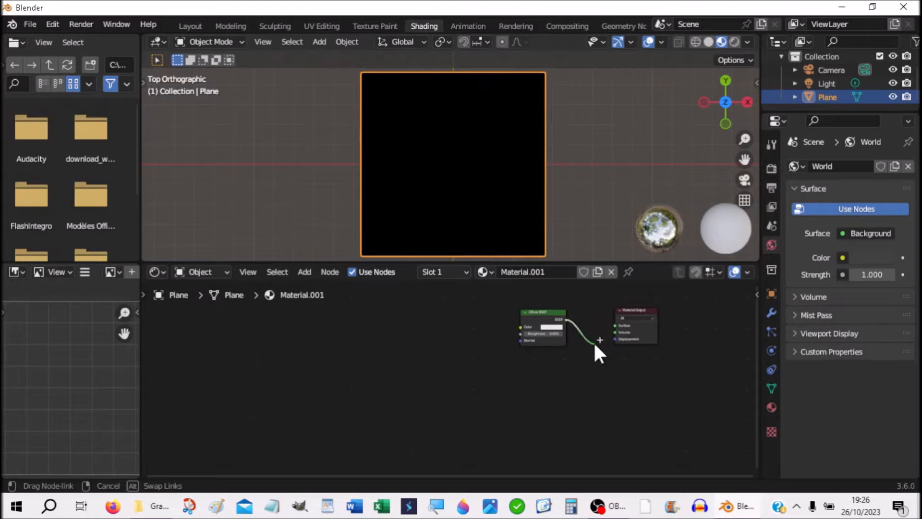
{"action": "left_click_drag", "start_coordinate": [611, 323], "coordinate": [613, 325]}
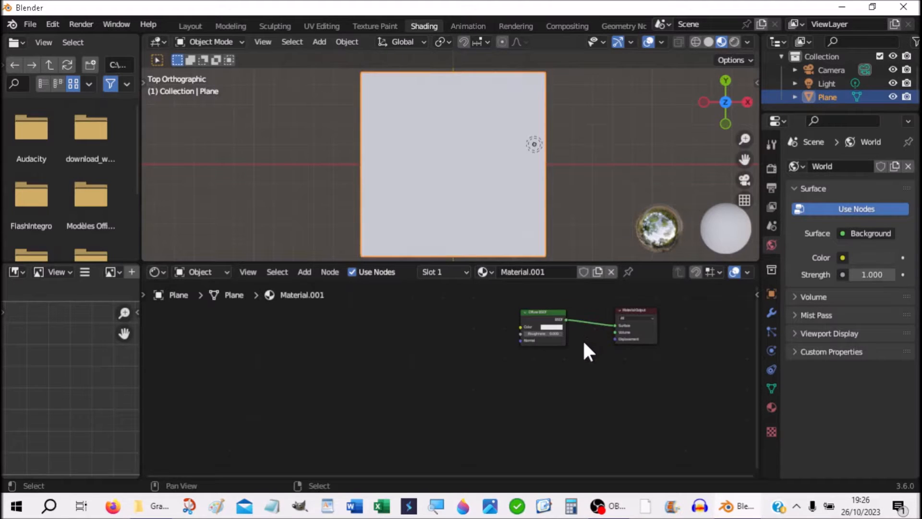
{"action": "scroll", "coordinate": [584, 339], "scroll_direction": "up", "scroll_amount": 2}
{"action": "middle_click_drag", "start_coordinate": [598, 343], "coordinate": [568, 396]}
{"action": "scroll", "coordinate": [568, 395], "scroll_direction": "up", "scroll_amount": 1}
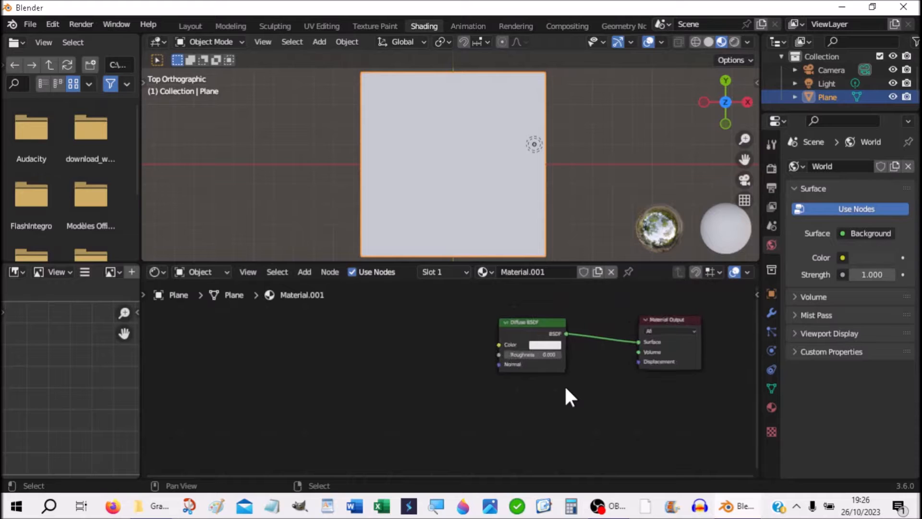
Show the viewport in rendered shading and set the point light's power to 2000 W.
{"action": "left_click", "coordinate": [734, 41]}
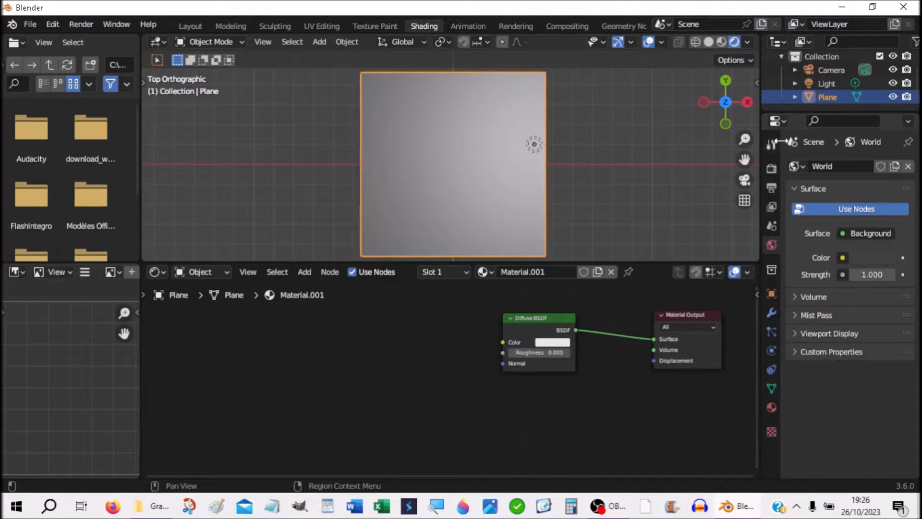
{"action": "left_click", "coordinate": [818, 84]}
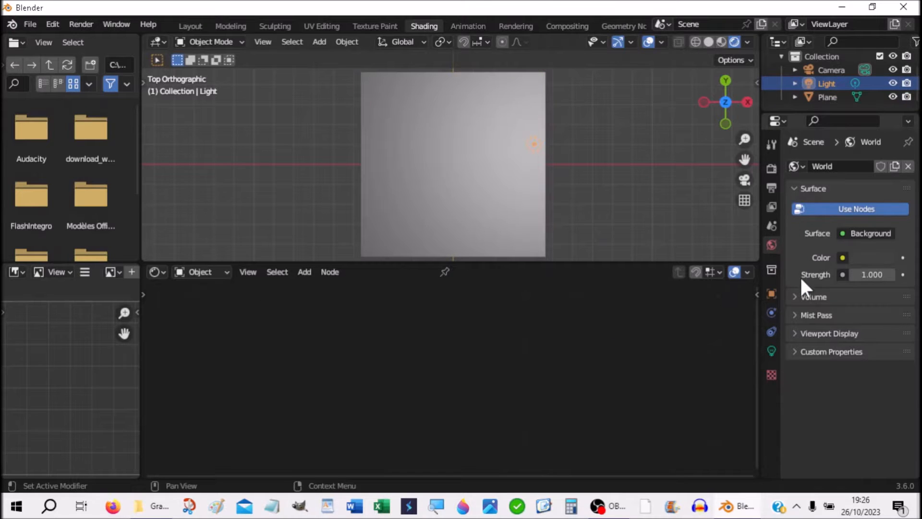
{"action": "left_click", "coordinate": [772, 351]}
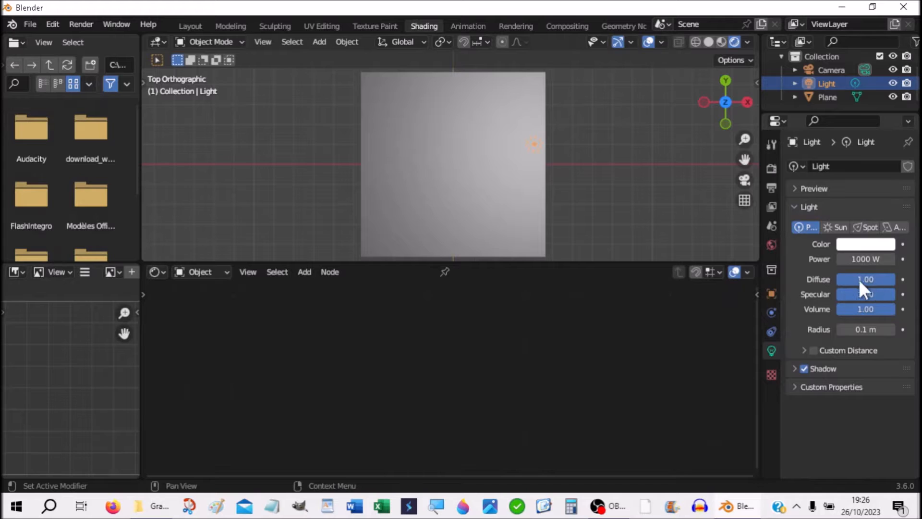
{"action": "left_click", "coordinate": [865, 259]}
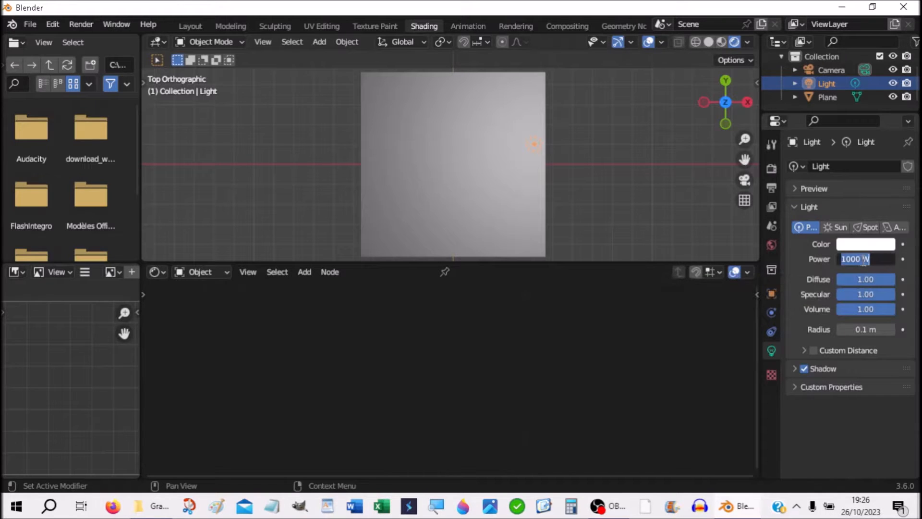
{"action": "type", "text": "2000"}
{"action": "key", "text": "Return"}
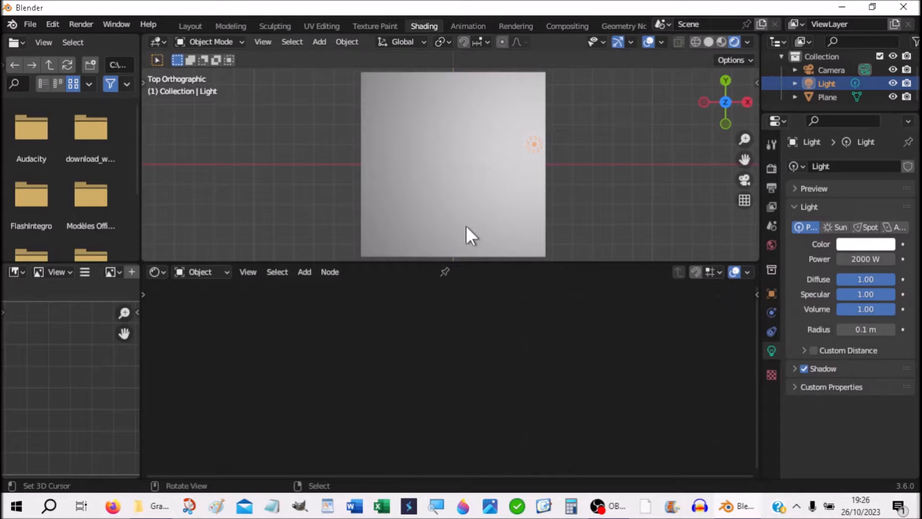
Select the plane and add a Node Wrangler texture setup with Texture Coordinate, Mapping and Image Texture nodes to its Diffuse BSDF node.
{"action": "left_click", "coordinate": [433, 180]}
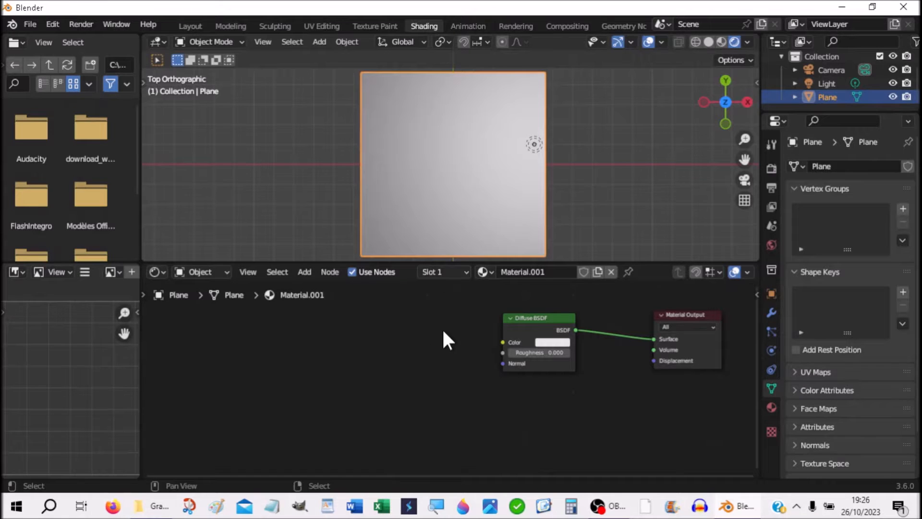
{"action": "left_click_drag", "start_coordinate": [545, 321], "coordinate": [518, 339]}
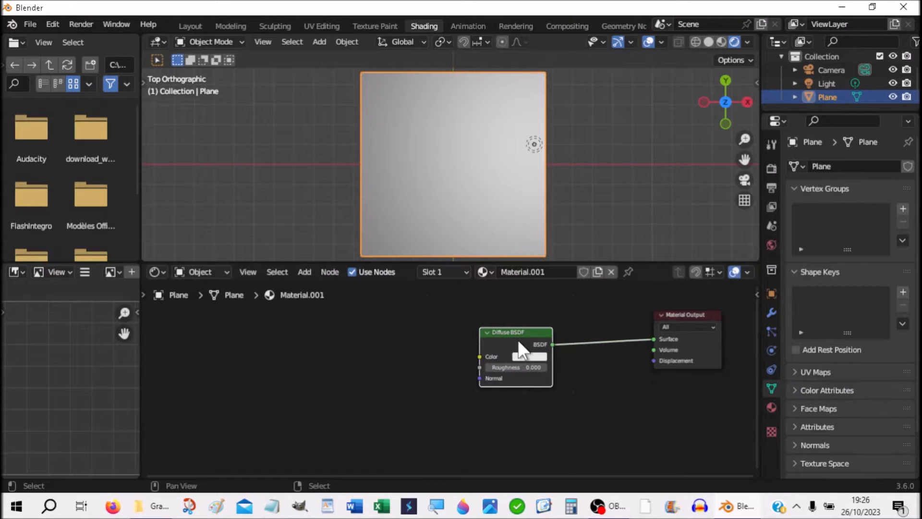
{"action": "left_click", "coordinate": [52, 25]}
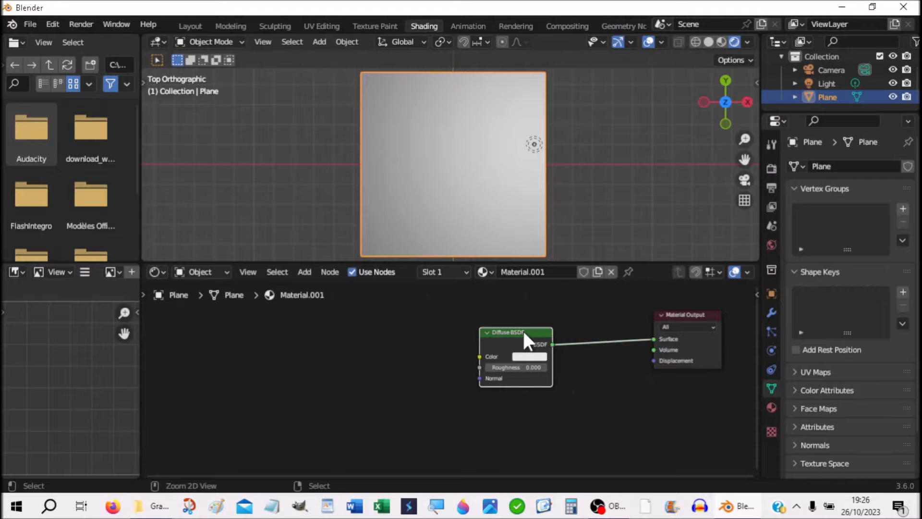
{"action": "key", "text": "ctrl+t"}
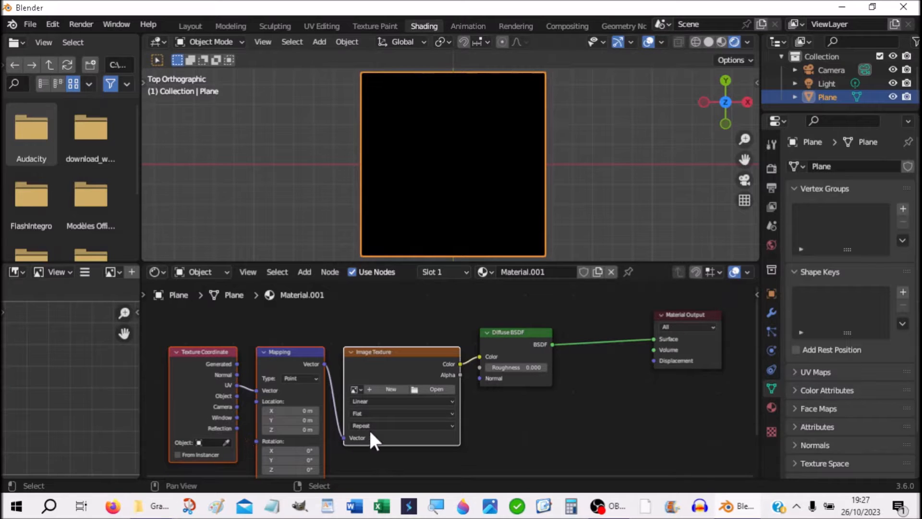
Load Gravier.jpg from the F:\Gravier folder into the Image Texture node and view the textured plane in perspective.
{"action": "left_click", "coordinate": [429, 388]}
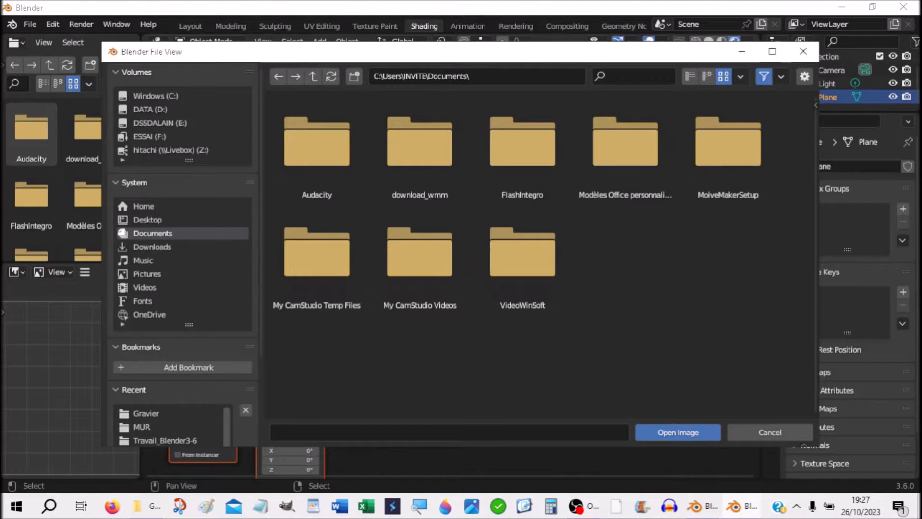
{"action": "key", "text": "alt+Tab"}
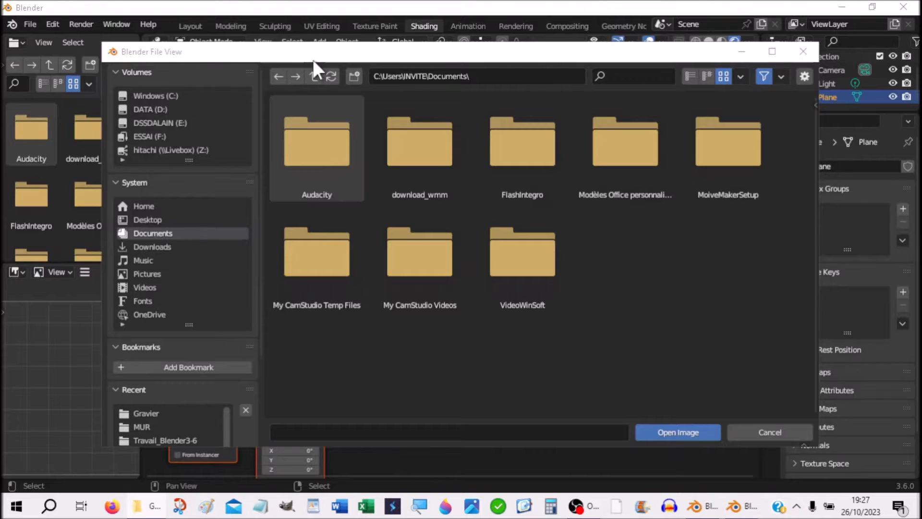
{"action": "left_click", "coordinate": [155, 136]}
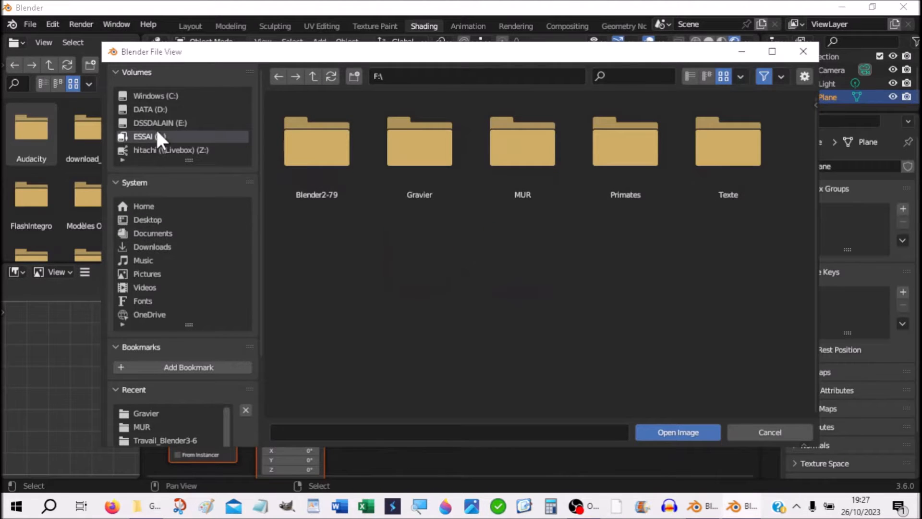
{"action": "double_click", "coordinate": [423, 142]}
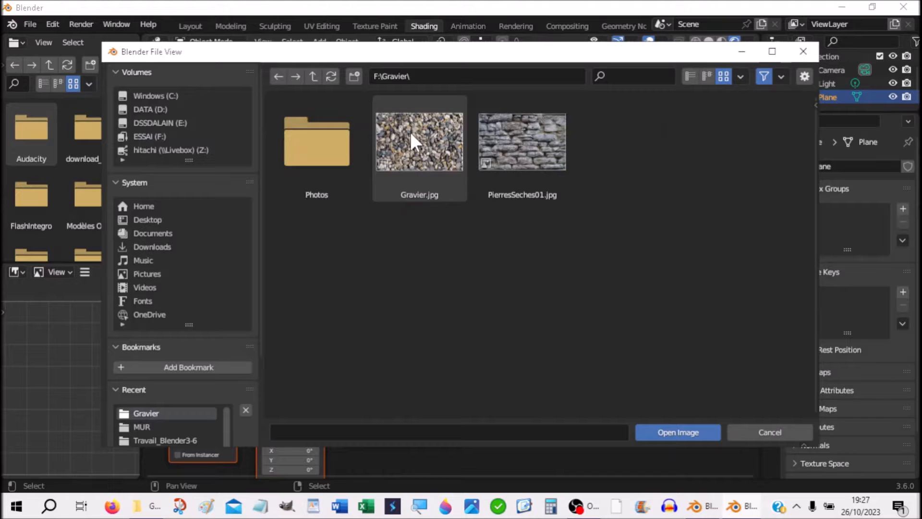
{"action": "double_click", "coordinate": [411, 139]}
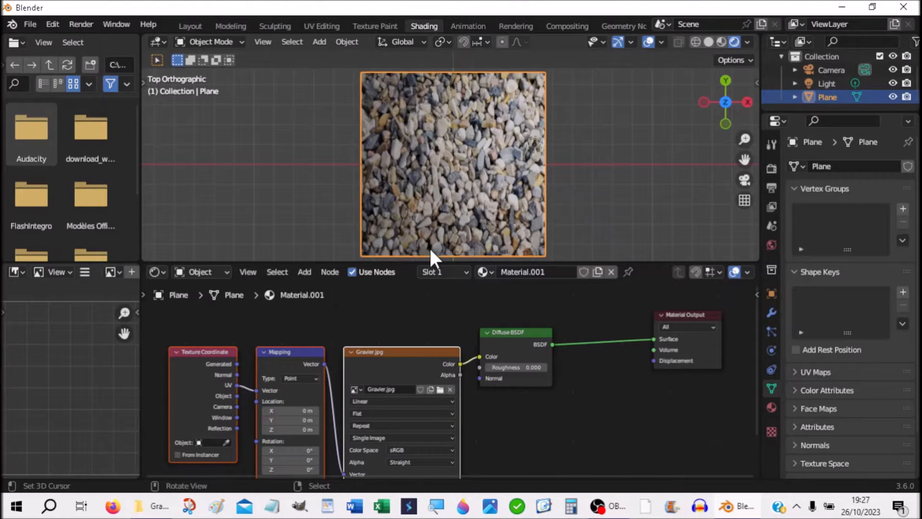
{"action": "middle_click_drag", "start_coordinate": [644, 188], "coordinate": [651, 66]}
{"action": "scroll", "coordinate": [623, 164], "scroll_direction": "up", "scroll_amount": 3}
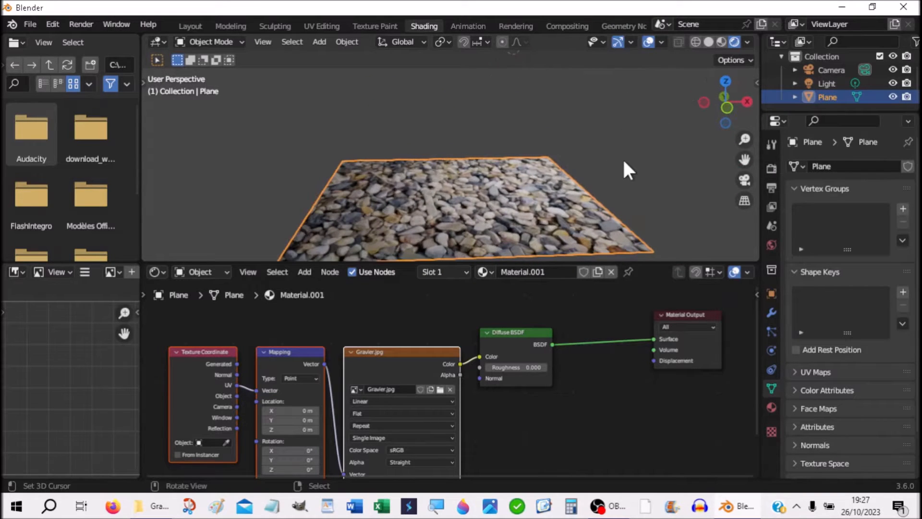
{"action": "middle_click_drag", "start_coordinate": [623, 164], "coordinate": [617, 169]}
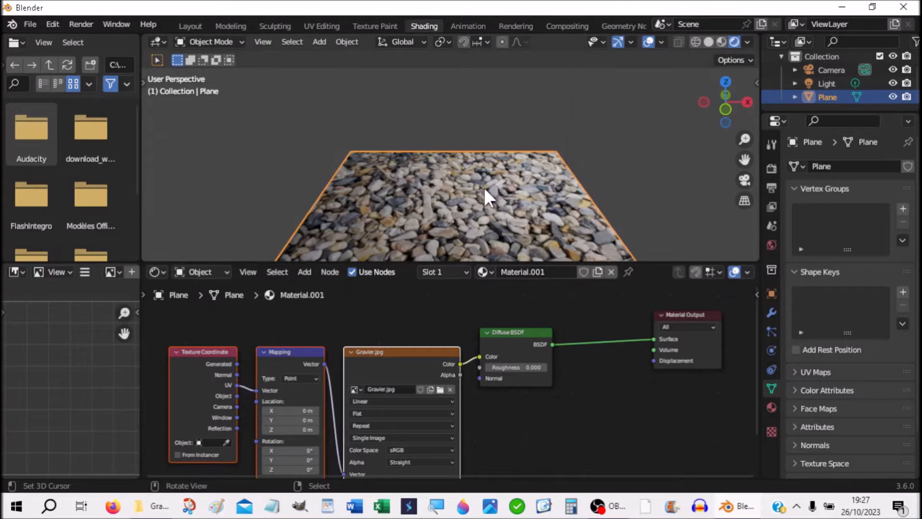
Frame the whole textured plane in the viewport and enlarge the shader editor around the complete texture nodes.
{"action": "middle_click_drag", "start_coordinate": [484, 188], "coordinate": [485, 151]}
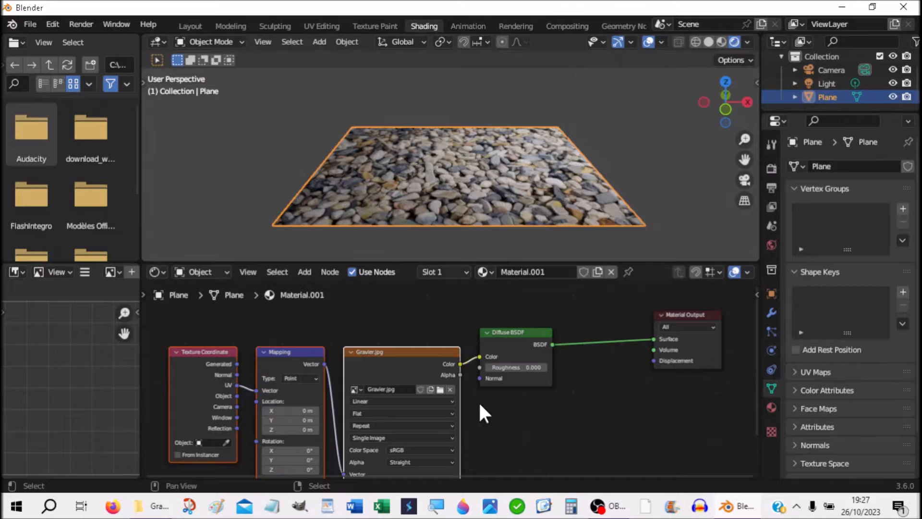
{"action": "middle_click_drag", "start_coordinate": [480, 401], "coordinate": [477, 356]}
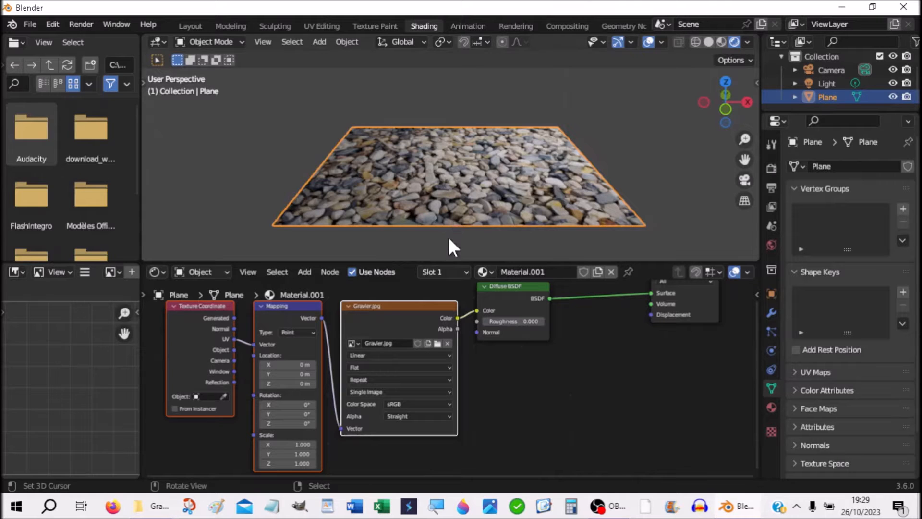
{"action": "left_click_drag", "start_coordinate": [447, 263], "coordinate": [441, 206]}
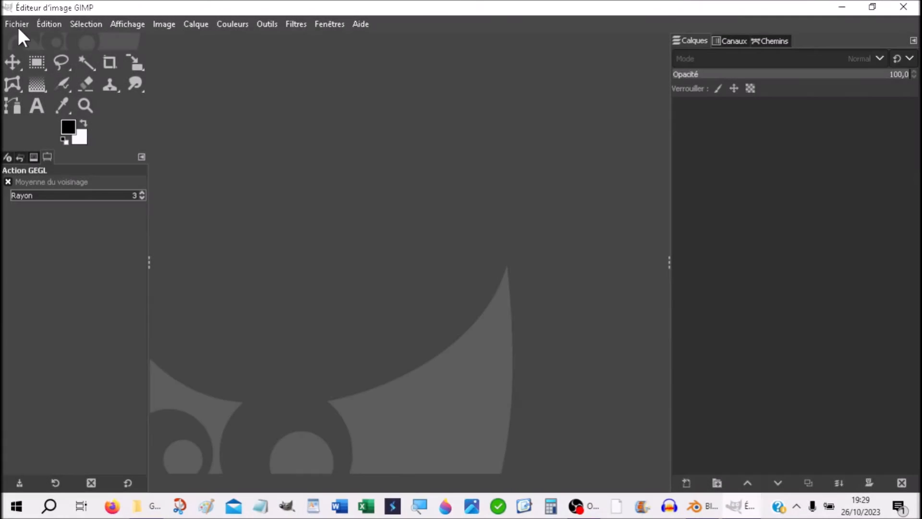
Switch to GIMP, open Gravier.jpg from the Gravier folder on drive F: and display it at 50% zoom.
{"action": "left_click", "coordinate": [12, 24]}
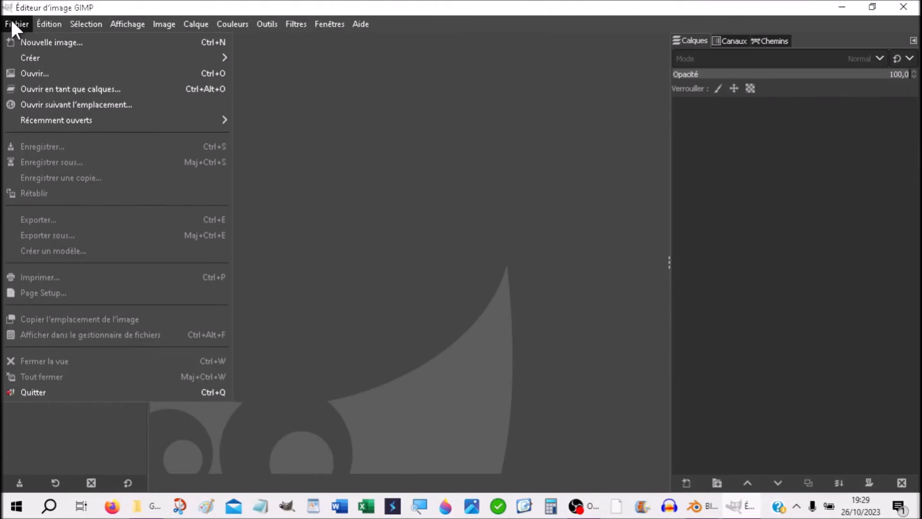
{"action": "left_click", "coordinate": [27, 69]}
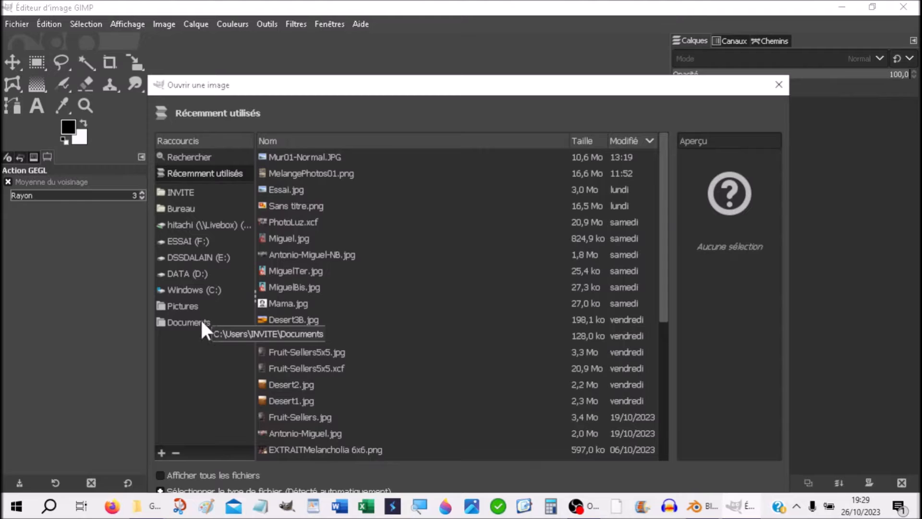
{"action": "left_click", "coordinate": [178, 238]}
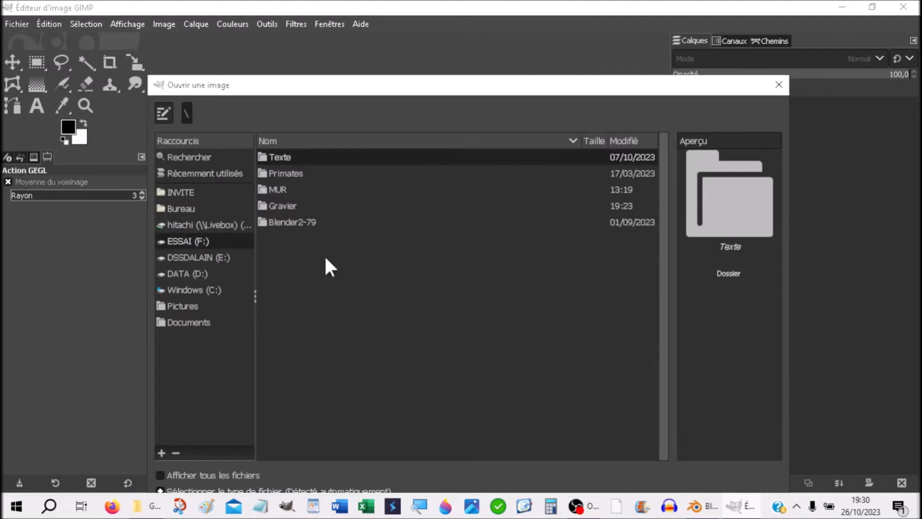
{"action": "double_click", "coordinate": [282, 205]}
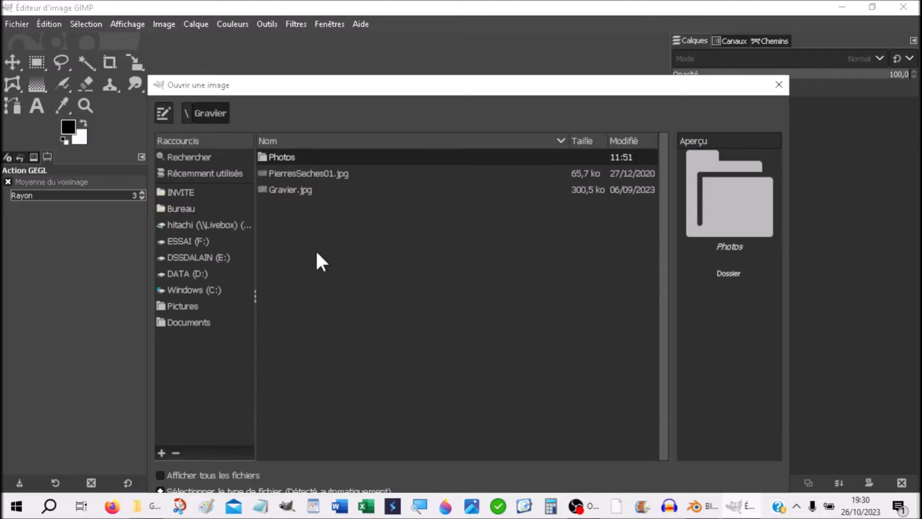
{"action": "double_click", "coordinate": [301, 189]}
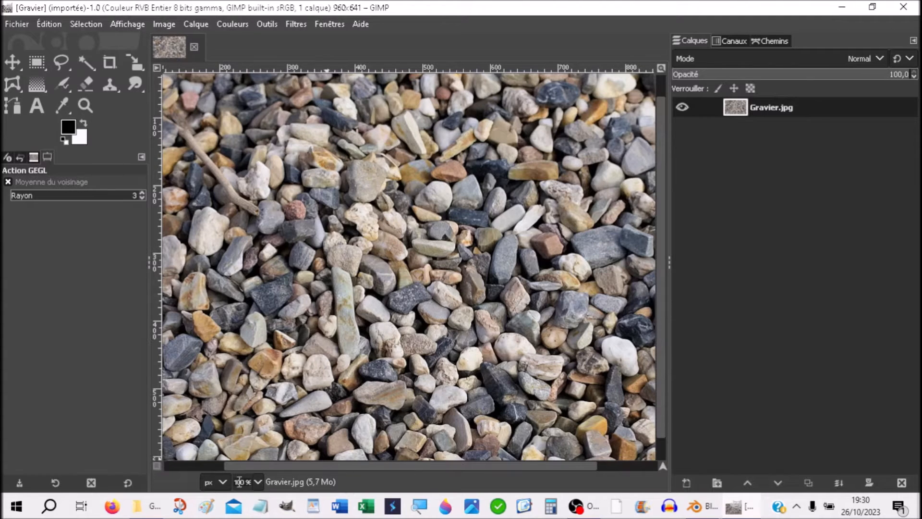
{"action": "left_click", "coordinate": [258, 482]}
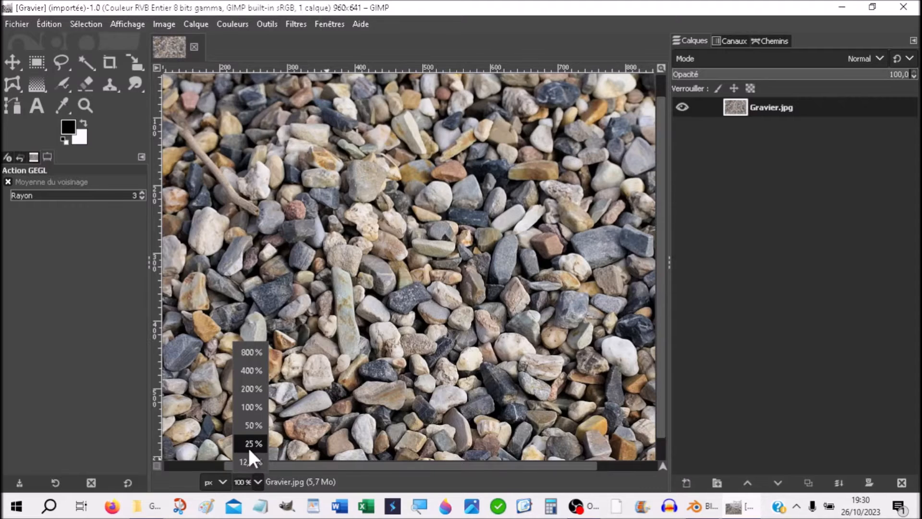
{"action": "left_click", "coordinate": [251, 449]}
{"action": "left_click", "coordinate": [257, 482]}
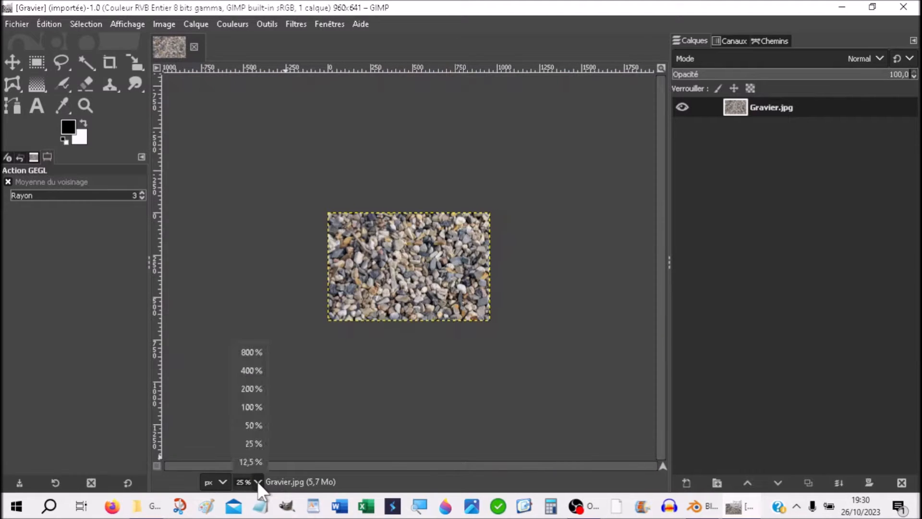
{"action": "left_click", "coordinate": [253, 426]}
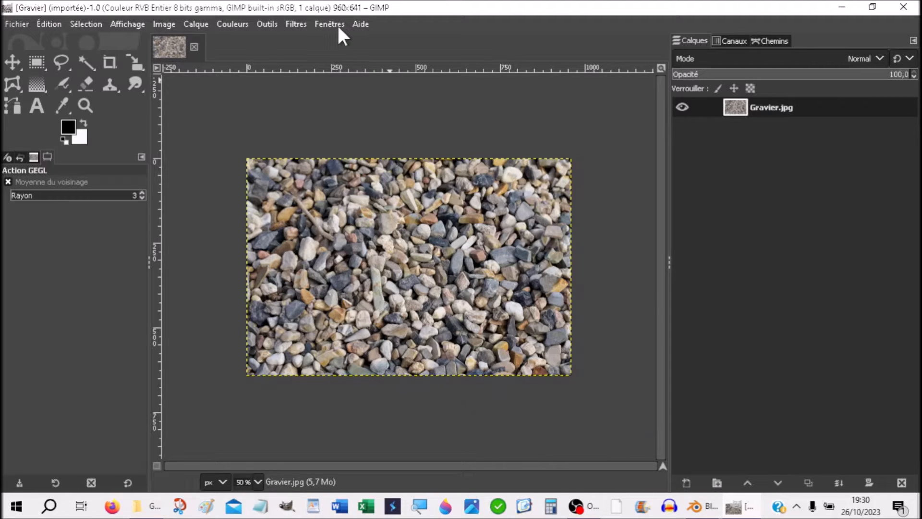
Apply the generic normal map filter (Carte normale) to the gravel image with a scale (Échelle) of 17,79.
{"action": "left_click", "coordinate": [294, 25]}
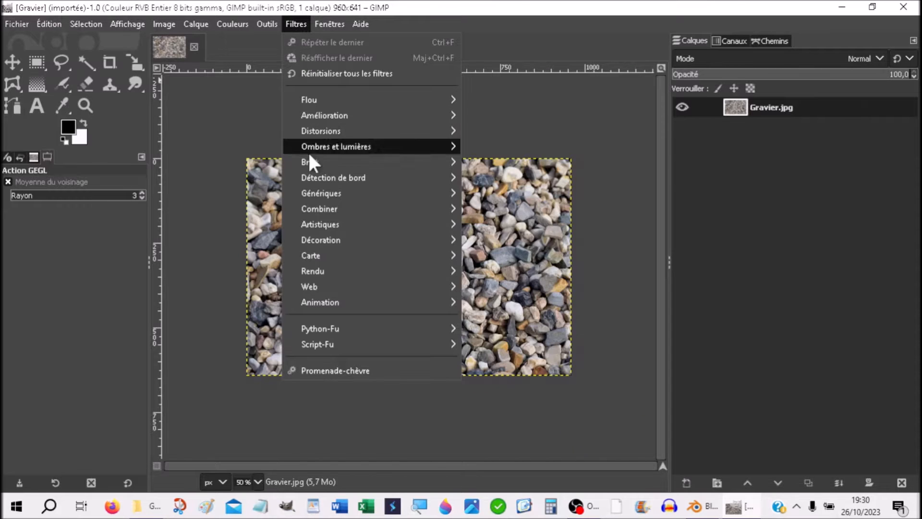
{"action": "mouse_move", "coordinate": [315, 197]}
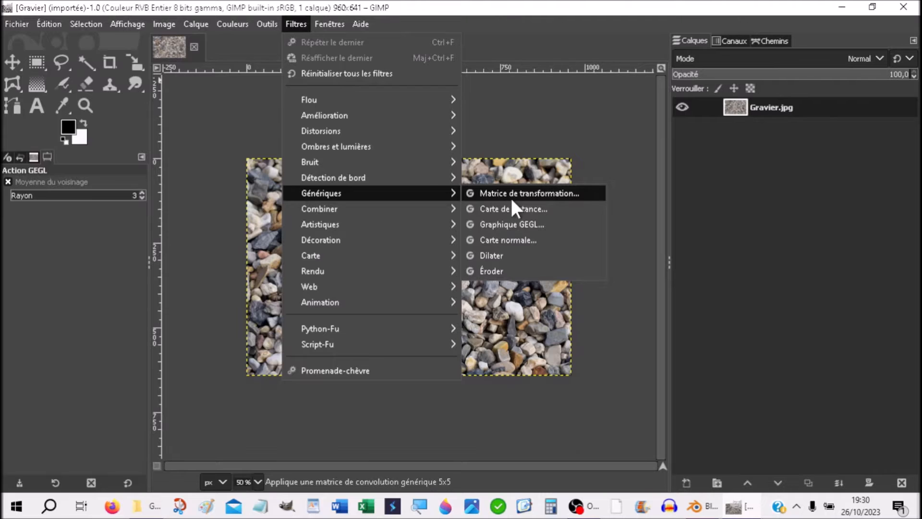
{"action": "left_click", "coordinate": [517, 240]}
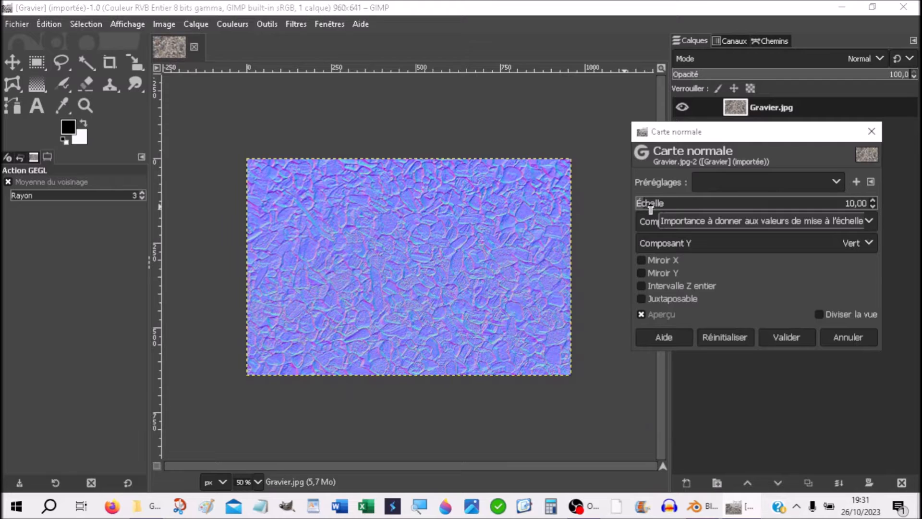
{"action": "left_click", "coordinate": [848, 204]}
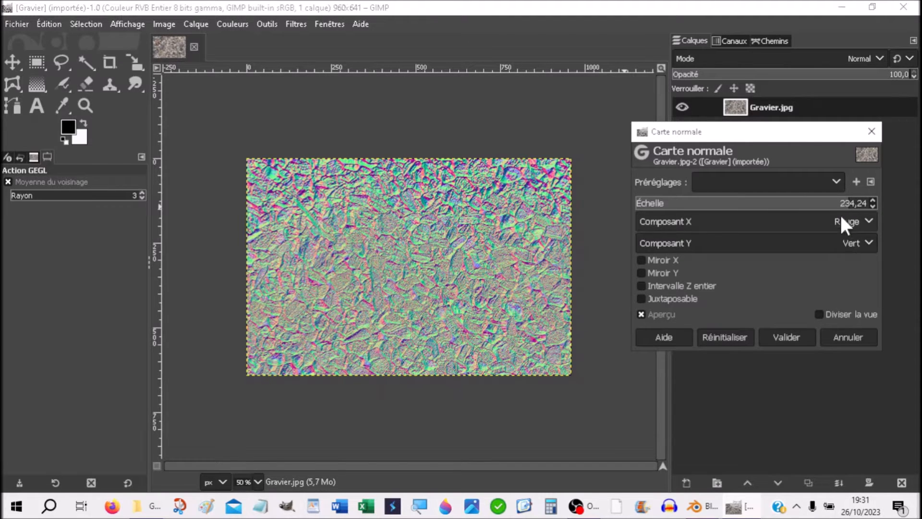
{"action": "left_click_drag", "start_coordinate": [840, 206], "coordinate": [858, 204]}
{"action": "left_click", "coordinate": [854, 205]}
{"action": "left_click_drag", "start_coordinate": [853, 207], "coordinate": [649, 207]}
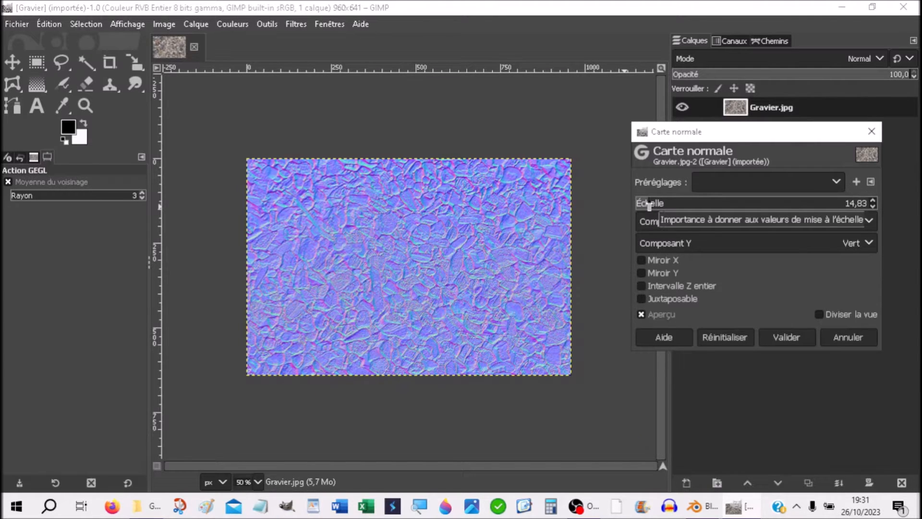
{"action": "left_click_drag", "start_coordinate": [649, 205], "coordinate": [652, 206]}
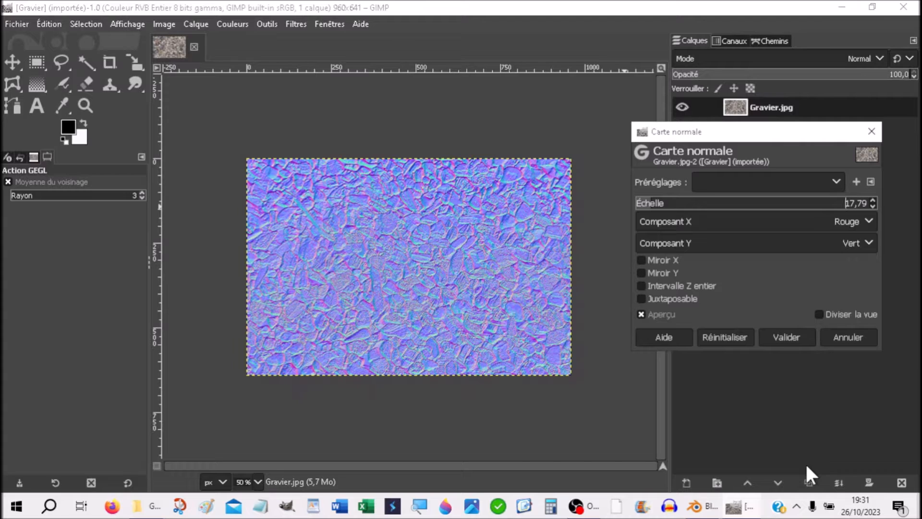
{"action": "left_click", "coordinate": [788, 336]}
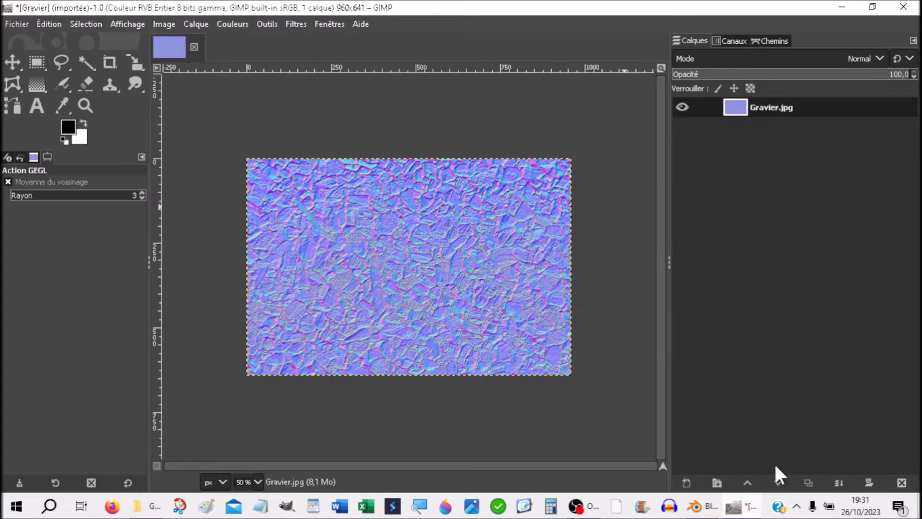
Export the normal map as Gravier-Normal.jpg into the Gravier folder, keeping the default JPEG options.
{"action": "left_click", "coordinate": [15, 28]}
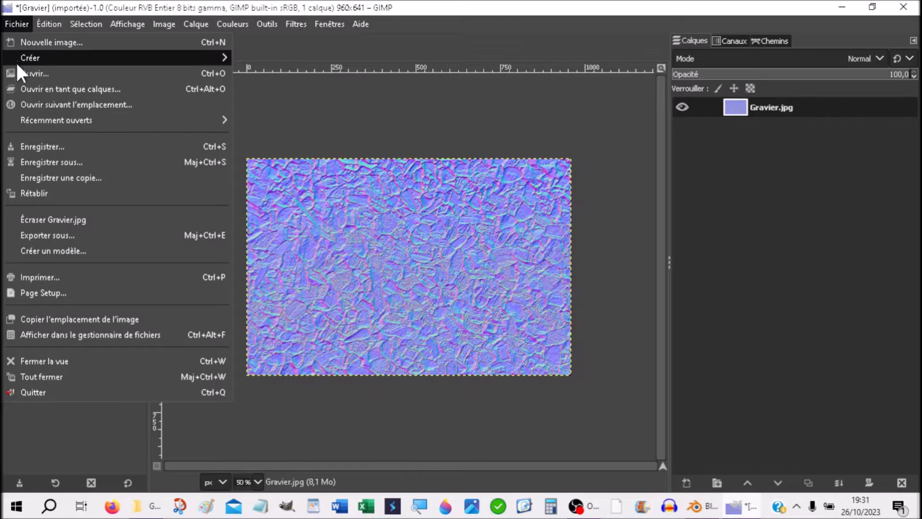
{"action": "left_click", "coordinate": [34, 235]}
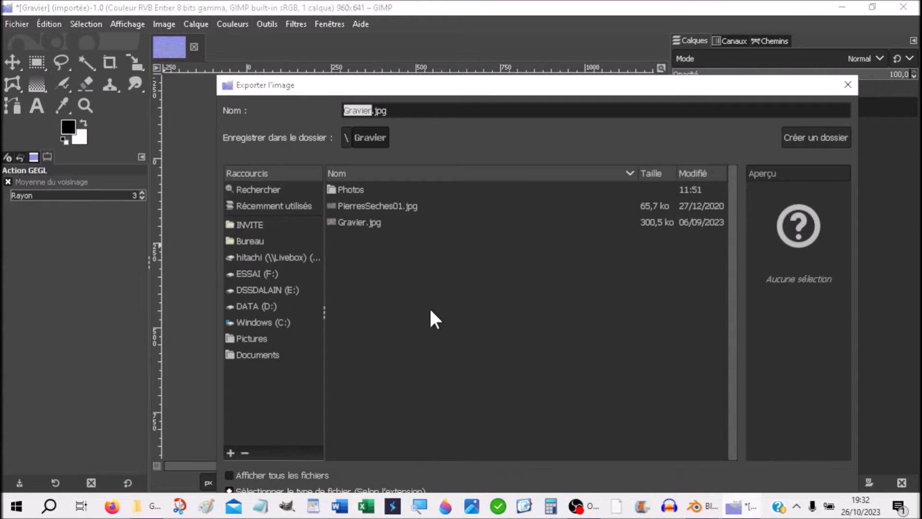
{"action": "left_click", "coordinate": [372, 111]}
{"action": "type", "text": "-No"}
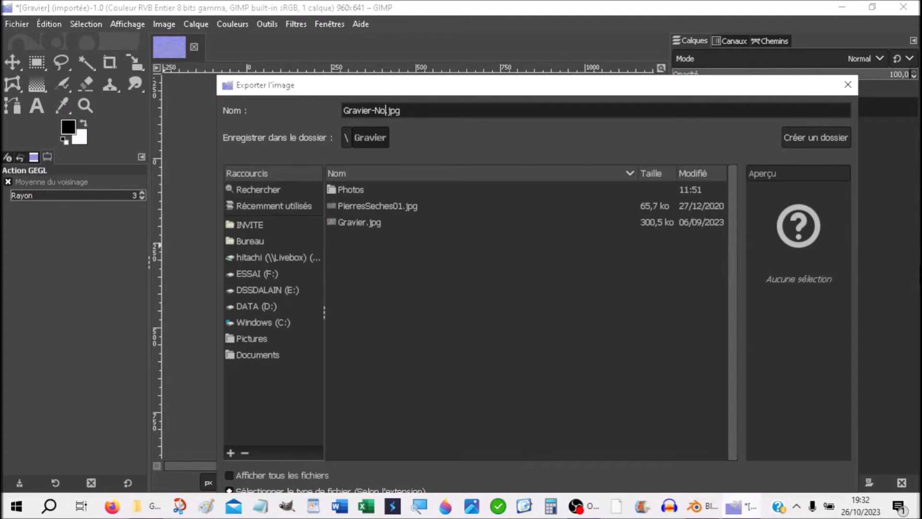
{"action": "type", "text": "rmal"}
{"action": "key", "text": "Return"}
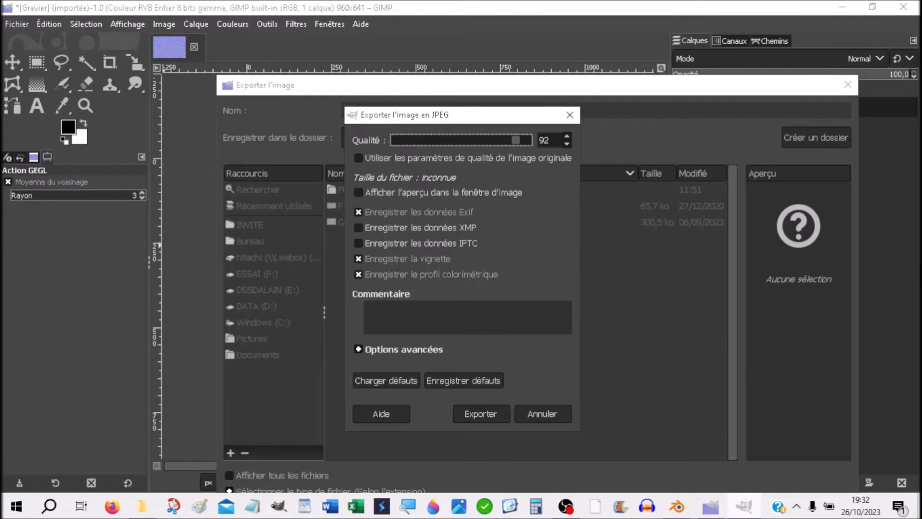
{"action": "left_click", "coordinate": [475, 414]}
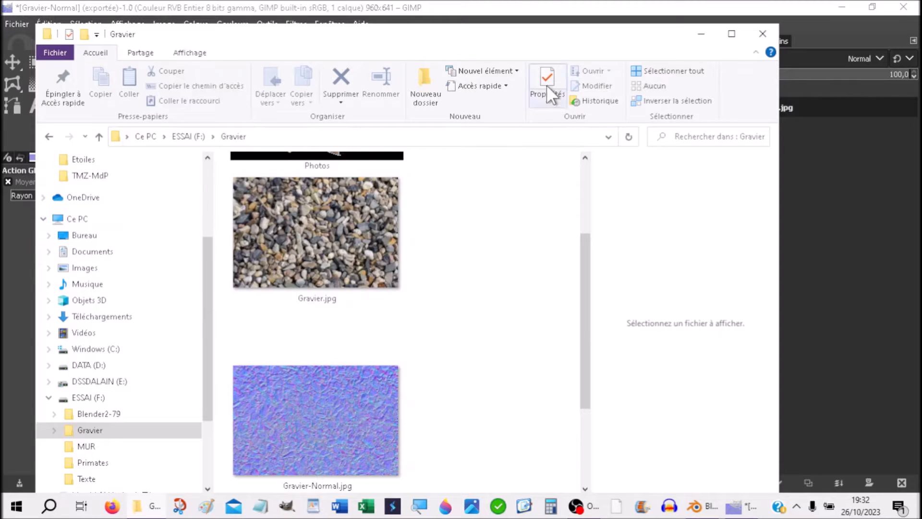
Clear the file explorer window away from GIMP and quit GIMP without saving the image.
{"action": "left_click_drag", "start_coordinate": [451, 38], "coordinate": [0, 170]}
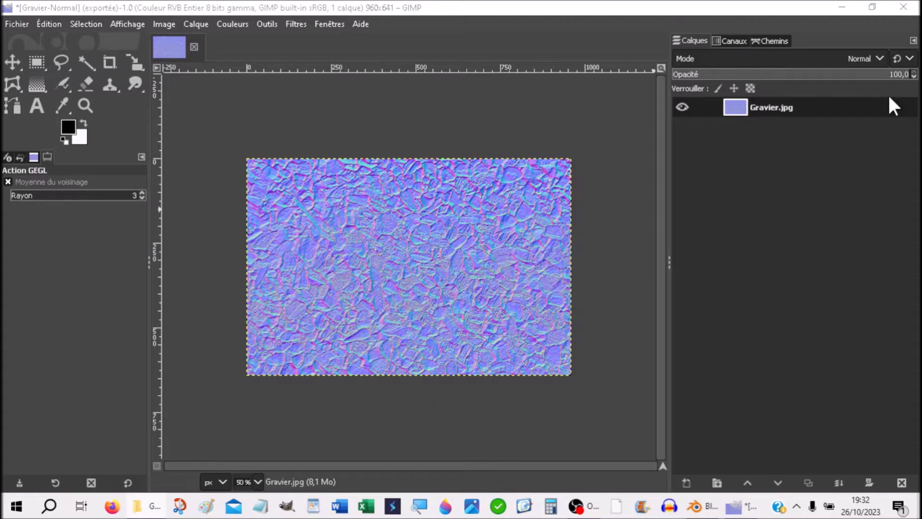
{"action": "left_click", "coordinate": [20, 25]}
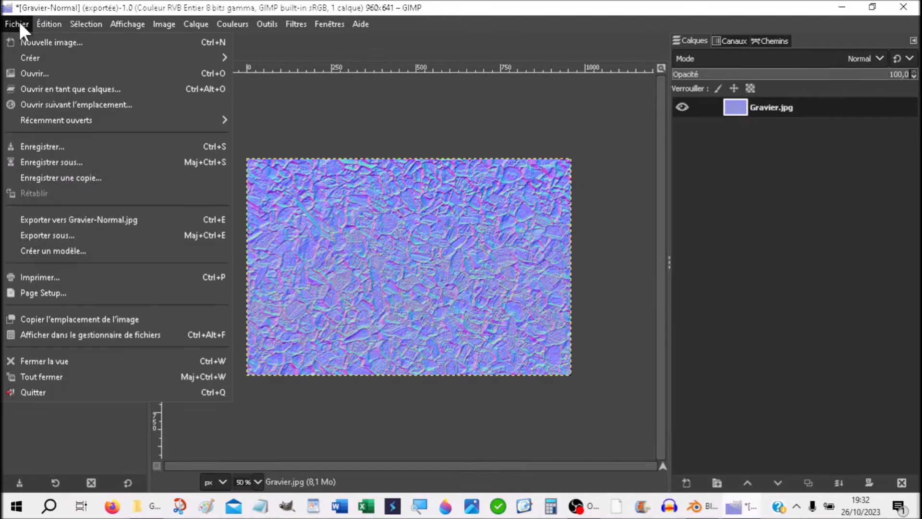
{"action": "left_click", "coordinate": [41, 392]}
{"action": "left_click", "coordinate": [258, 260]}
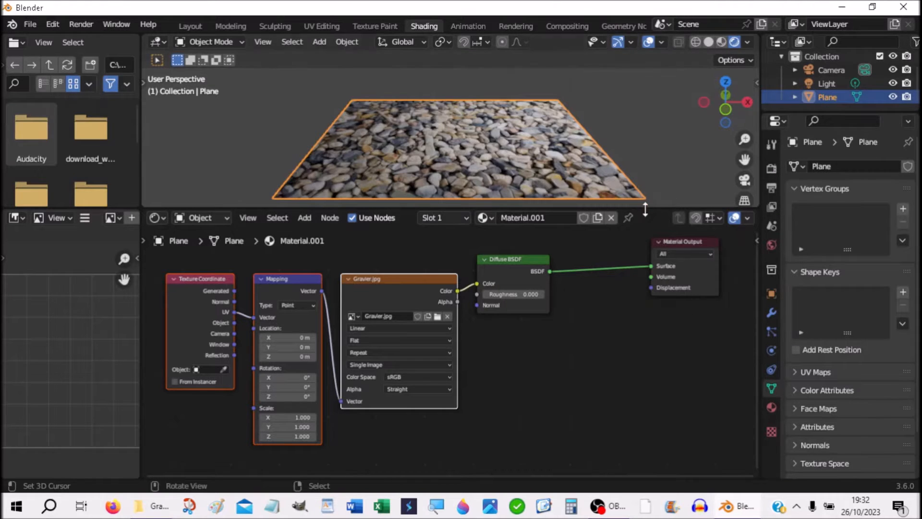
Make room in Blender's shader editor and add a second Image Texture node below the Gravier.jpg node.
{"action": "left_click_drag", "start_coordinate": [646, 209], "coordinate": [623, 118]}
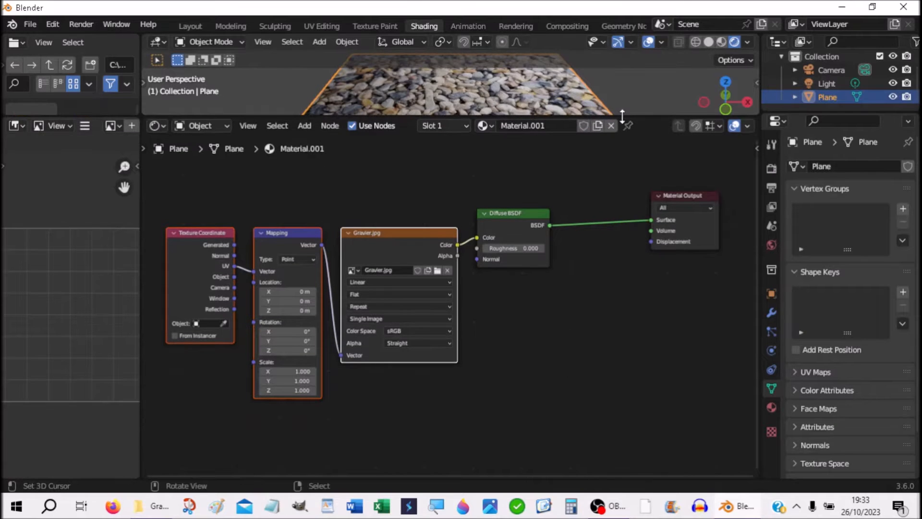
{"action": "left_click_drag", "start_coordinate": [383, 230], "coordinate": [379, 178]}
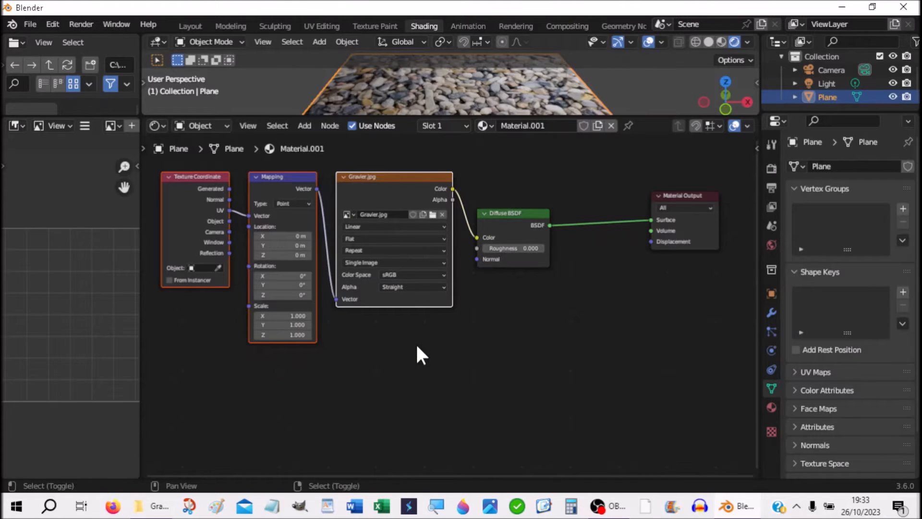
{"action": "key", "text": "shift+a"}
{"action": "mouse_move", "coordinate": [417, 347]}
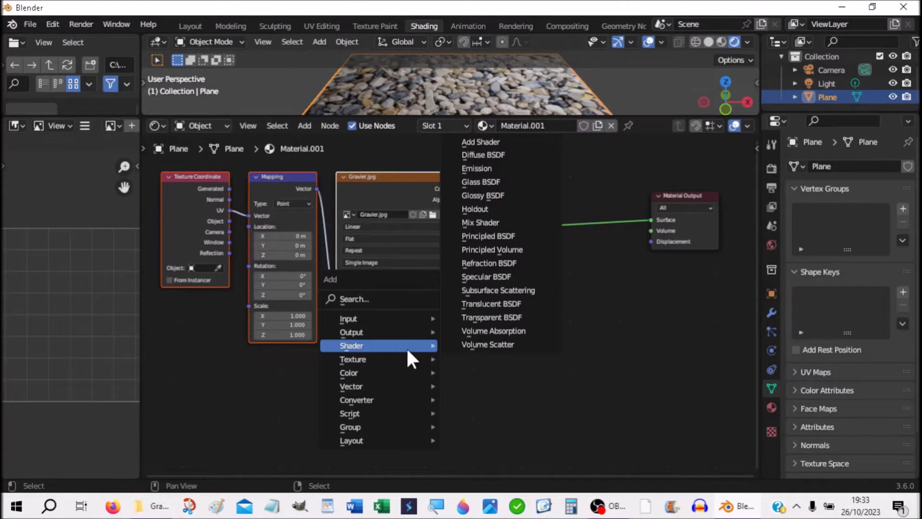
{"action": "mouse_move", "coordinate": [354, 364]}
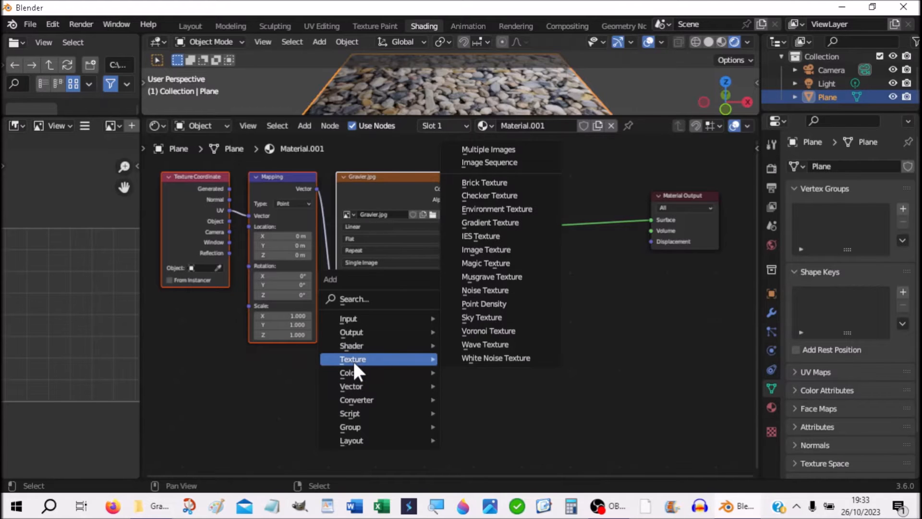
{"action": "left_click", "coordinate": [488, 250]}
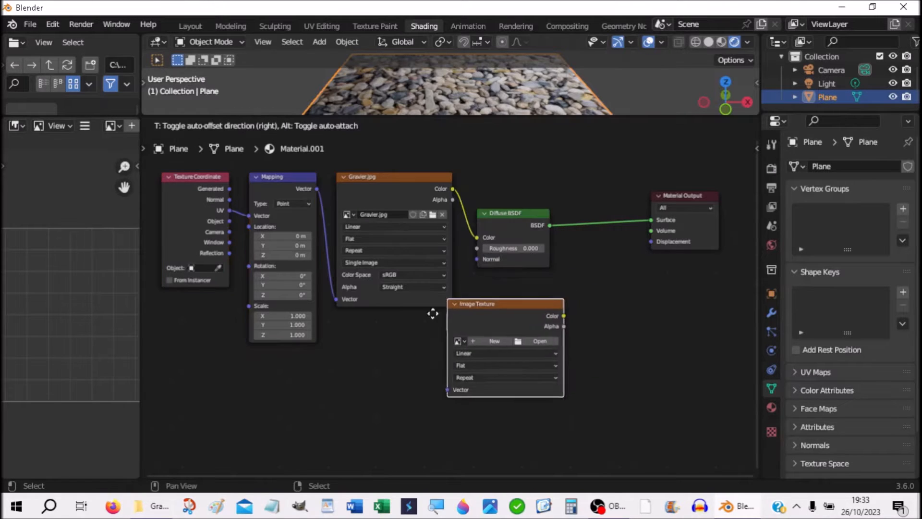
{"action": "left_click", "coordinate": [327, 357]}
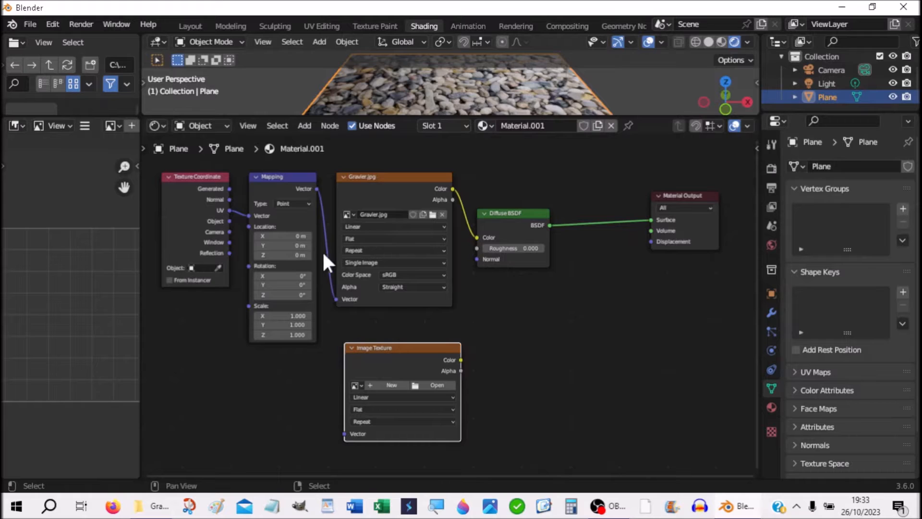
Space the Texture Coordinate and Mapping nodes away from the textures and connect Mapping's Vector output to the empty Image Texture's Vector input.
{"action": "left_click_drag", "start_coordinate": [190, 182], "coordinate": [171, 184]}
{"action": "left_click_drag", "start_coordinate": [304, 182], "coordinate": [276, 179]}
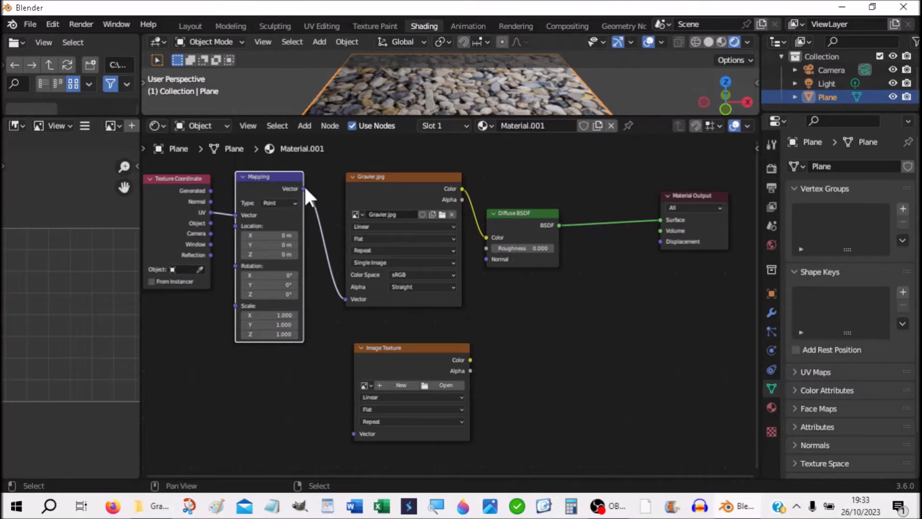
{"action": "left_click_drag", "start_coordinate": [304, 188], "coordinate": [361, 431]}
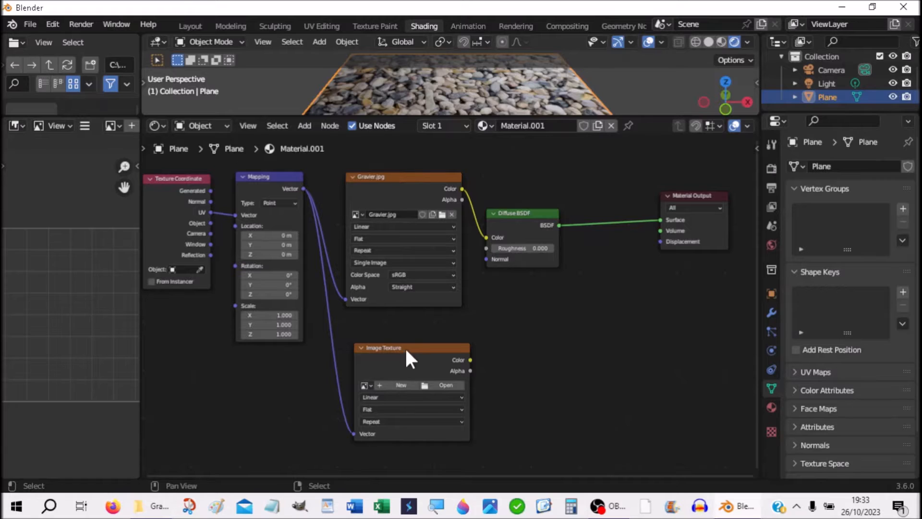
{"action": "left_click_drag", "start_coordinate": [406, 350], "coordinate": [403, 350]}
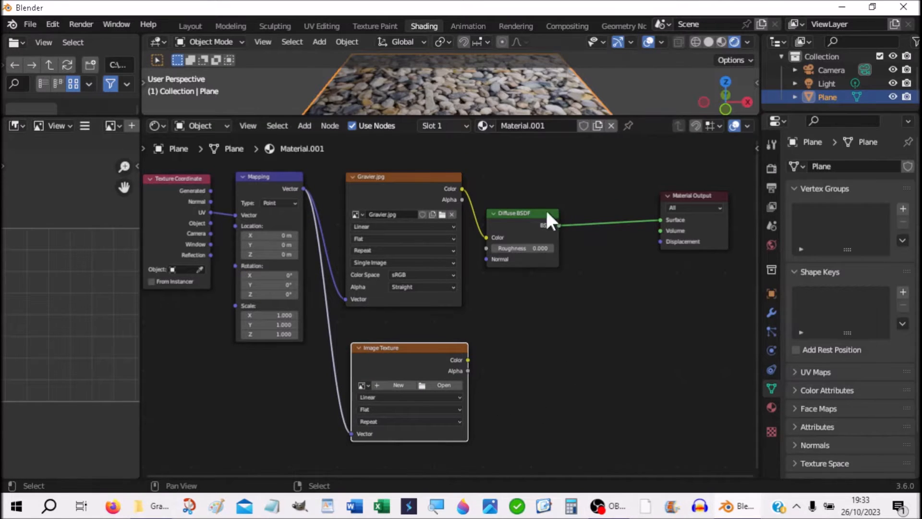
Move the Diffuse BSDF node closer to Material Output and relink Mapping's Vector output to the empty Image Texture's Vector input.
{"action": "left_click_drag", "start_coordinate": [530, 213], "coordinate": [610, 208]}
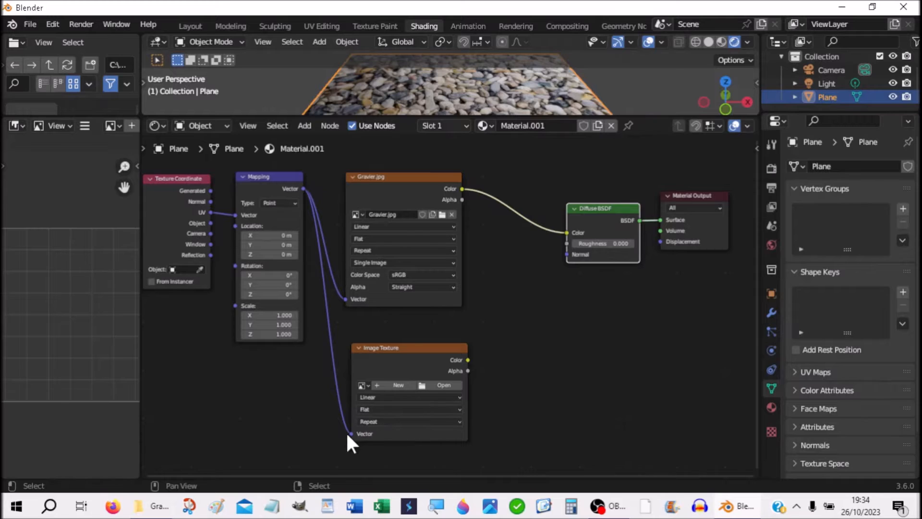
{"action": "left_click_drag", "start_coordinate": [352, 432], "coordinate": [315, 421]}
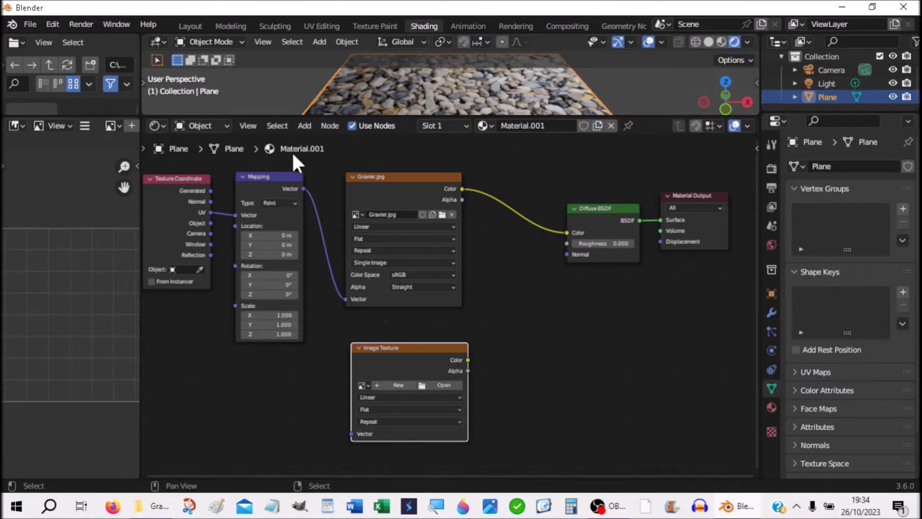
{"action": "left_click_drag", "start_coordinate": [304, 188], "coordinate": [352, 434]}
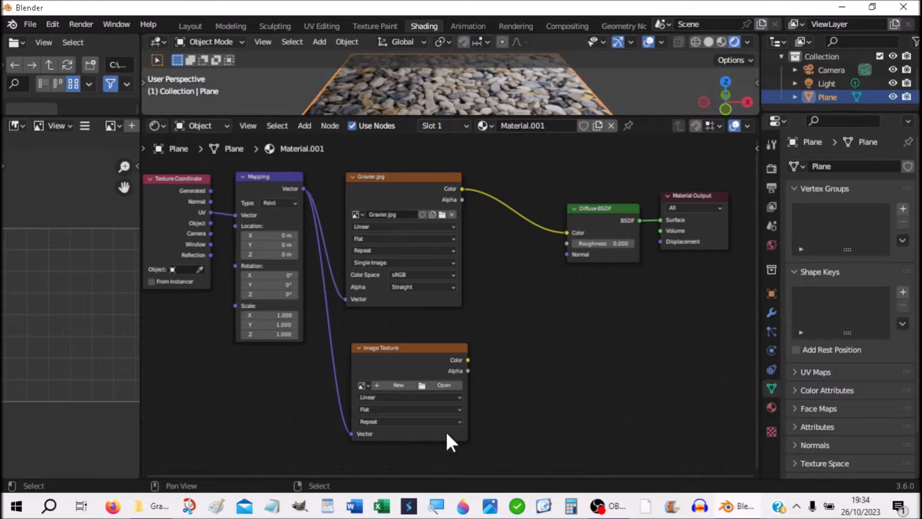
Load Gravier-Normal.jpg from the Gravier folder into the empty Image Texture, align it under the Gravier.jpg node and set its Color Space to Non-Color.
{"action": "left_click", "coordinate": [442, 386]}
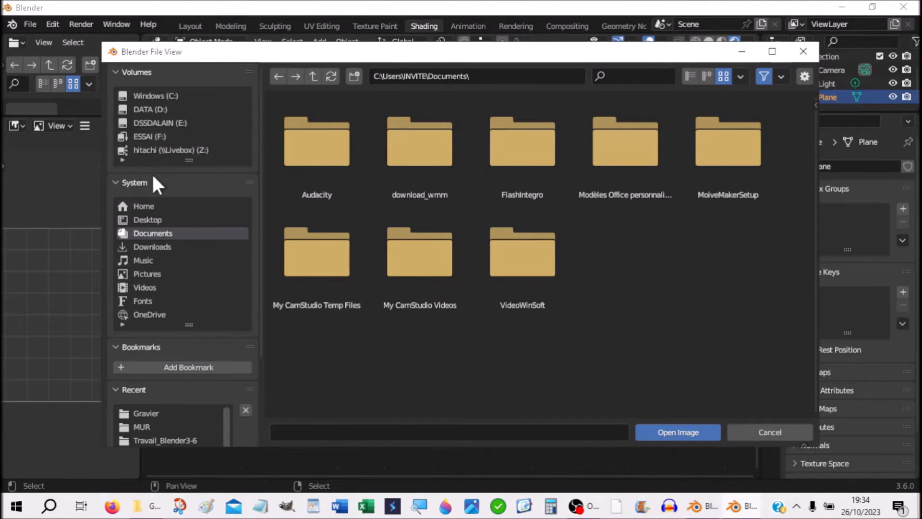
{"action": "left_click", "coordinate": [149, 413]}
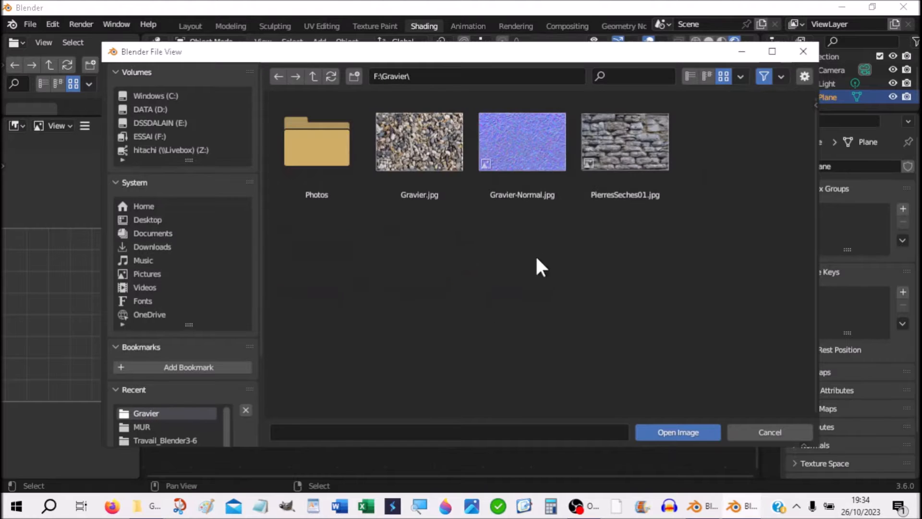
{"action": "double_click", "coordinate": [521, 151]}
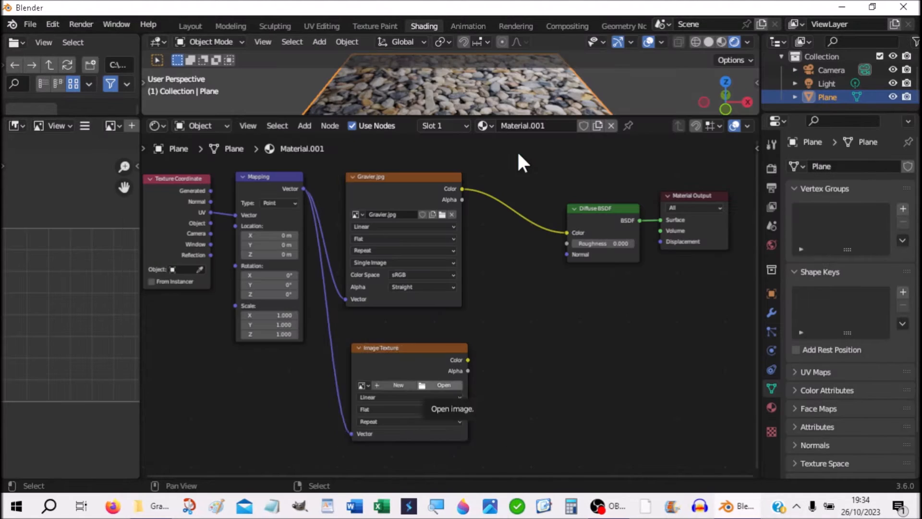
{"action": "left_click_drag", "start_coordinate": [387, 349], "coordinate": [383, 322]}
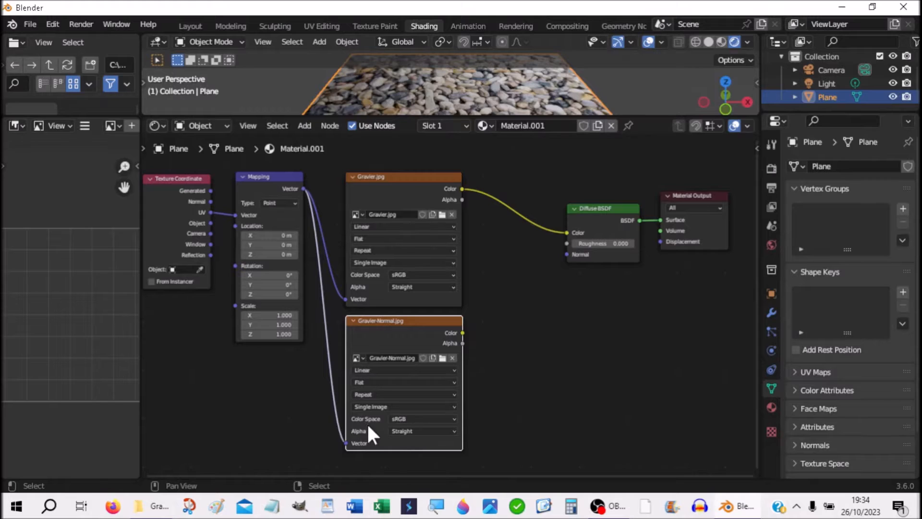
{"action": "left_click", "coordinate": [399, 419]}
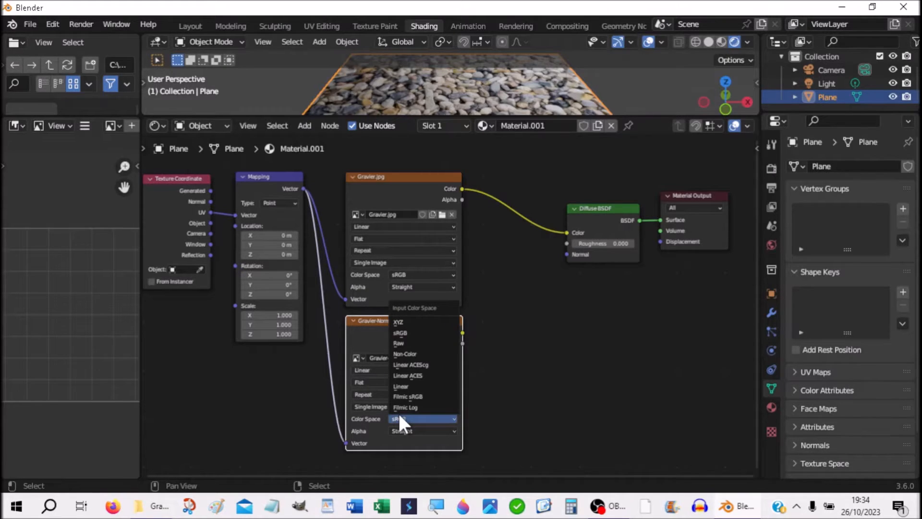
{"action": "left_click", "coordinate": [395, 355]}
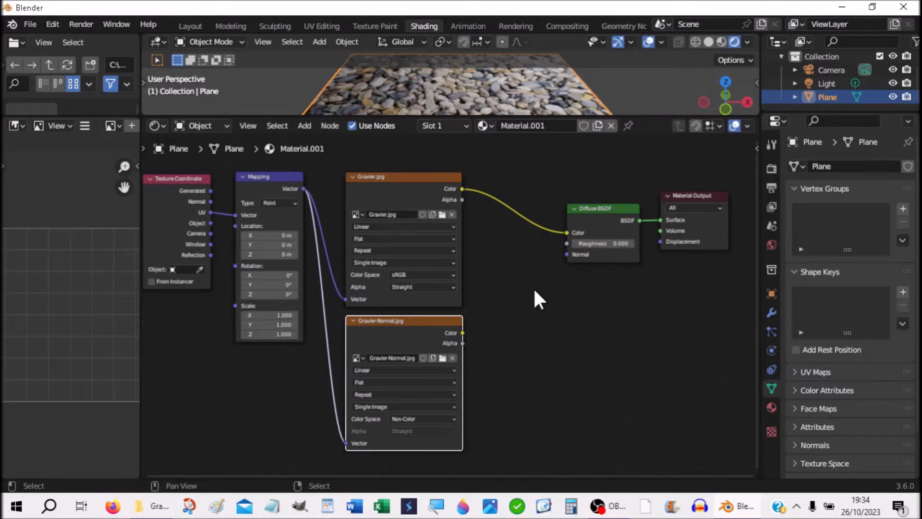
Shift the Diffuse BSDF and Material Output nodes aside and add a Normal Map node beside the Gravier-Normal.jpg texture.
{"action": "left_click_drag", "start_coordinate": [582, 217], "coordinate": [595, 213]}
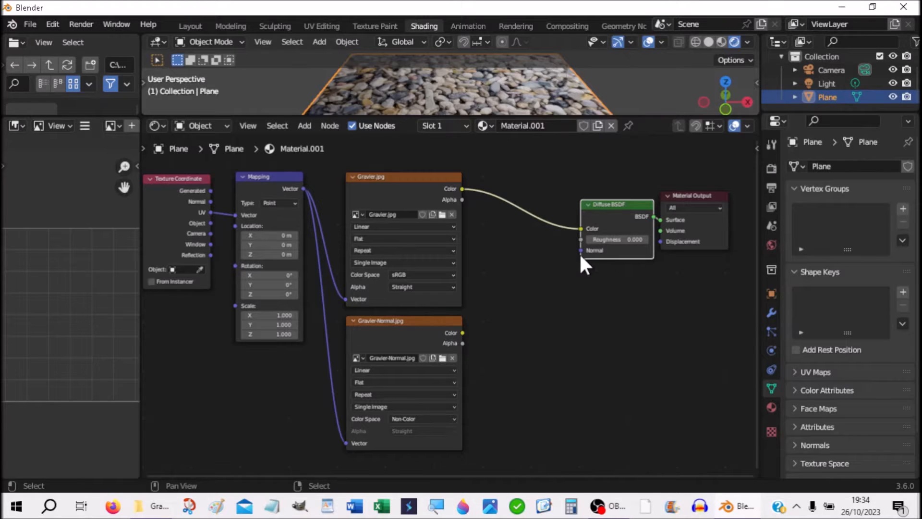
{"action": "mouse_move", "coordinate": [669, 202]}
{"action": "left_mouse_down"}
{"action": "mouse_move", "coordinate": [682, 195]}
{"action": "mouse_move", "coordinate": [683, 203]}
{"action": "left_mouse_up"}
{"action": "left_click", "coordinate": [543, 334]}
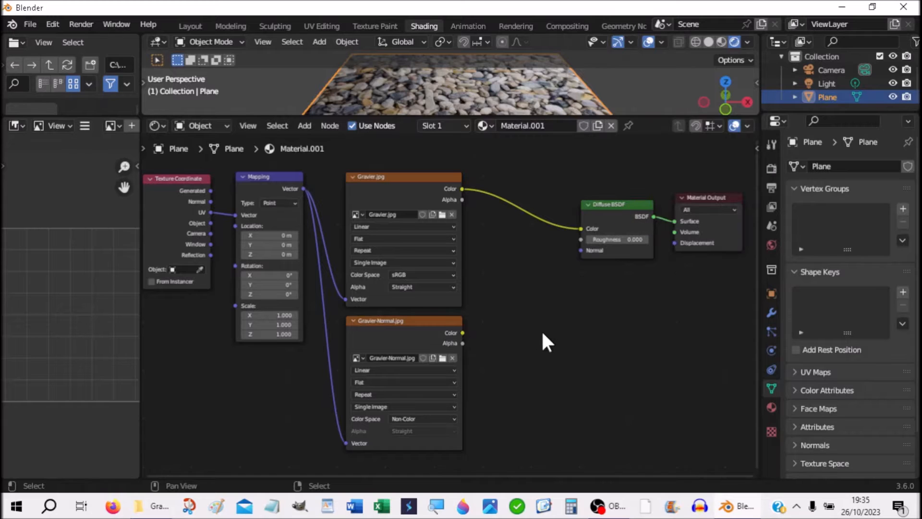
{"action": "key", "text": "shift+a"}
{"action": "mouse_move", "coordinate": [546, 334]}
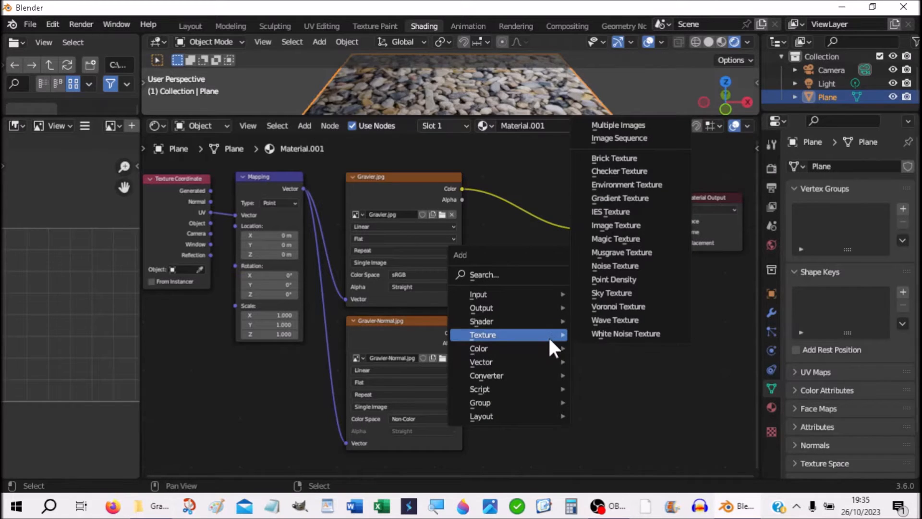
{"action": "mouse_move", "coordinate": [547, 374]}
{"action": "mouse_move", "coordinate": [503, 360]}
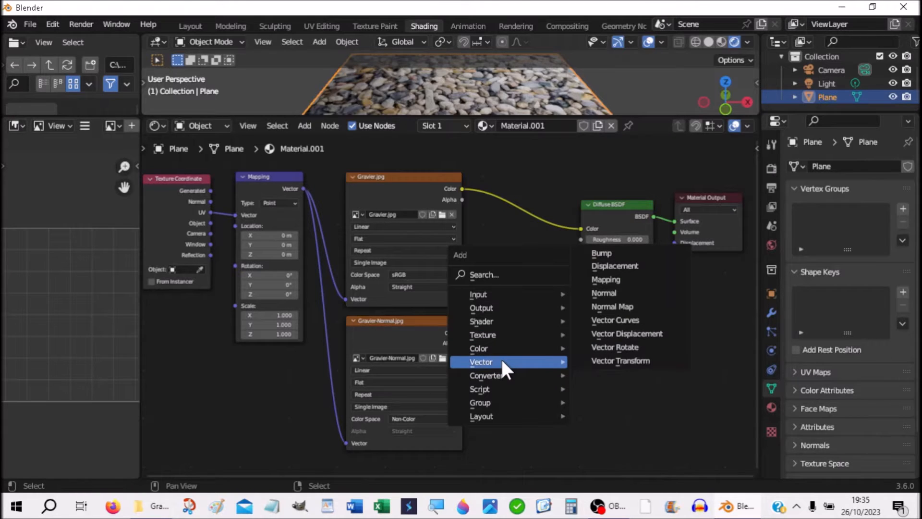
{"action": "left_click", "coordinate": [596, 306]}
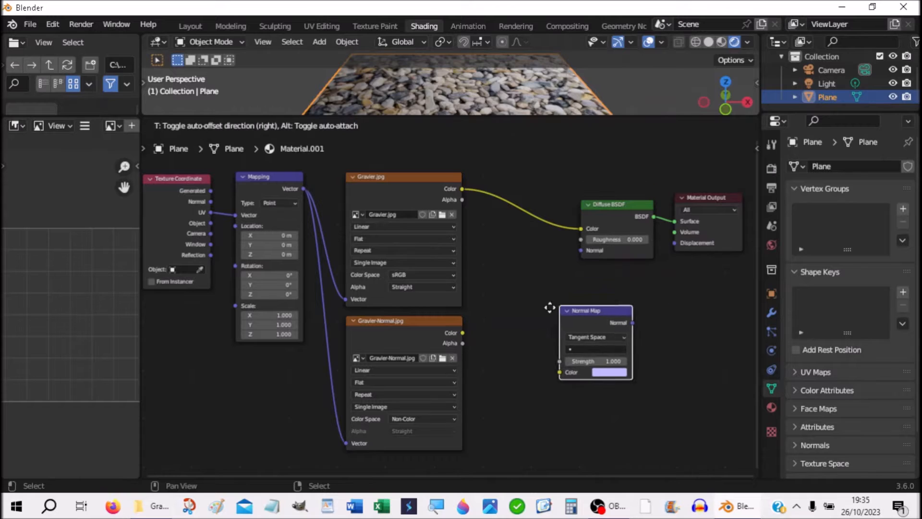
{"action": "left_click", "coordinate": [486, 309]}
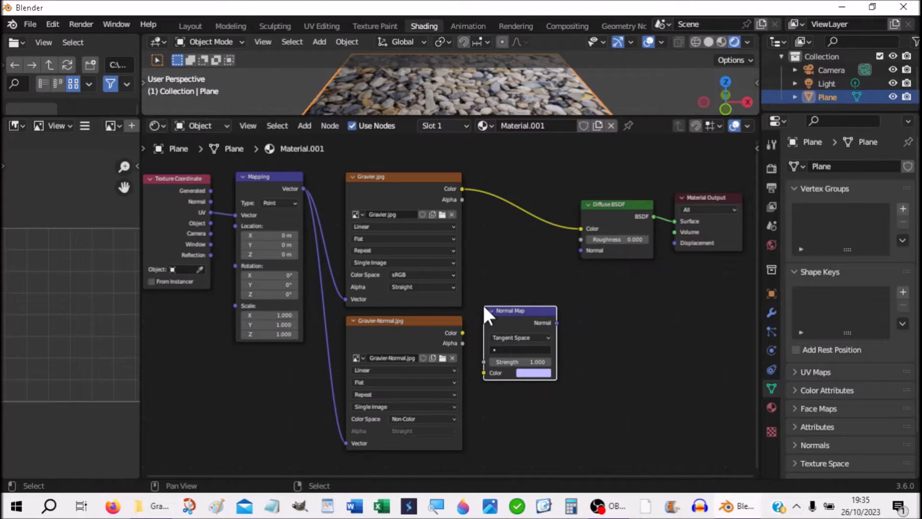
Connect Gravier-Normal.jpg's Color output to the Normal Map's Color input, and the Normal Map's Normal output to the Diffuse BSDF's Normal input.
{"action": "left_click", "coordinate": [459, 336]}
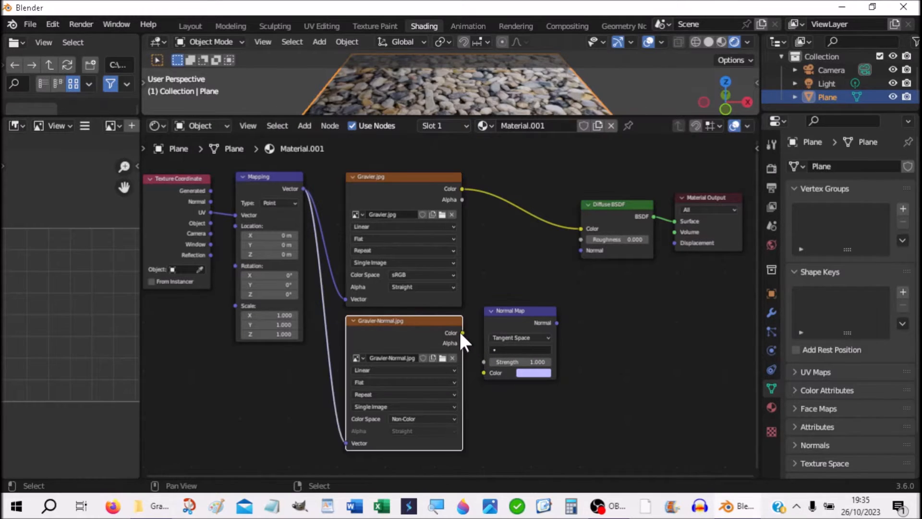
{"action": "left_click_drag", "start_coordinate": [462, 333], "coordinate": [486, 373]}
{"action": "left_click_drag", "start_coordinate": [557, 321], "coordinate": [581, 251]}
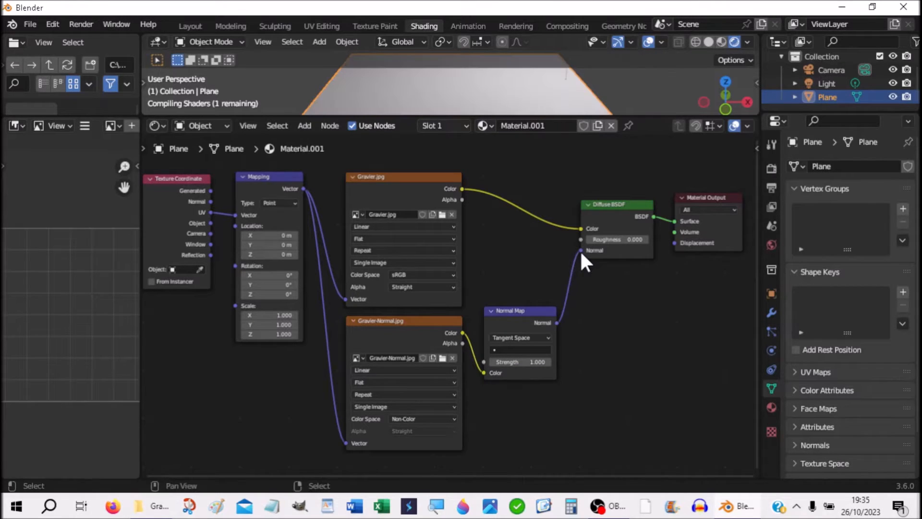
Enlarge the 3D viewport and compare the gravel's relief with the Normal Map disconnected from and reconnected to the Diffuse BSDF.
{"action": "left_click_drag", "start_coordinate": [543, 116], "coordinate": [527, 285]}
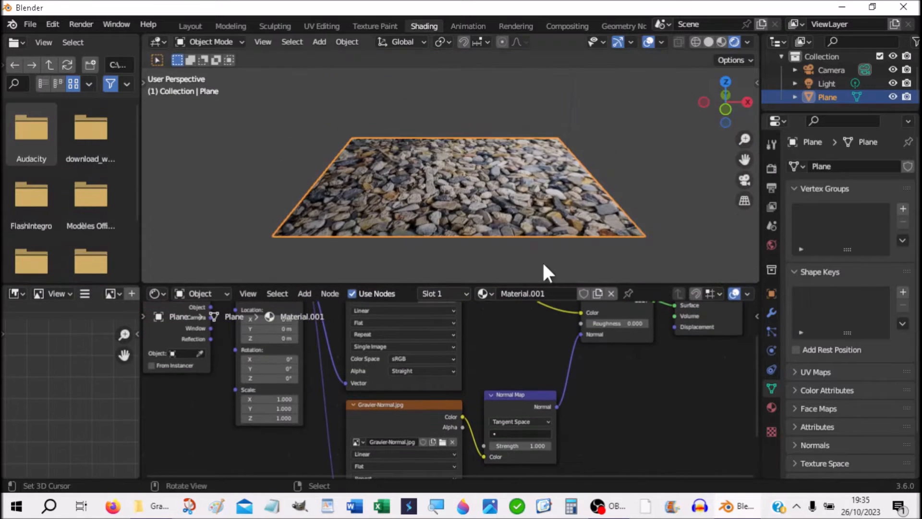
{"action": "scroll", "coordinate": [566, 236], "scroll_direction": "up", "scroll_amount": 3}
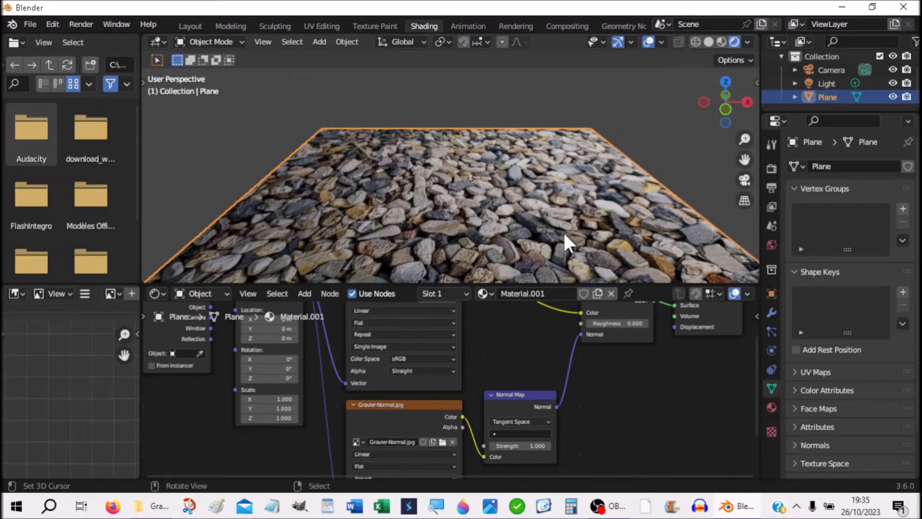
{"action": "middle_click_drag", "start_coordinate": [547, 197], "coordinate": [549, 217]}
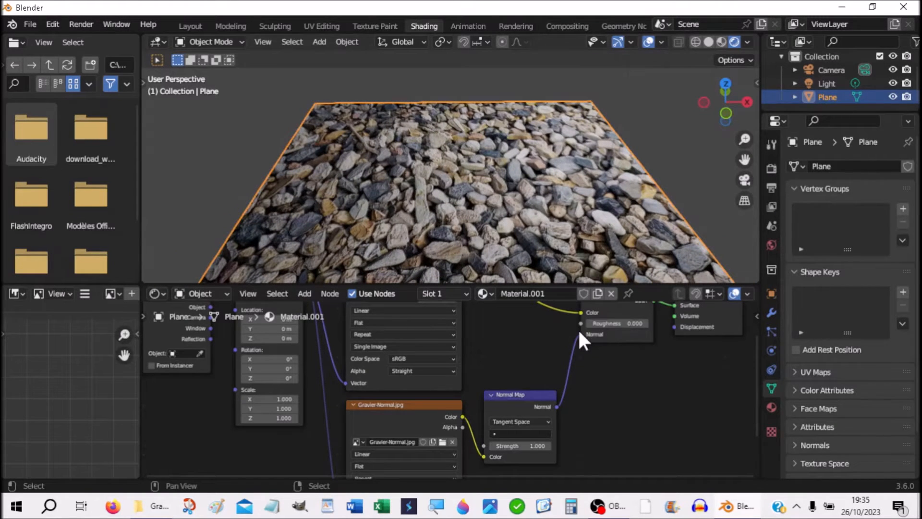
{"action": "left_click_drag", "start_coordinate": [581, 332], "coordinate": [559, 330]}
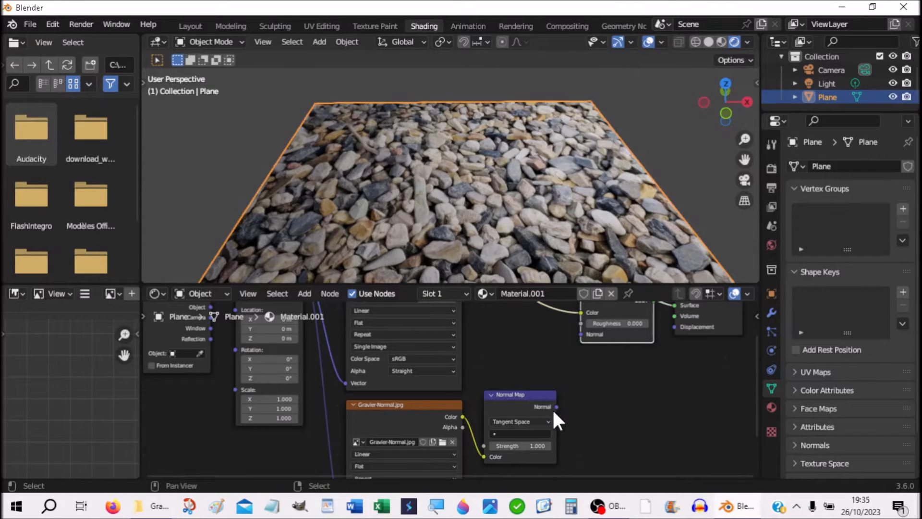
{"action": "left_click_drag", "start_coordinate": [556, 407], "coordinate": [581, 335]}
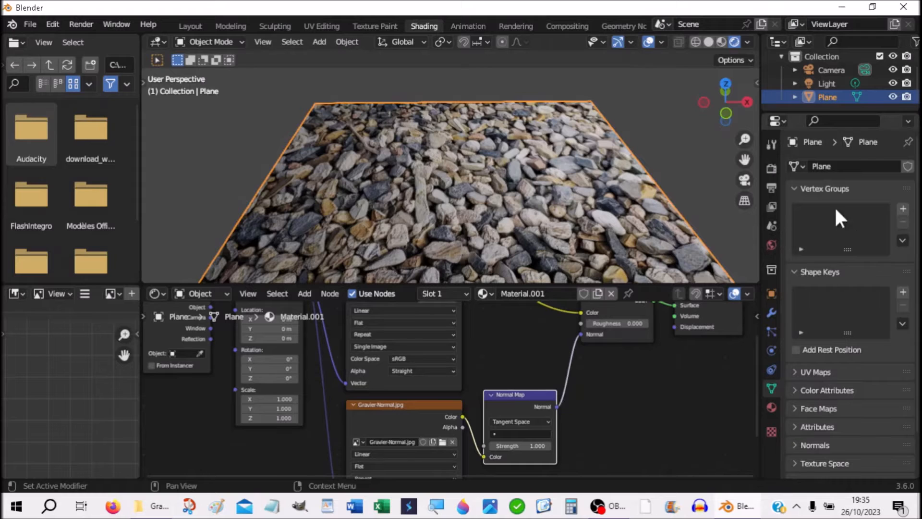
Try the scene light at a power of 100 W and settle on 1000 W.
{"action": "left_click", "coordinate": [824, 84]}
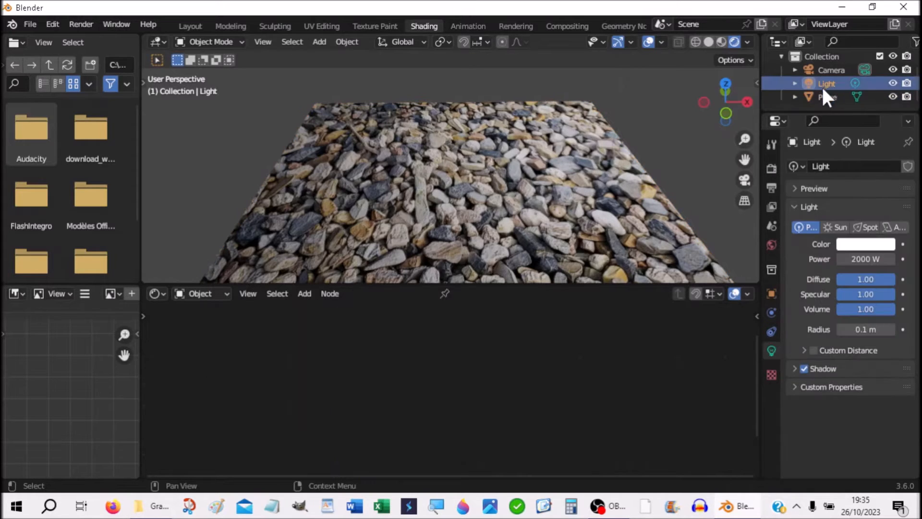
{"action": "left_click", "coordinate": [853, 258]}
{"action": "type", "text": "100"}
{"action": "key", "text": "Return"}
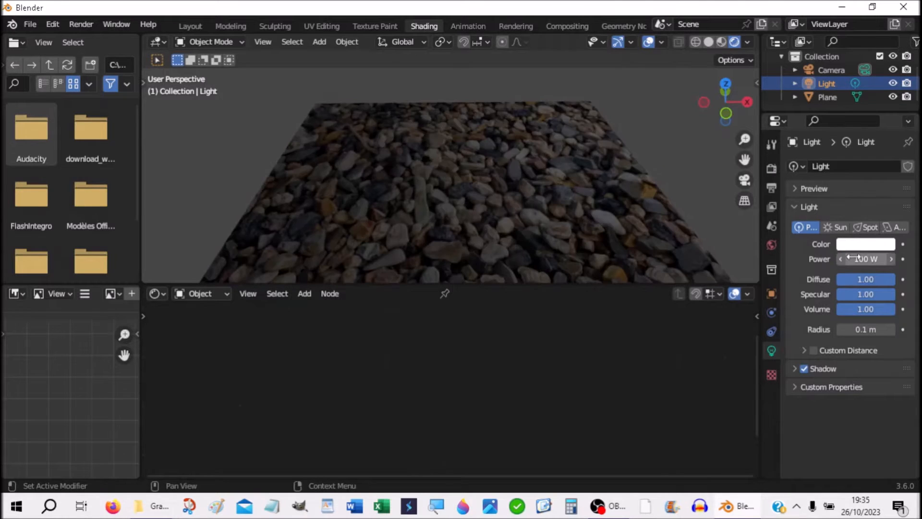
{"action": "left_click", "coordinate": [848, 257]}
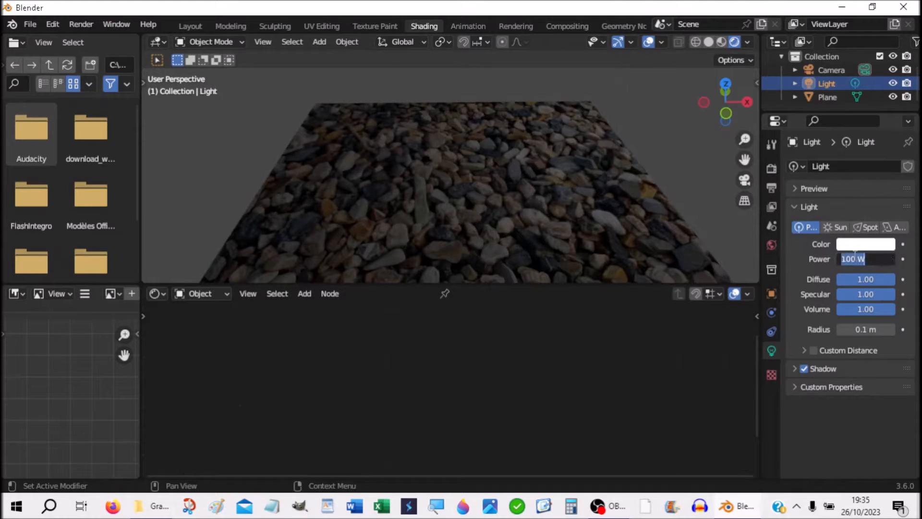
{"action": "type", "text": "1000"}
{"action": "key", "text": "Return"}
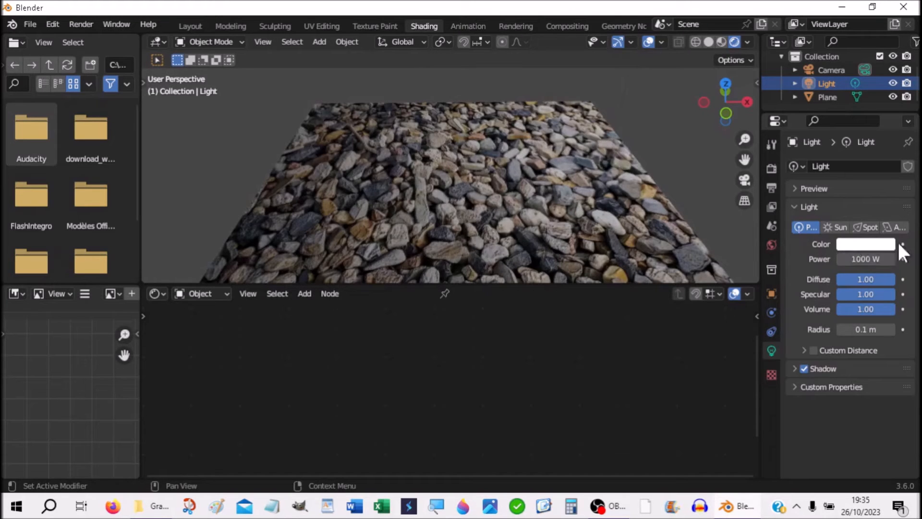
Reselect the plane and compare its shading again by unlinking and relinking the Normal Map to the Diffuse BSDF's Normal input.
{"action": "left_click", "coordinate": [500, 242]}
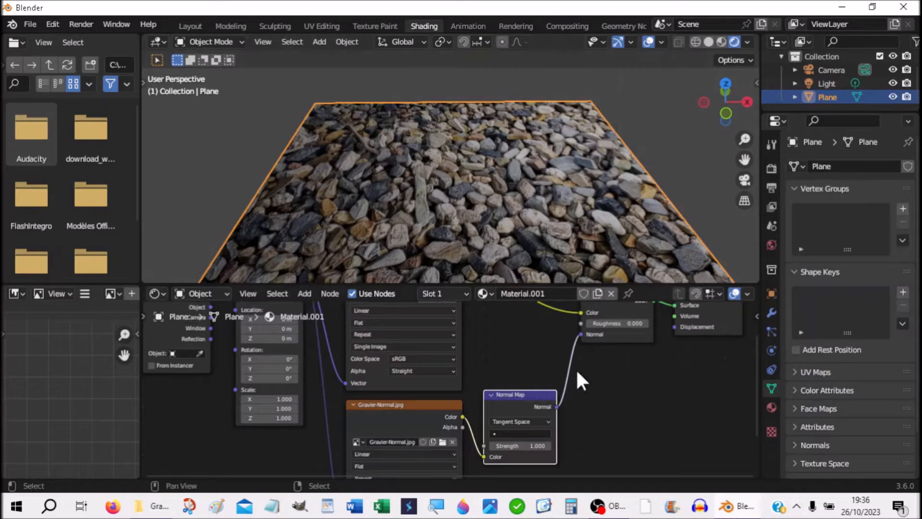
{"action": "left_click_drag", "start_coordinate": [581, 335], "coordinate": [573, 334]}
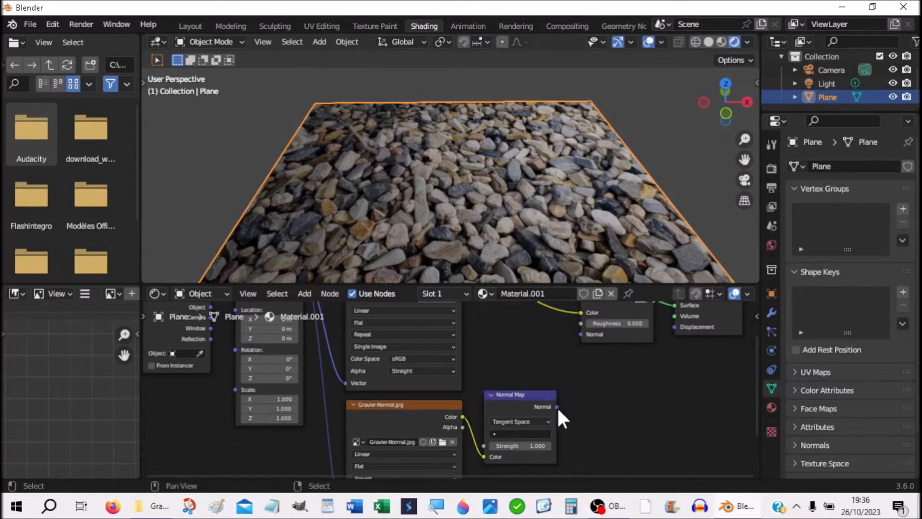
{"action": "left_click_drag", "start_coordinate": [557, 406], "coordinate": [581, 334]}
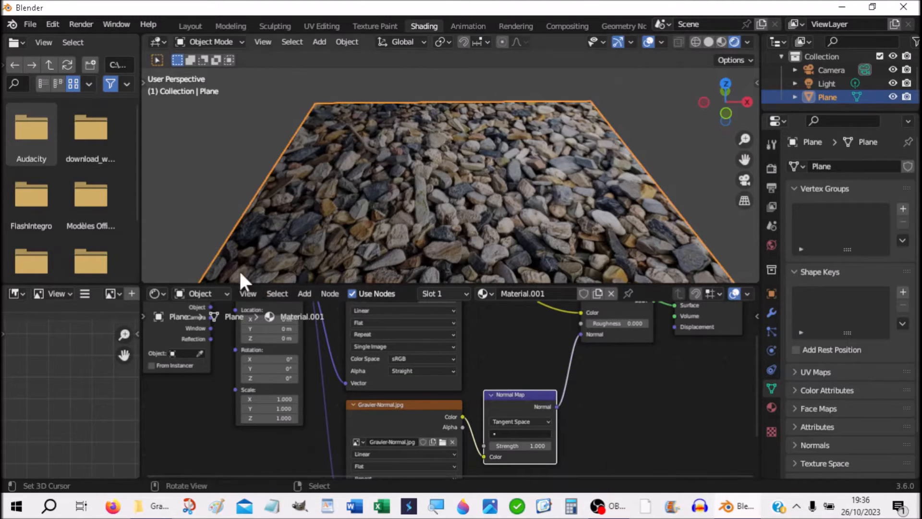
Try a Normal Map strength of 1.100, reduce it to 0.800 and inspect the gravel plane from several angles.
{"action": "left_click", "coordinate": [547, 446]}
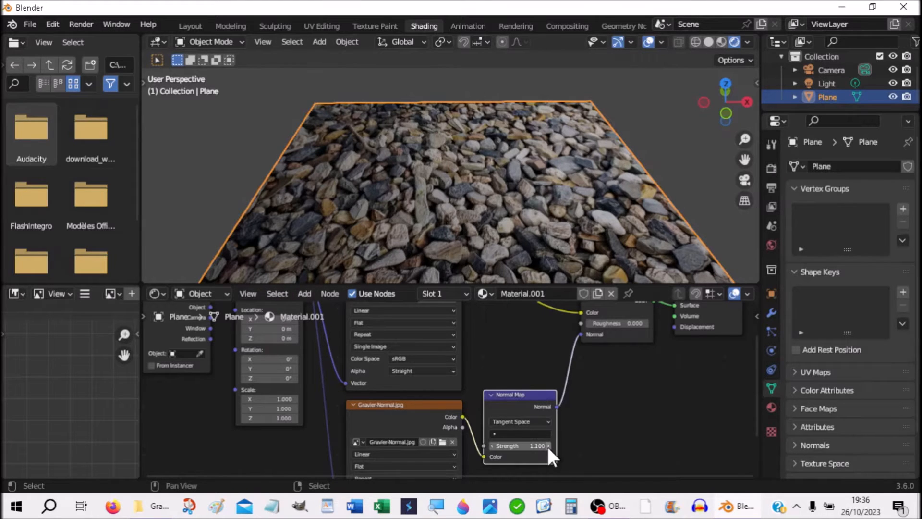
{"action": "left_click", "coordinate": [491, 445]}
{"action": "left_click", "coordinate": [491, 444]}
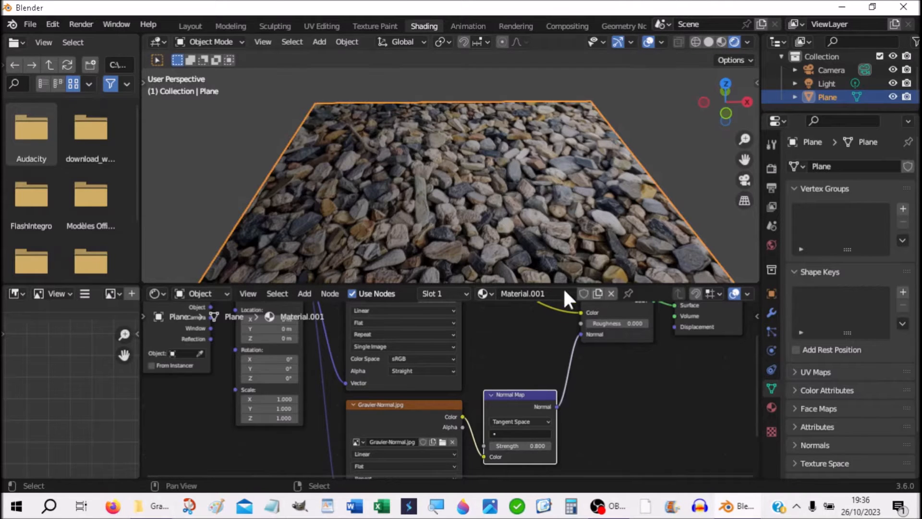
{"action": "middle_click_drag", "start_coordinate": [576, 224], "coordinate": [687, 265]}
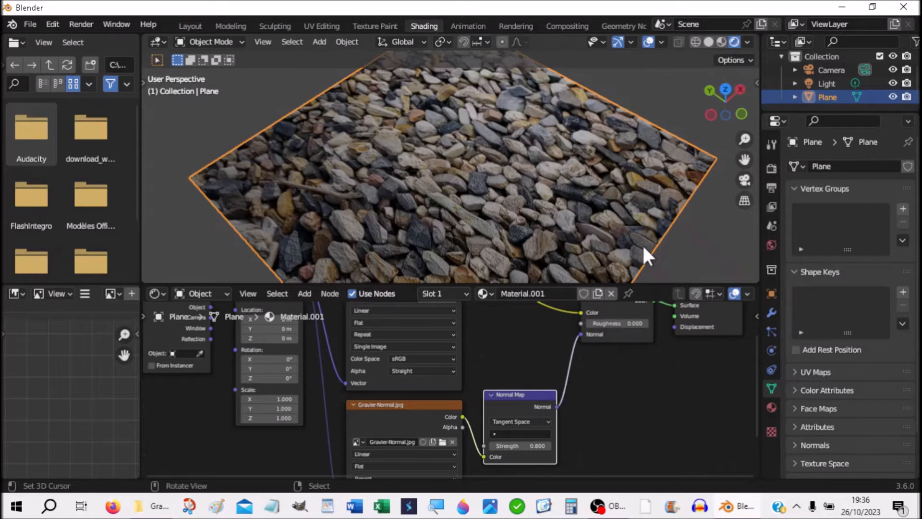
{"action": "middle_click_drag", "start_coordinate": [566, 190], "coordinate": [540, 161]}
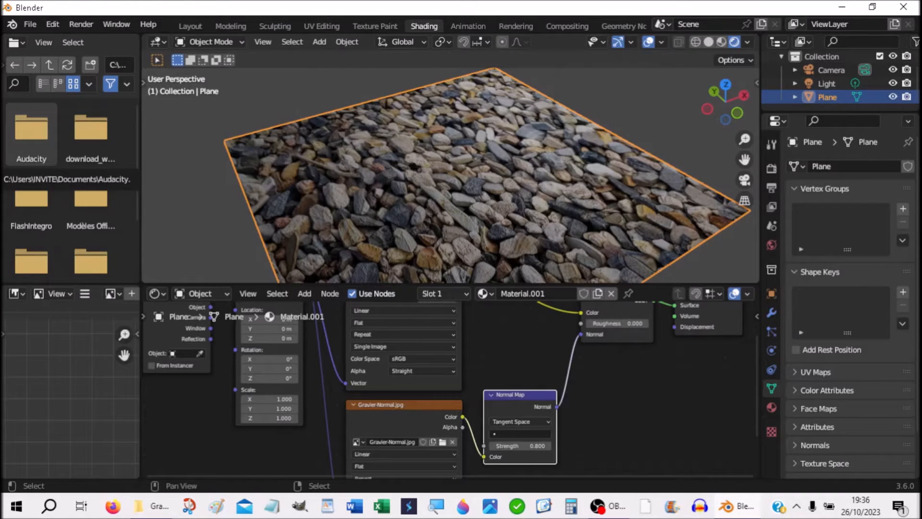
Switch to the Blender scene with the blue plane and select the pink cone standing on it.
{"action": "key", "text": "alt+Tab"}
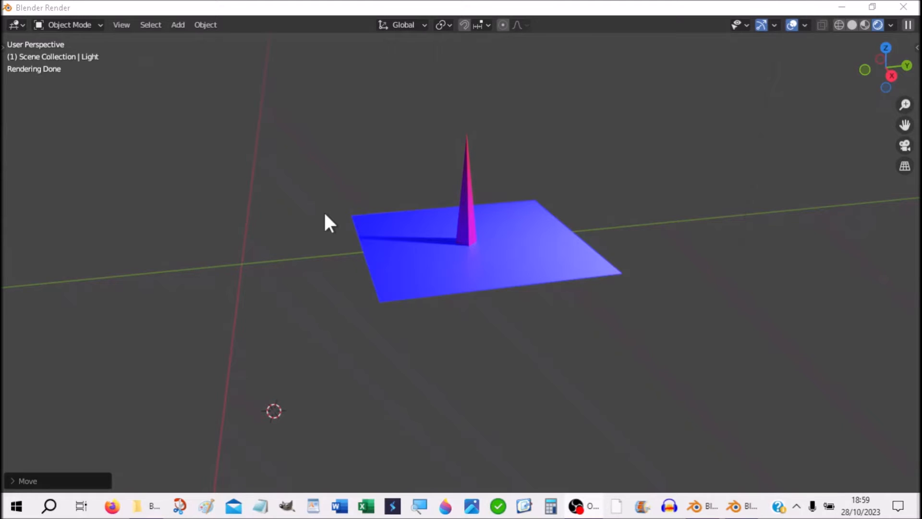
{"action": "left_click", "coordinate": [471, 227]}
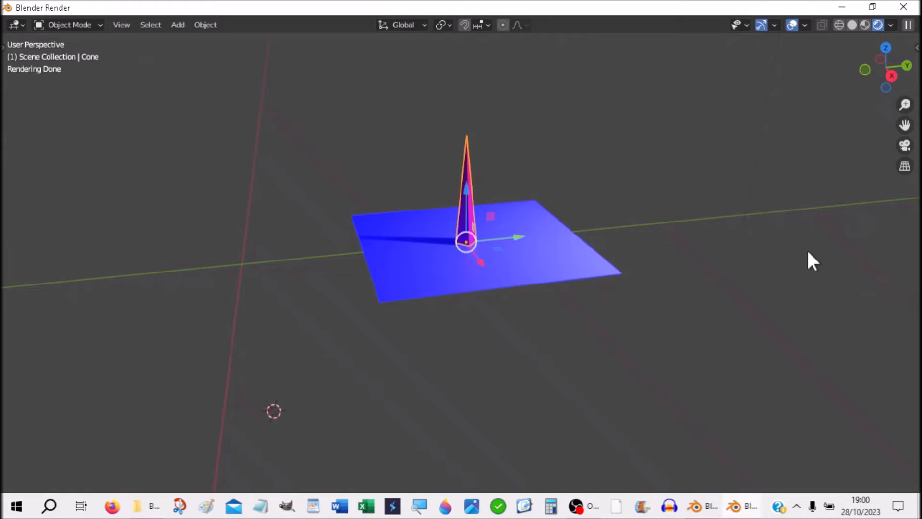
Rotate the cone about 35° around the global Y axis and inspect it and the plane's colour from another angle.
{"action": "key", "text": "r"}
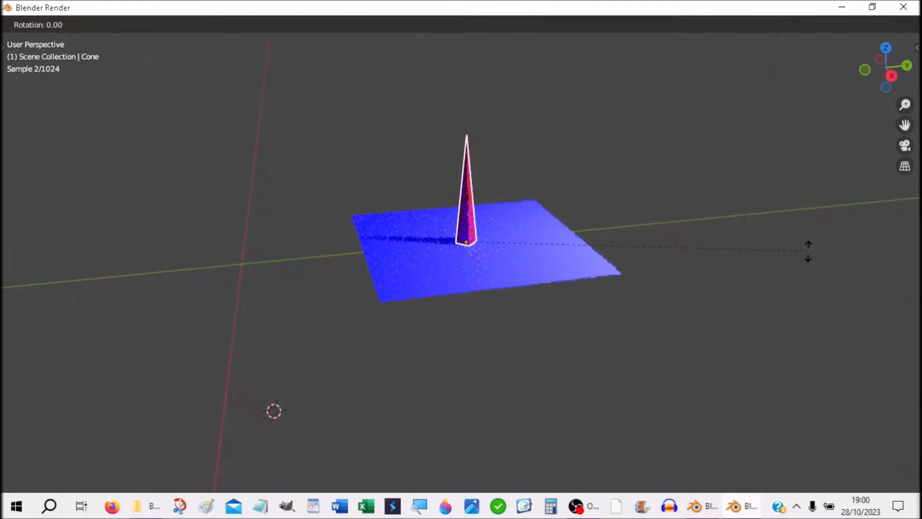
{"action": "key", "text": "y"}
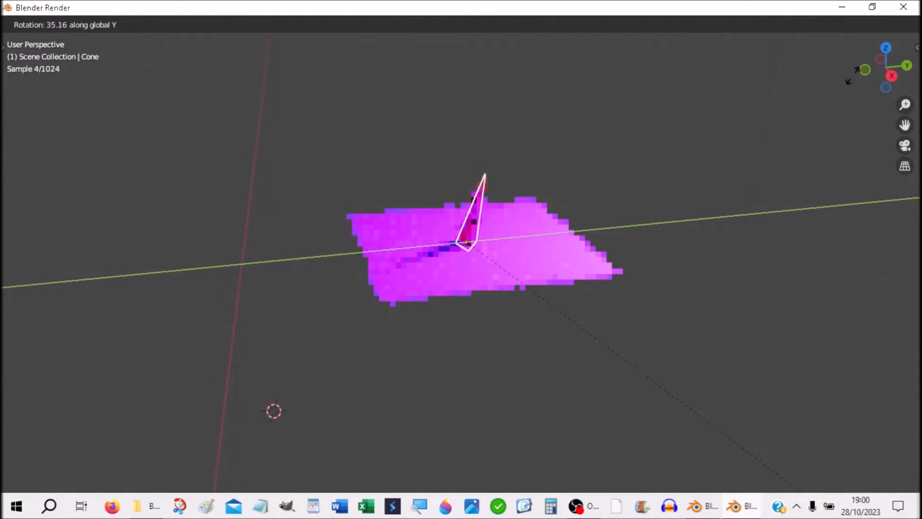
{"action": "left_click", "coordinate": [860, 95]}
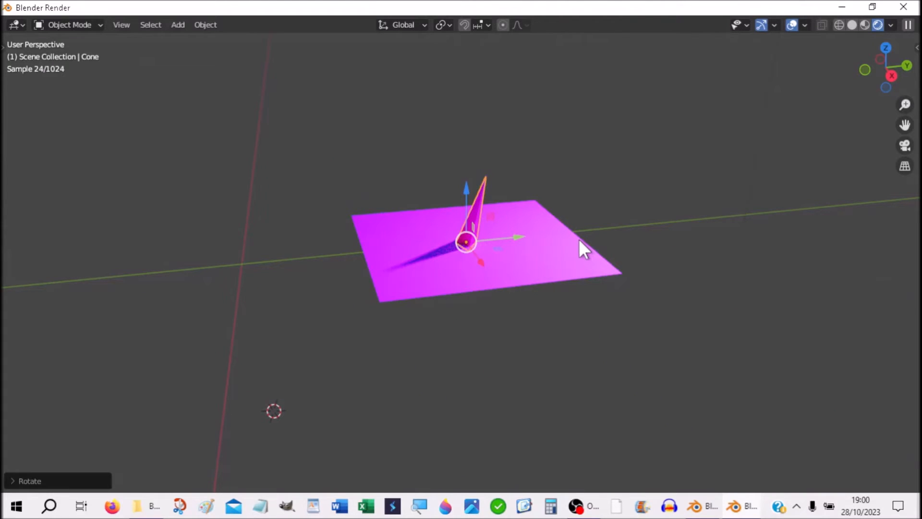
{"action": "middle_click_drag", "start_coordinate": [626, 331], "coordinate": [690, 323]}
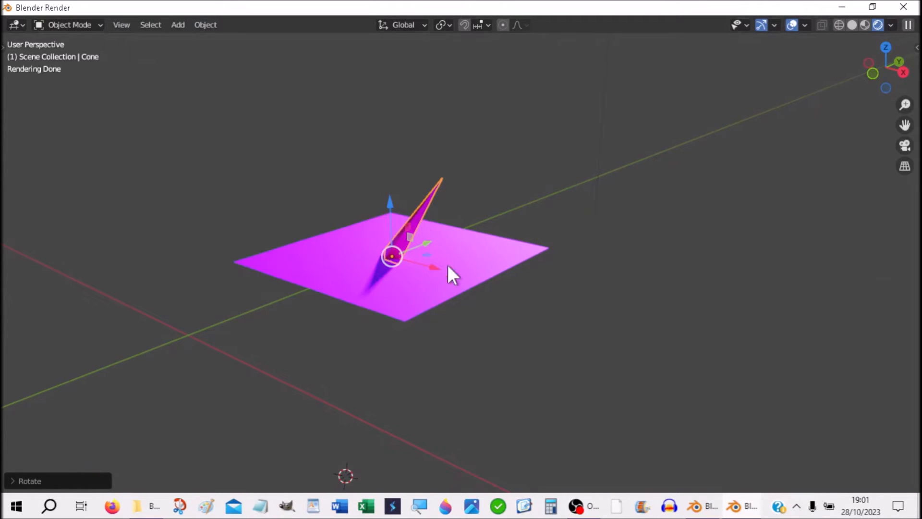
Tilt the cone further around global Y until it nearly lies on the plane, and rotate it freely to lean towards the opposite side.
{"action": "key", "text": "r"}
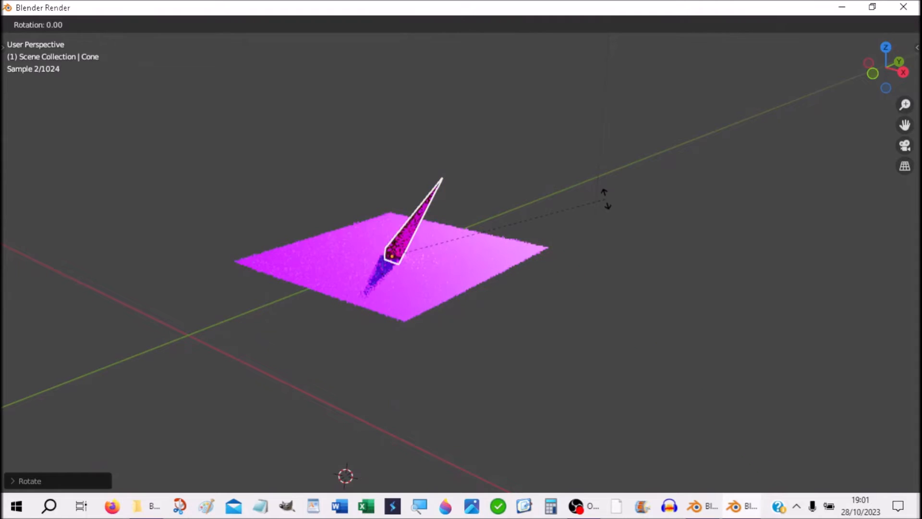
{"action": "key", "text": "y"}
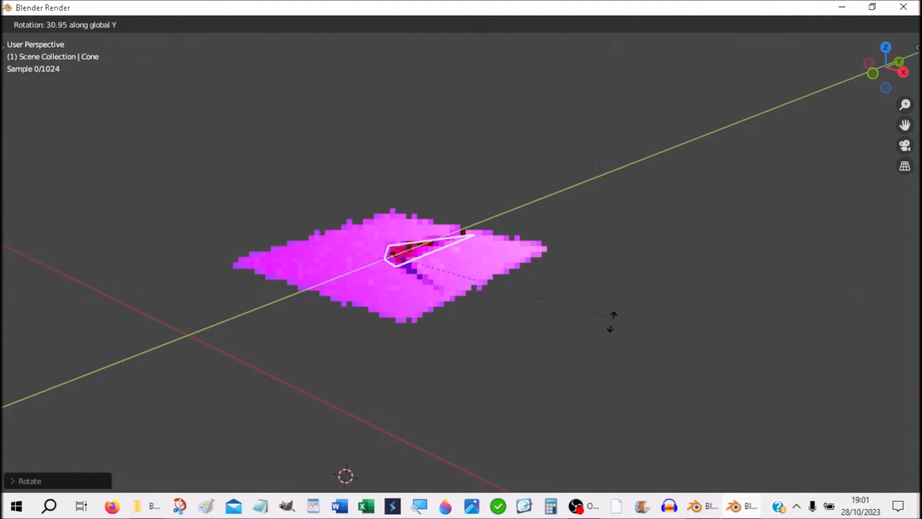
{"action": "left_click", "coordinate": [611, 339]}
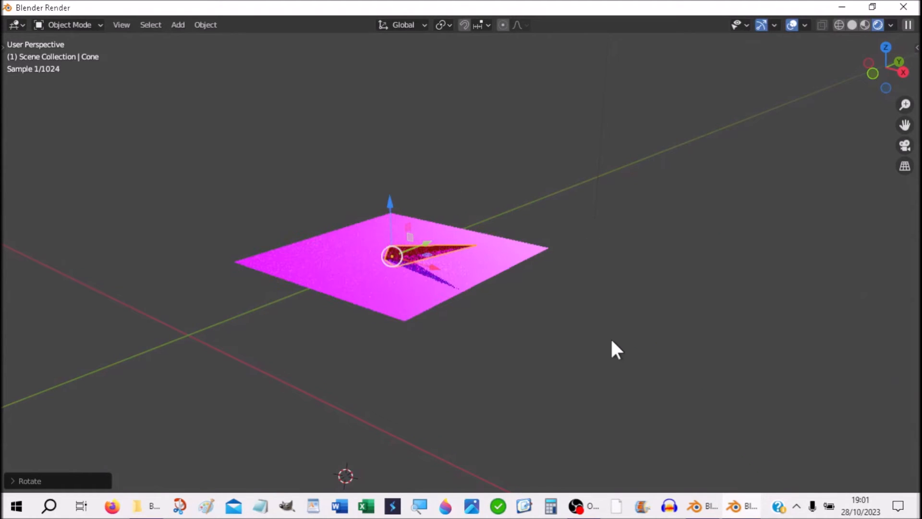
{"action": "key", "text": "r"}
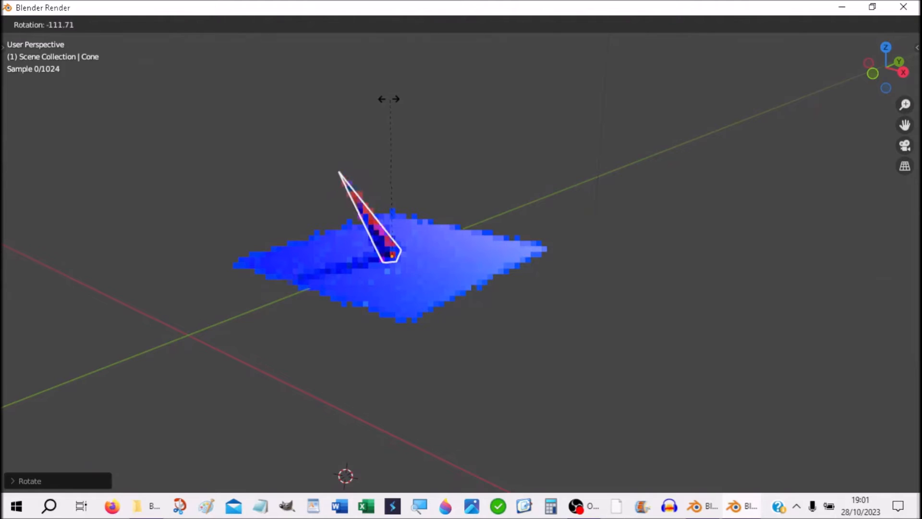
{"action": "left_click", "coordinate": [364, 98]}
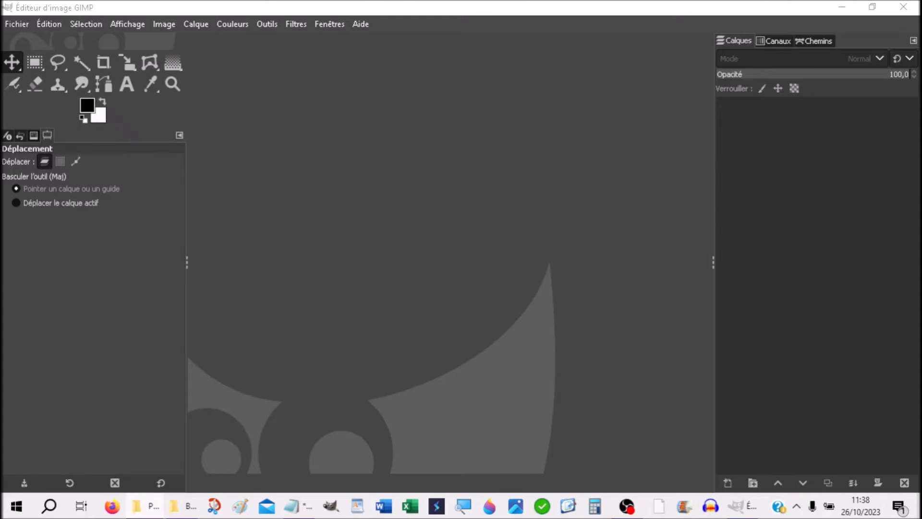
Look over the dolmen pictures in the Photos folder and put the folder window away to return to GIMP.
{"action": "left_click_drag", "start_coordinate": [337, 517], "coordinate": [341, 154]}
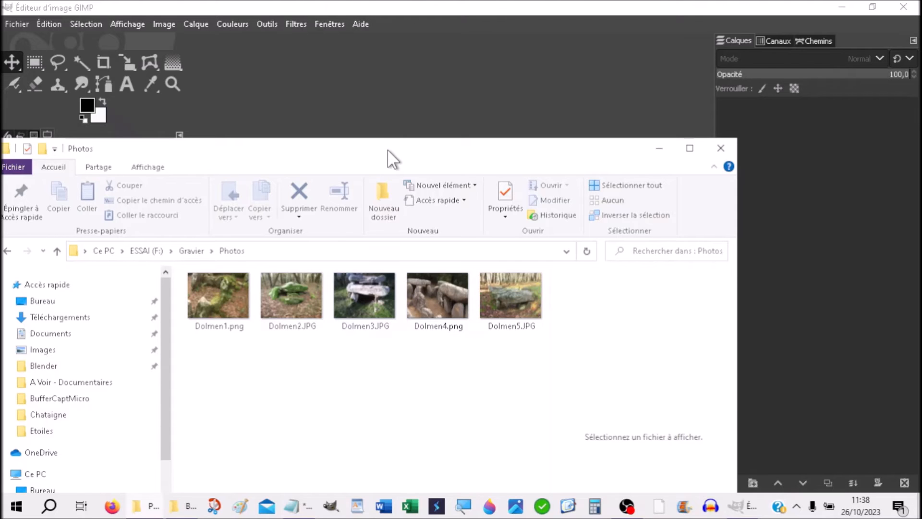
{"action": "left_click_drag", "start_coordinate": [387, 148], "coordinate": [371, 163]}
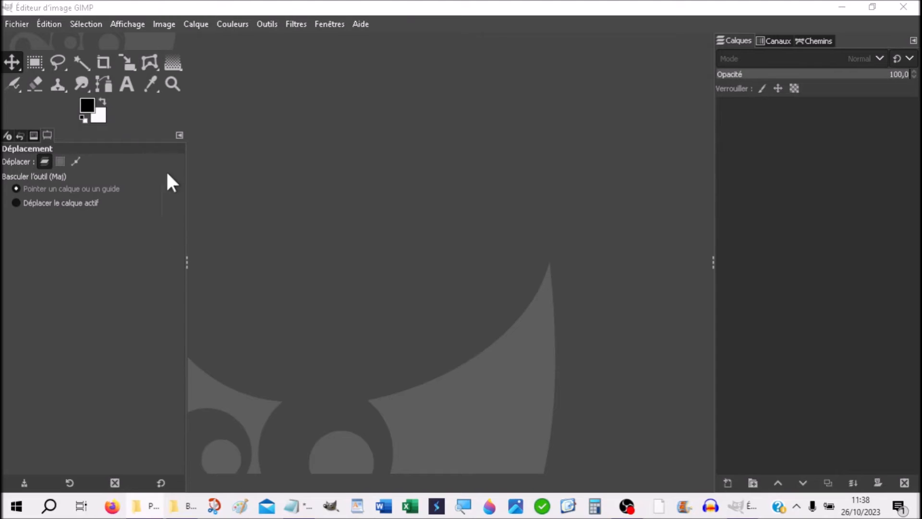
Create a new image measured in millimetres with a width of 210 and a height of 297.
{"action": "left_click", "coordinate": [16, 25]}
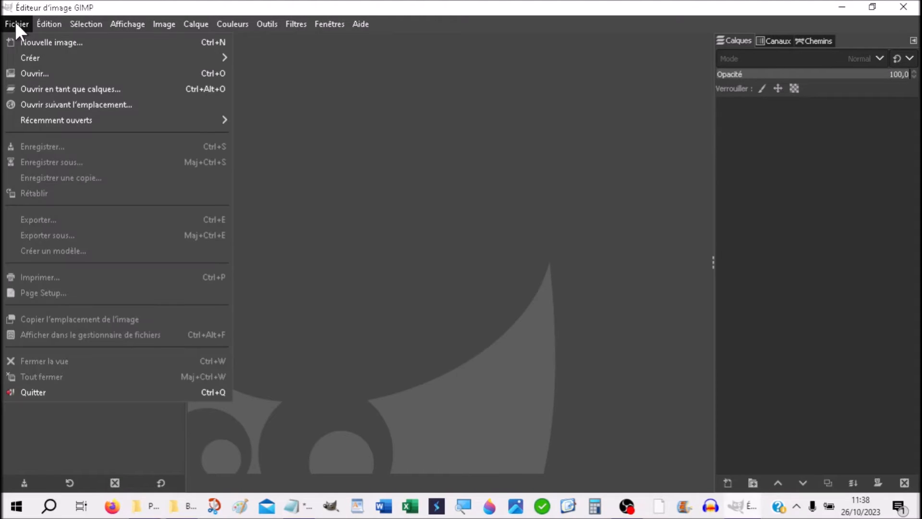
{"action": "left_click", "coordinate": [33, 42]}
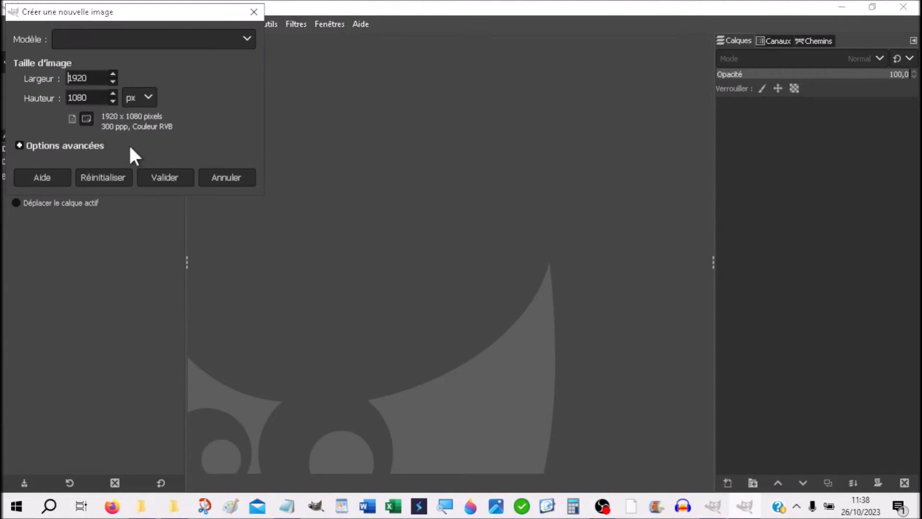
{"action": "left_click", "coordinate": [148, 98]}
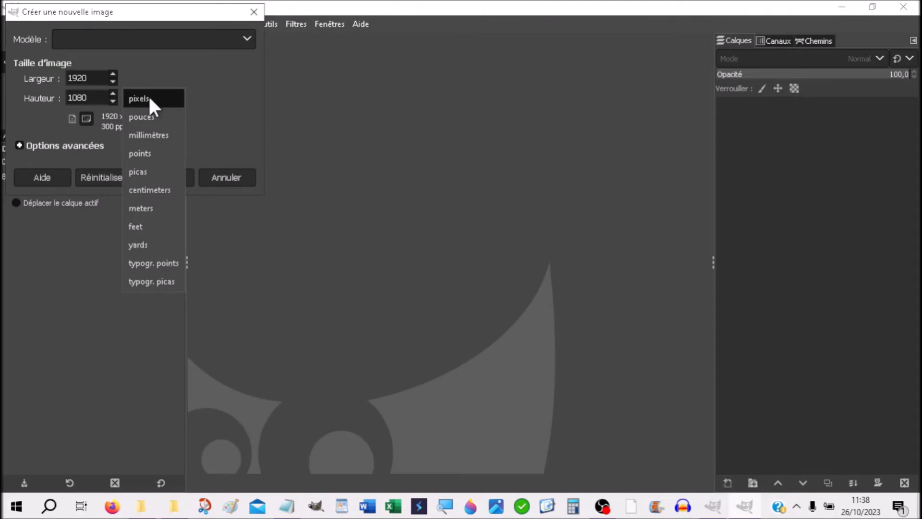
{"action": "left_click", "coordinate": [160, 128]}
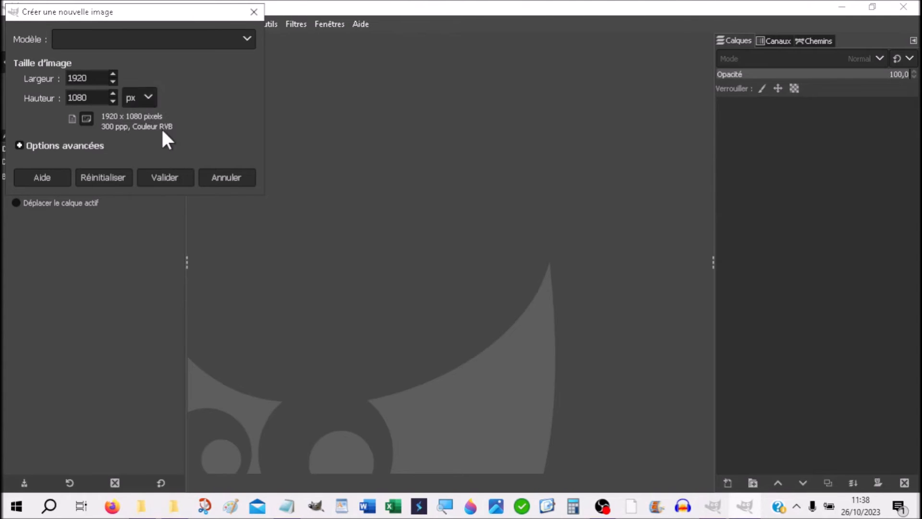
{"action": "double_click", "coordinate": [108, 77]}
{"action": "type", "text": "210"}
{"action": "key", "text": "Tab"}
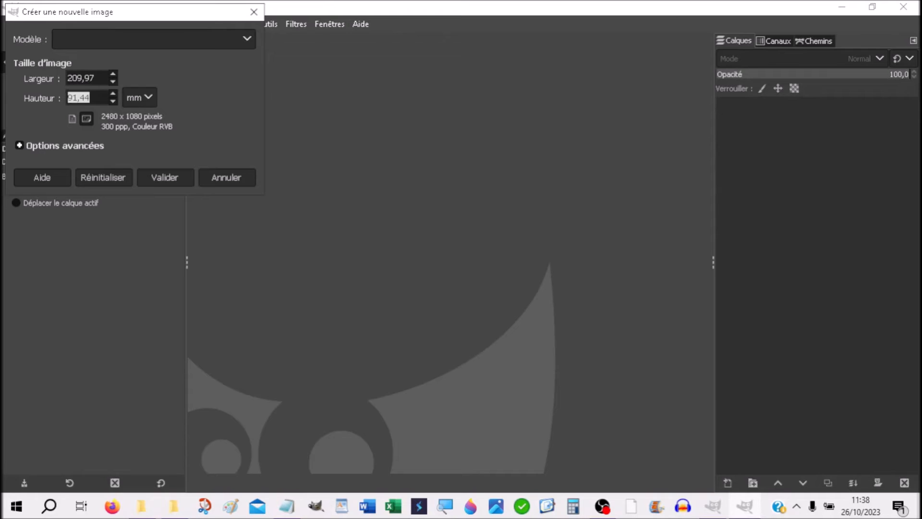
{"action": "type", "text": "297"}
{"action": "left_click", "coordinate": [159, 183]}
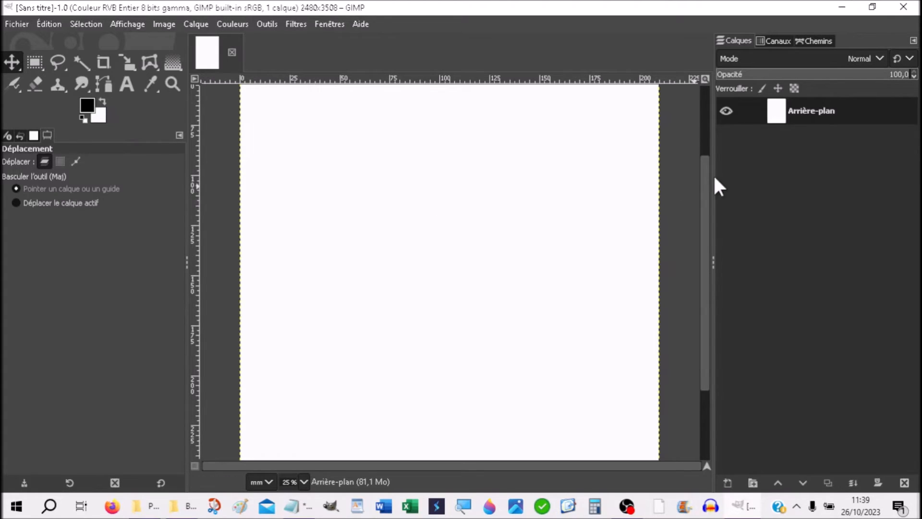
Examine the blank page from its upper edge, as a whole at 12.5 % zoom, and again at 25 %.
{"action": "left_click_drag", "start_coordinate": [709, 176], "coordinate": [703, 100]}
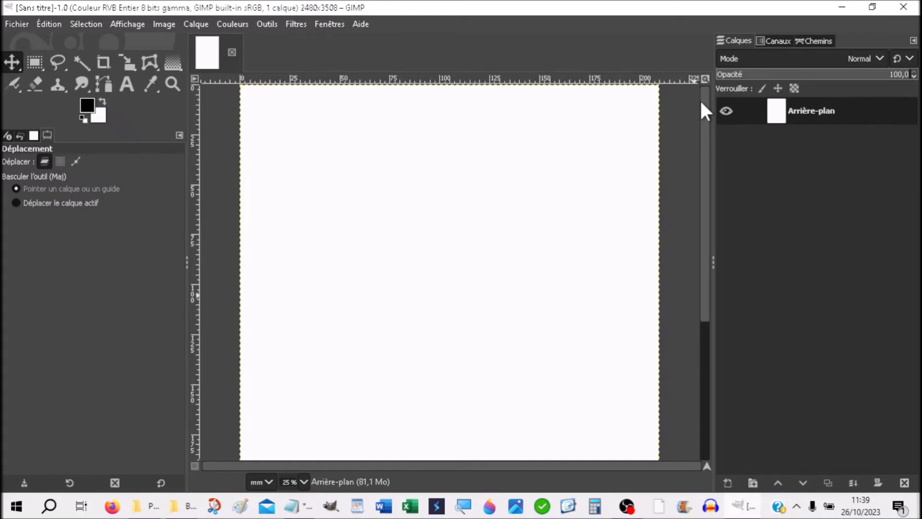
{"action": "left_click", "coordinate": [304, 482]}
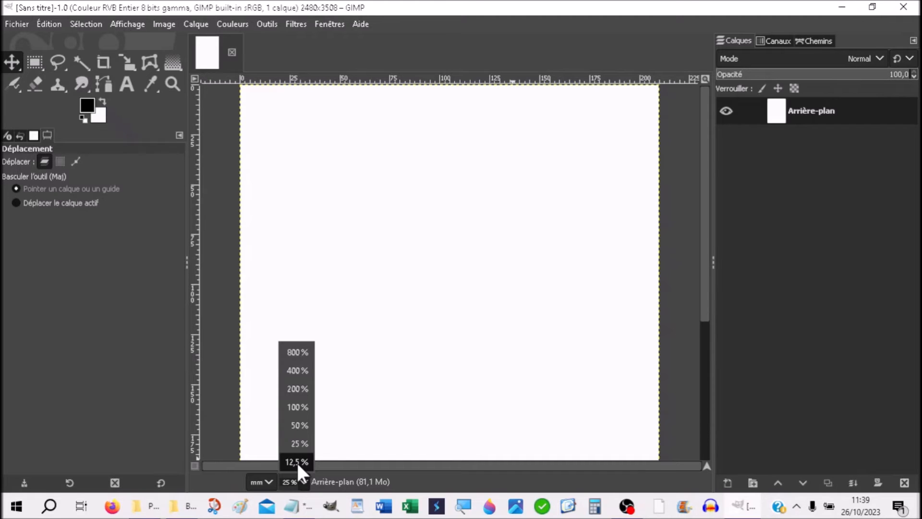
{"action": "left_click", "coordinate": [298, 462]}
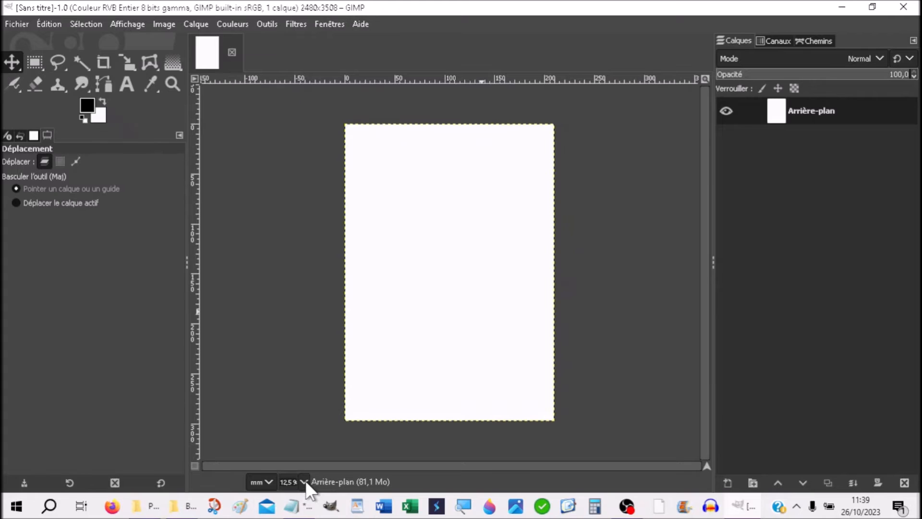
{"action": "left_click", "coordinate": [304, 482]}
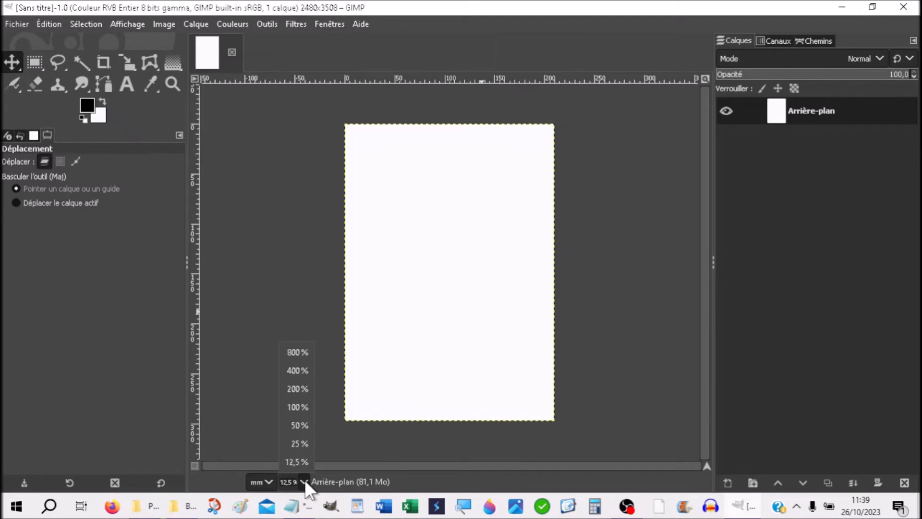
{"action": "left_click", "coordinate": [298, 444]}
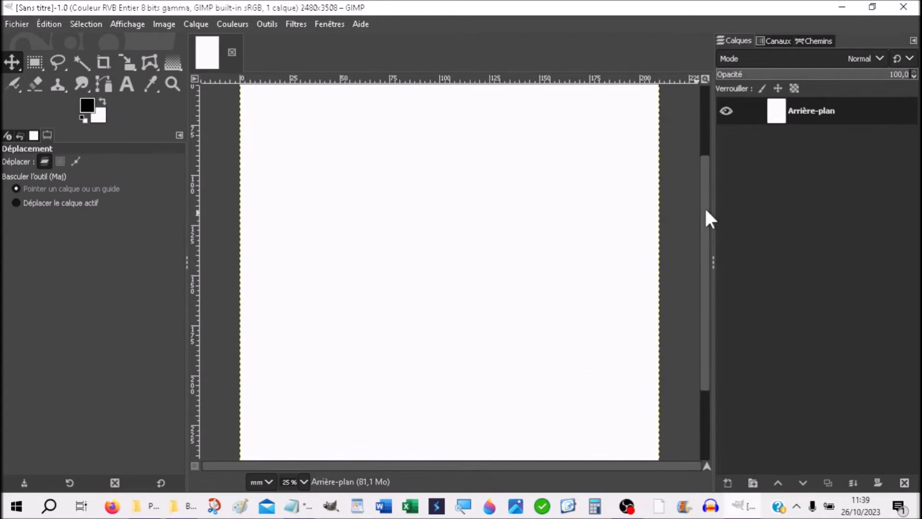
{"action": "scroll", "coordinate": [708, 215], "scroll_direction": "up", "scroll_amount": 3}
{"action": "left_click_drag", "start_coordinate": [716, 105], "coordinate": [724, 228]}
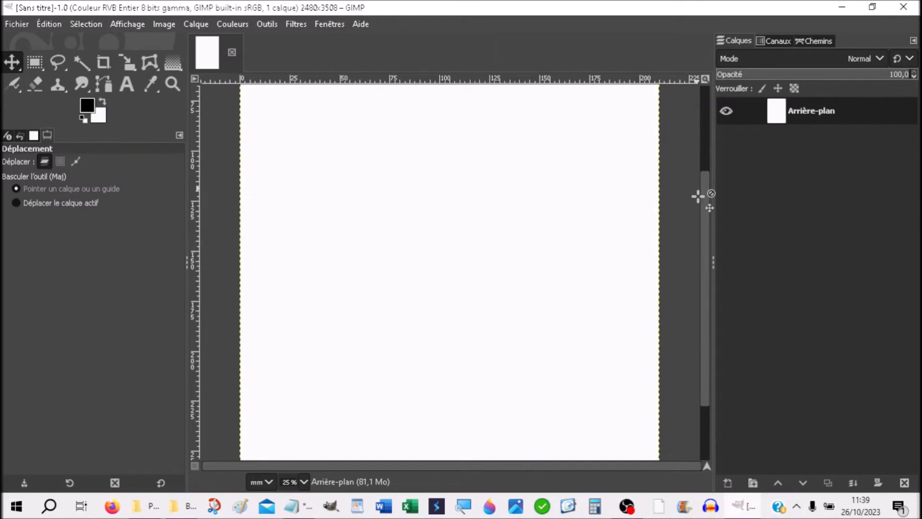
{"action": "left_click_drag", "start_coordinate": [706, 202], "coordinate": [698, 88]}
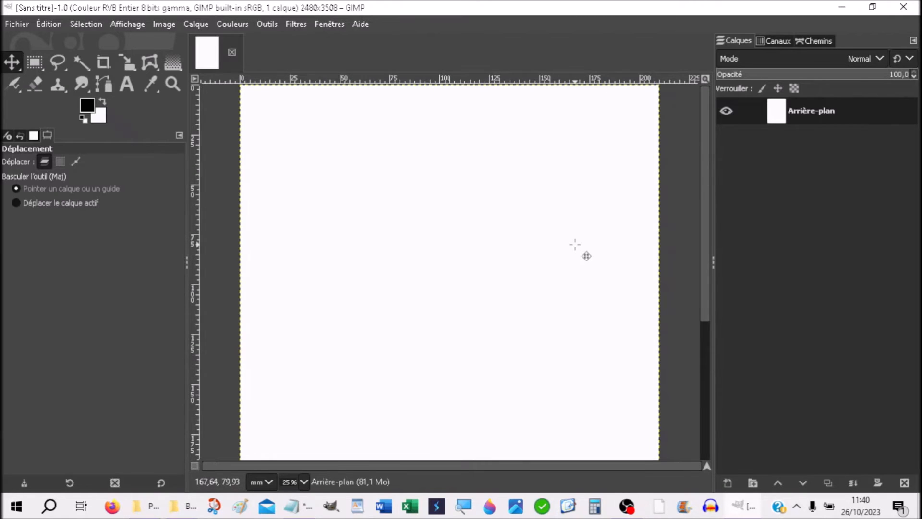
Open Dolmen1.png from the Gravier\Photos folder on drive F: as a layer and move it to the page's upper-left area.
{"action": "left_click", "coordinate": [19, 25]}
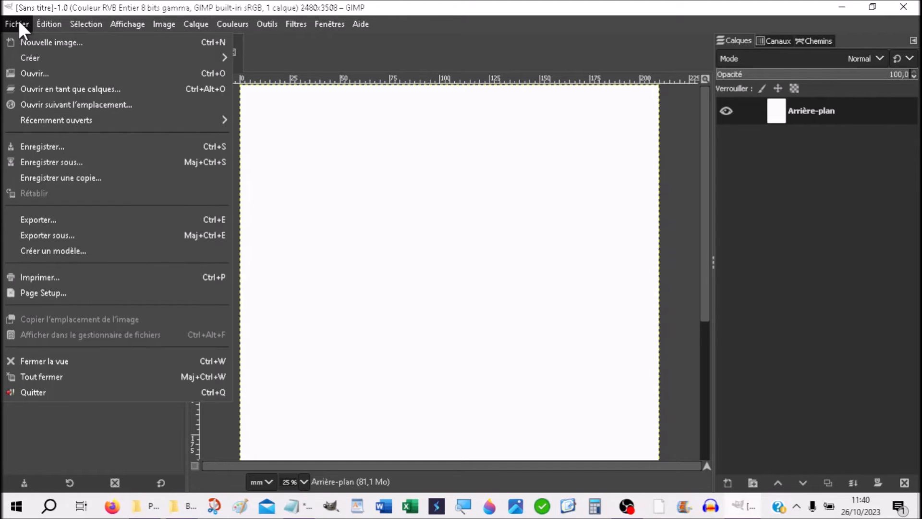
{"action": "left_click", "coordinate": [44, 90]}
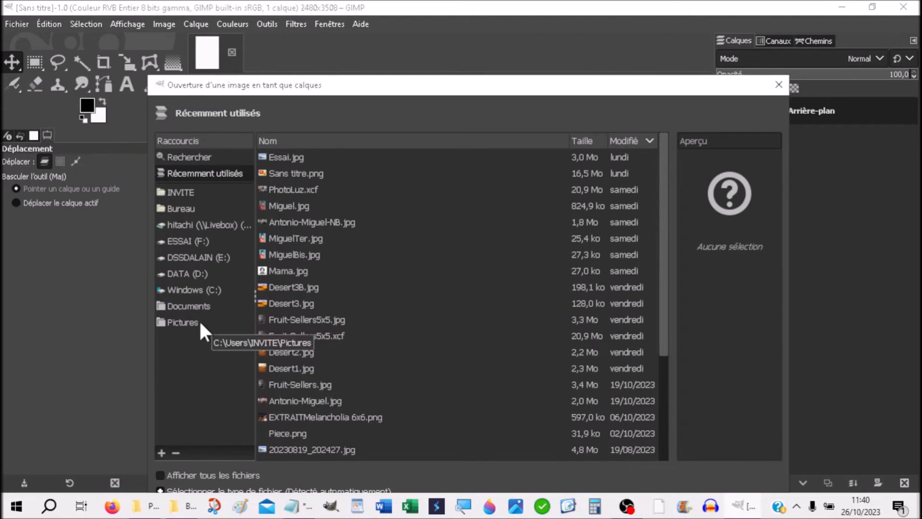
{"action": "left_click", "coordinate": [186, 256]}
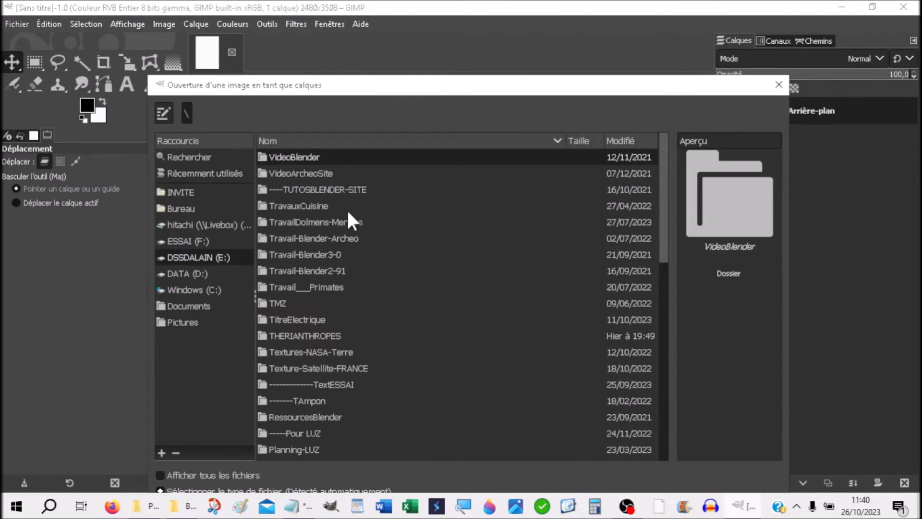
{"action": "left_click", "coordinate": [188, 241]}
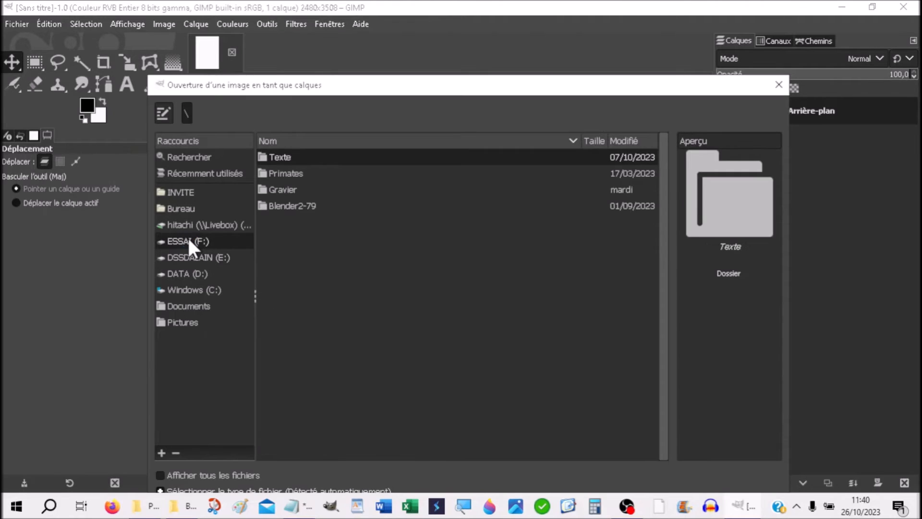
{"action": "double_click", "coordinate": [279, 190]}
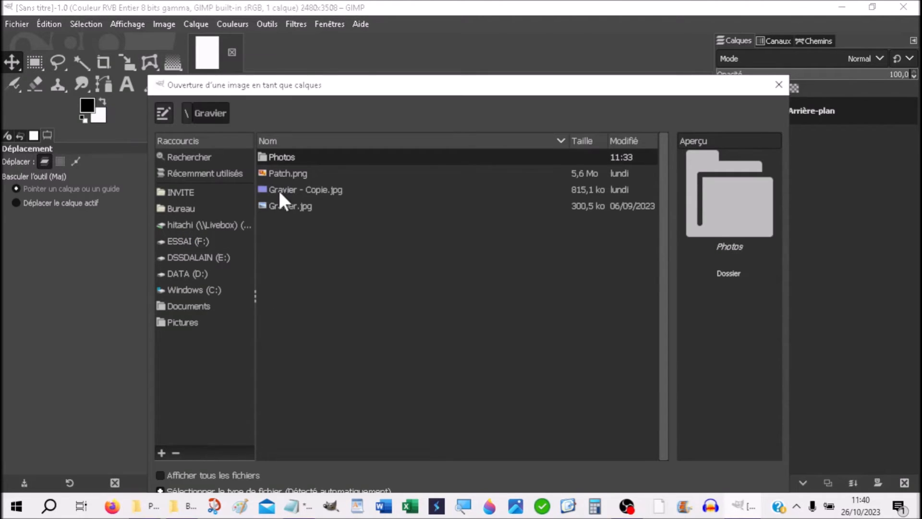
{"action": "double_click", "coordinate": [281, 159]}
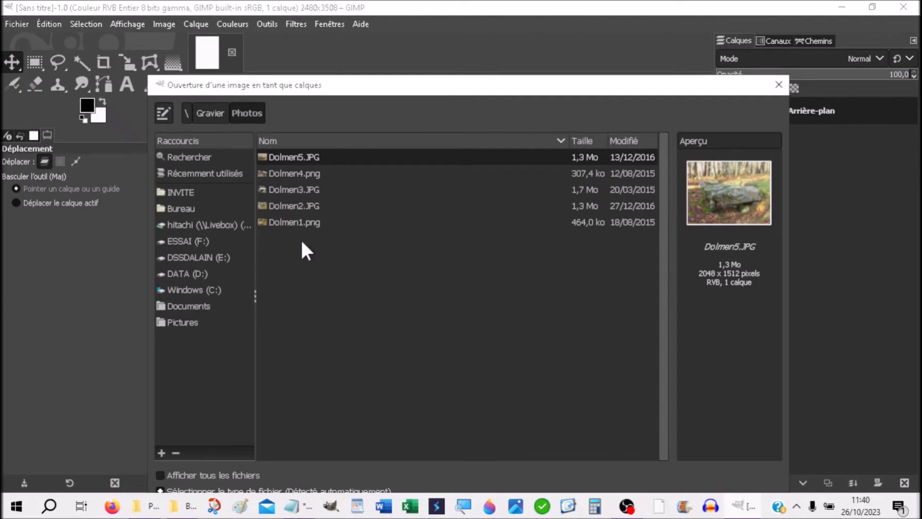
{"action": "double_click", "coordinate": [281, 222]}
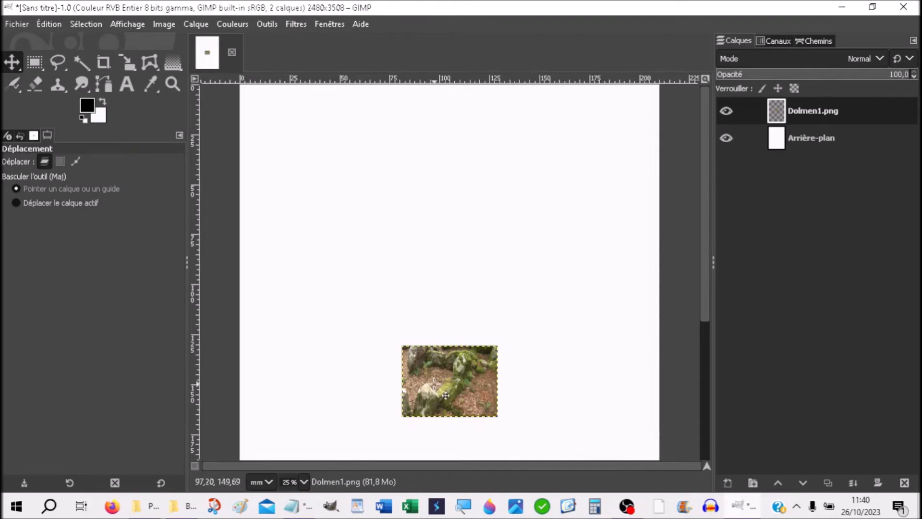
{"action": "left_click_drag", "start_coordinate": [459, 398], "coordinate": [328, 168]}
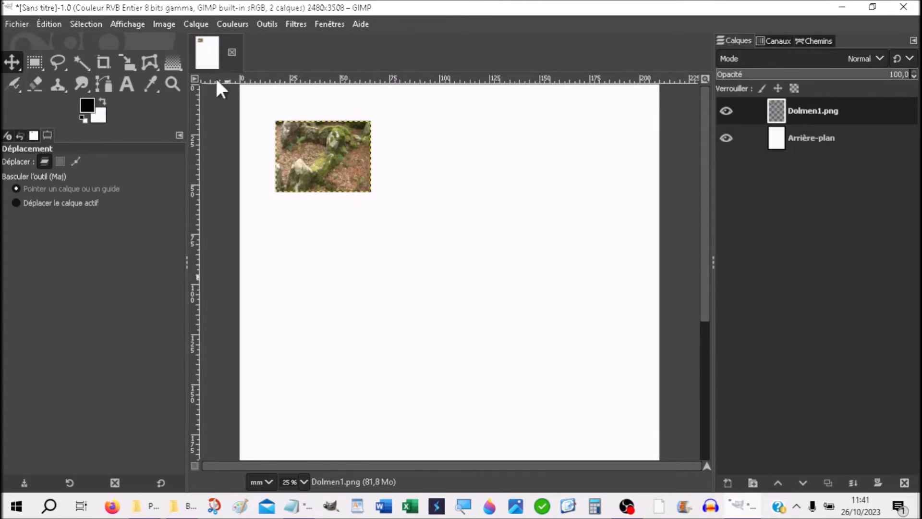
Scale the Dolmen1.png layer proportionally to about 98 × 74 mm, fitted into the page's upper-left corner.
{"action": "left_click", "coordinate": [267, 24]}
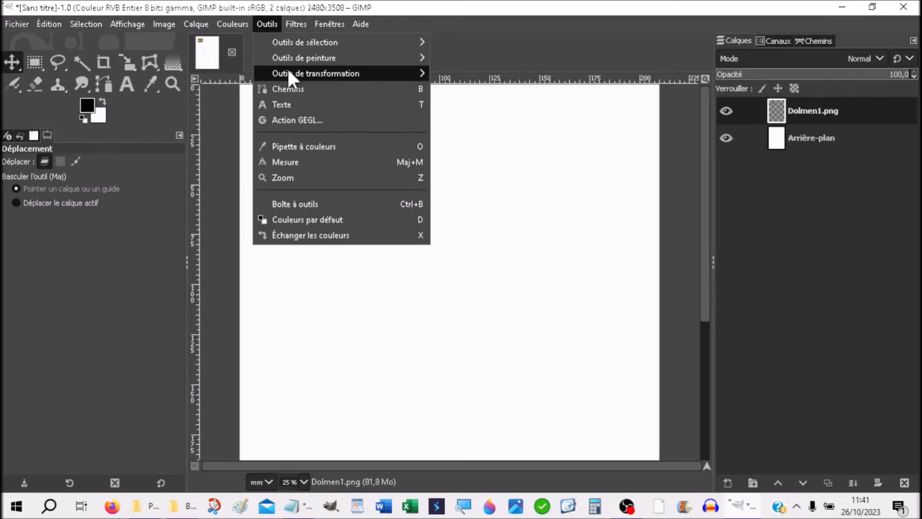
{"action": "mouse_move", "coordinate": [286, 73]}
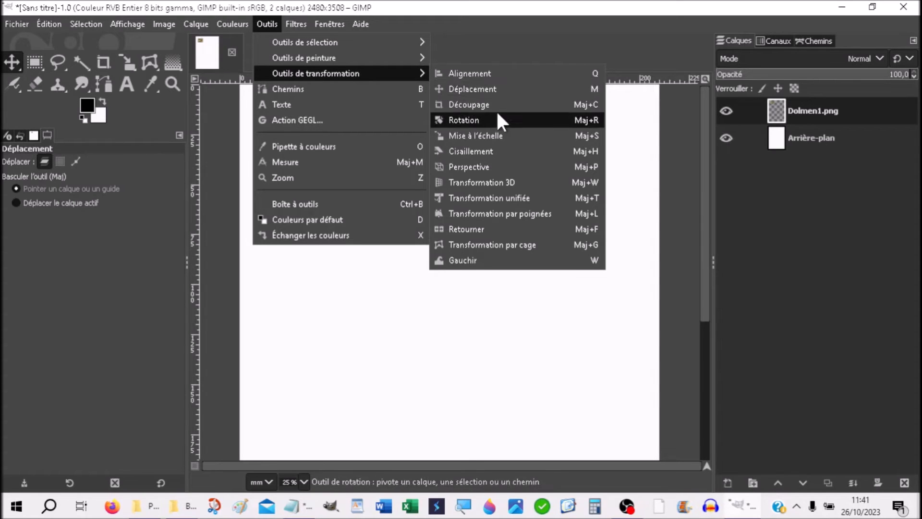
{"action": "left_click", "coordinate": [502, 136]}
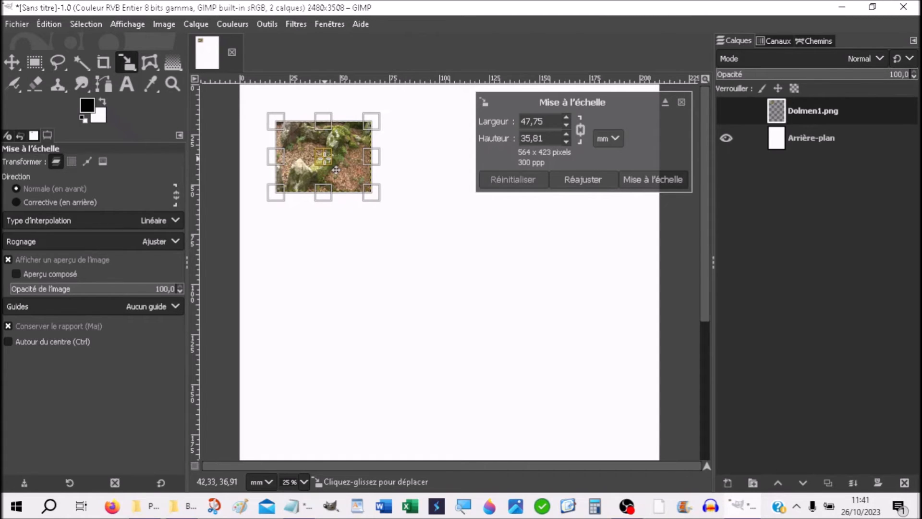
{"action": "left_click_drag", "start_coordinate": [336, 169], "coordinate": [300, 131]}
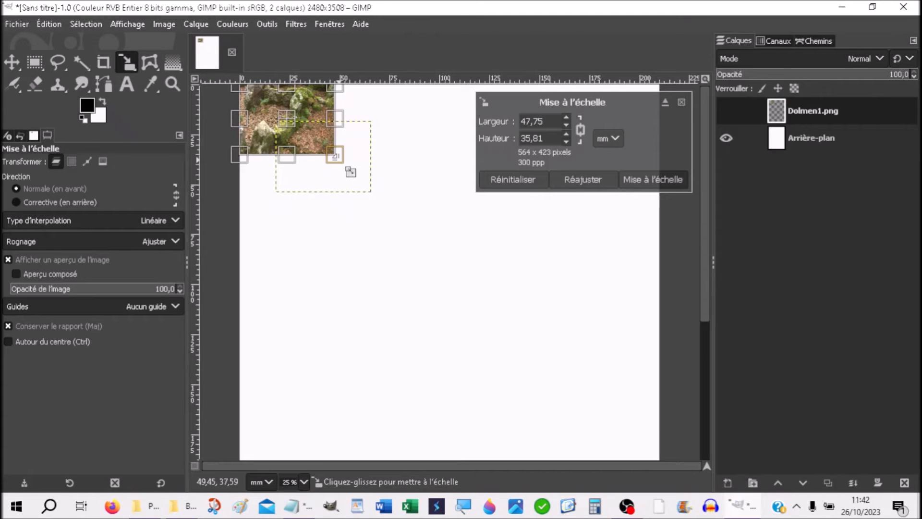
{"action": "left_click_drag", "start_coordinate": [336, 156], "coordinate": [412, 247]}
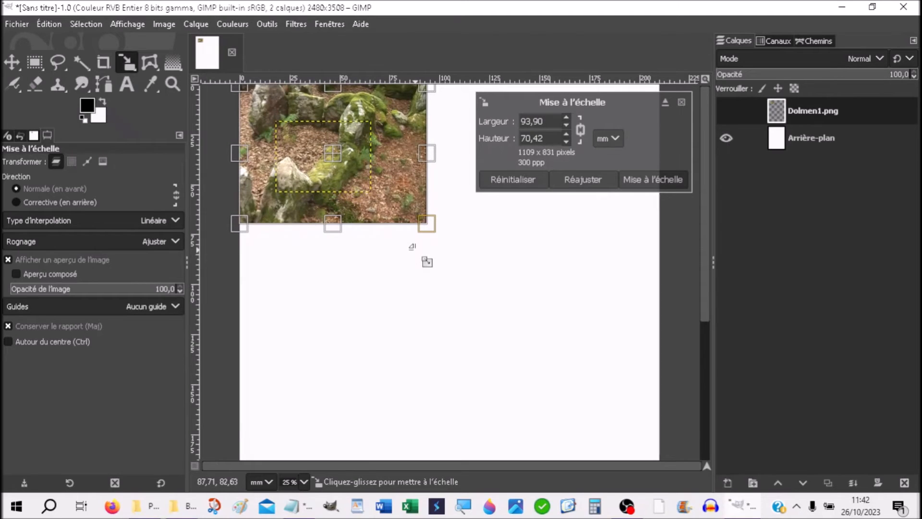
{"action": "left_click_drag", "start_coordinate": [412, 246], "coordinate": [417, 253]}
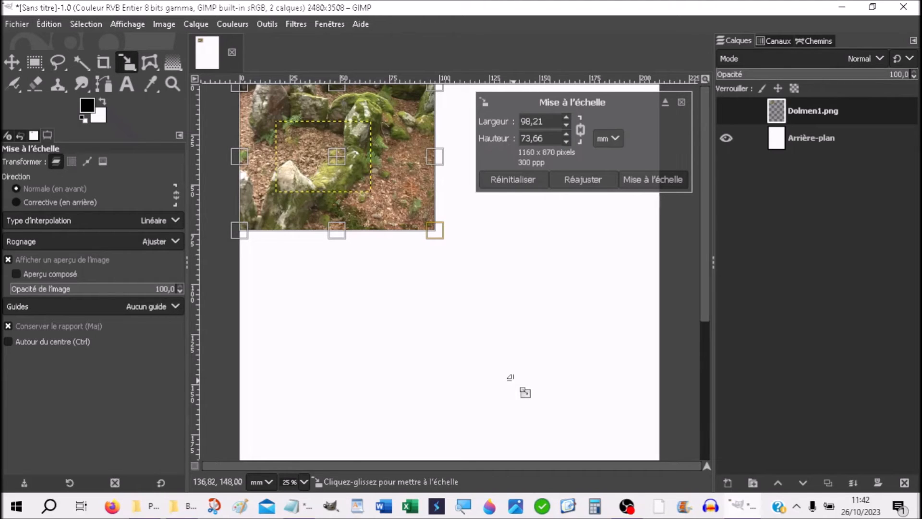
{"action": "left_click", "coordinate": [659, 186]}
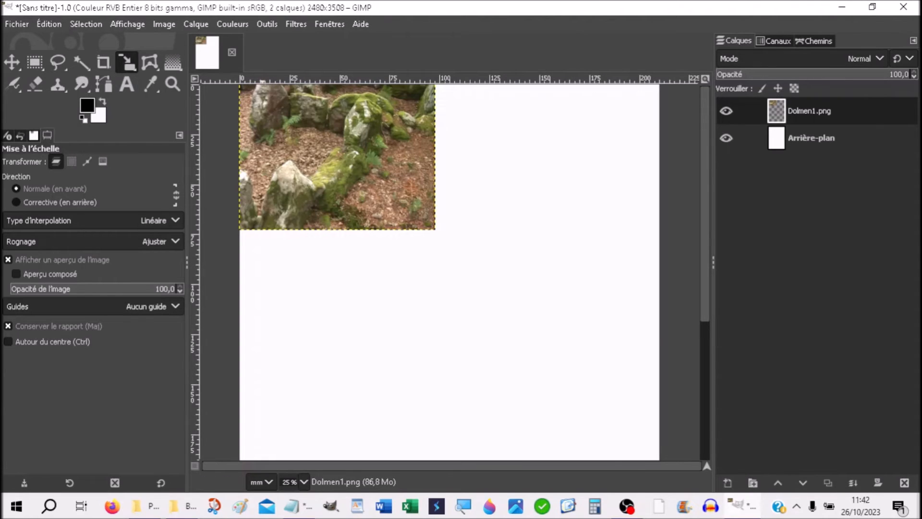
Open Dolmen2.JPG as a layer and move it up the page so that it overlaps Dolmen1.
{"action": "left_click", "coordinate": [8, 22]}
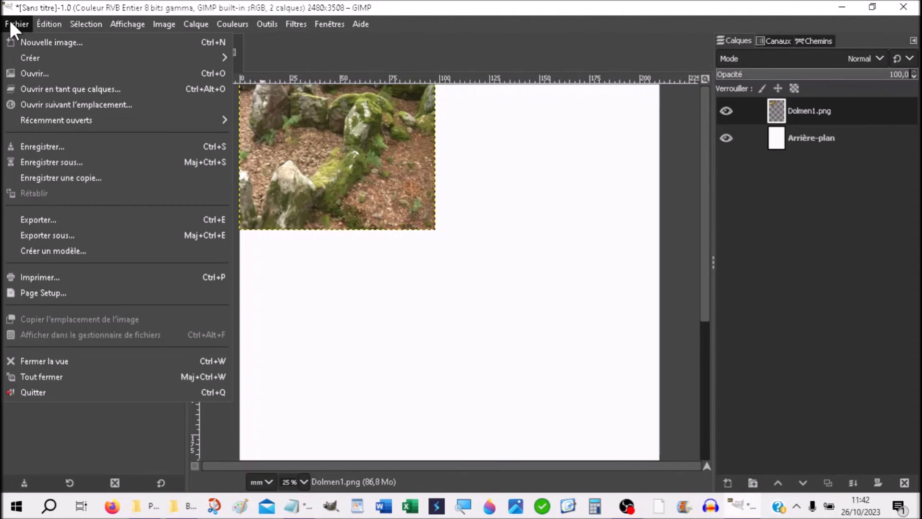
{"action": "left_click", "coordinate": [42, 87]}
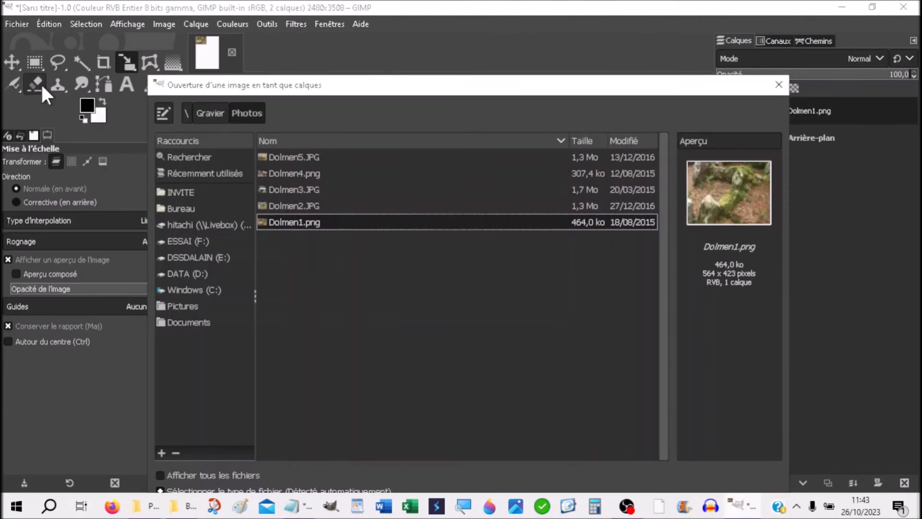
{"action": "double_click", "coordinate": [313, 206]}
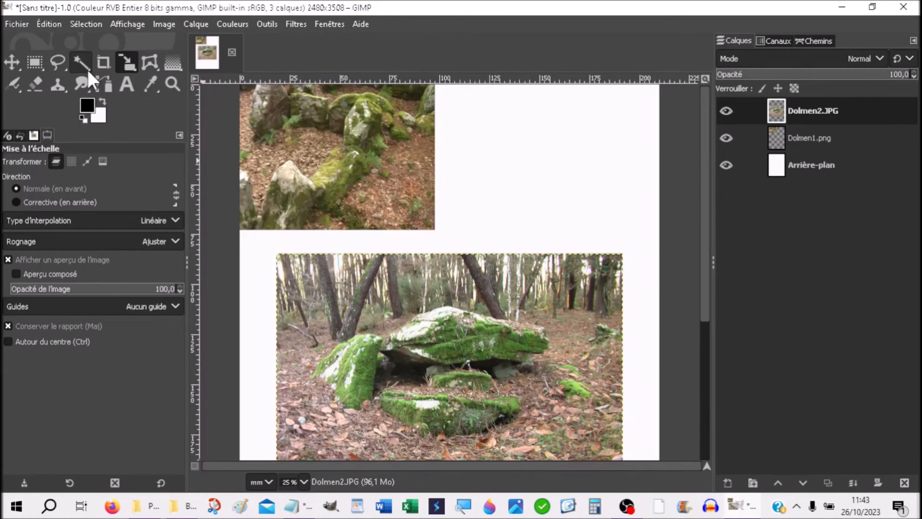
{"action": "left_click", "coordinate": [12, 62]}
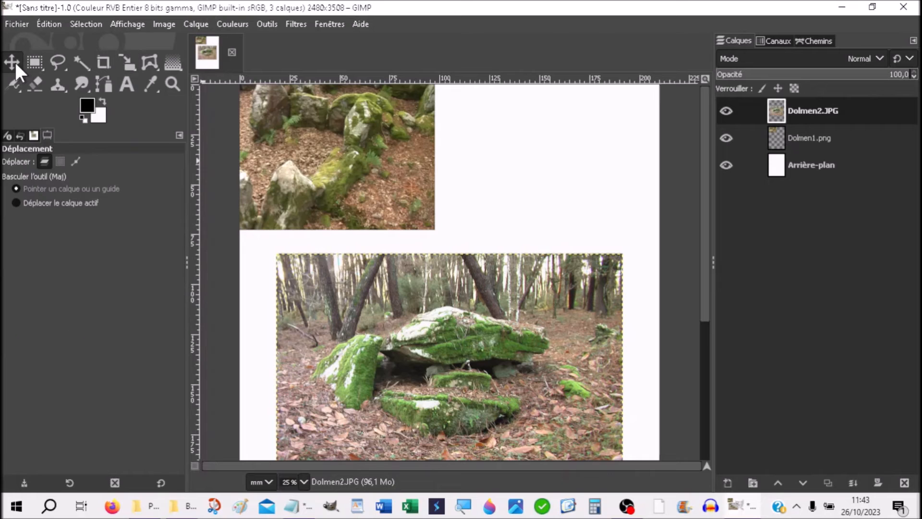
{"action": "left_click_drag", "start_coordinate": [471, 386], "coordinate": [492, 287]}
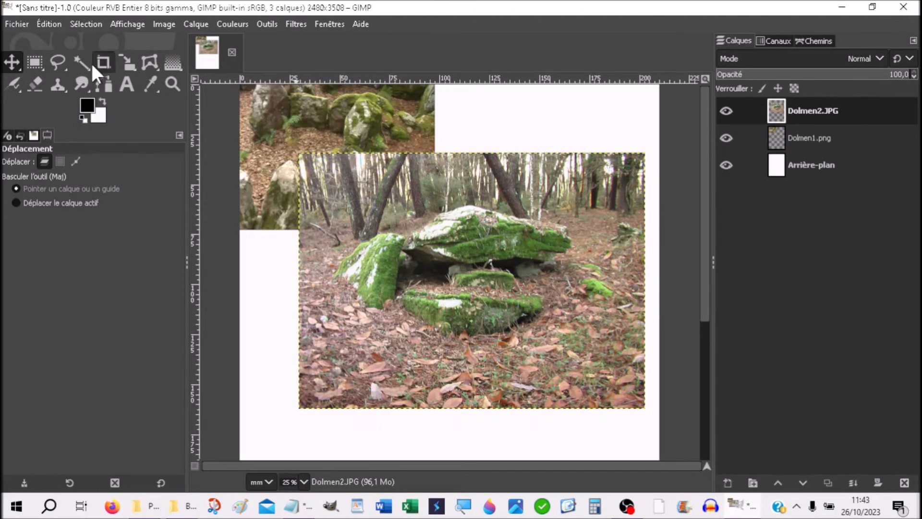
Crop only the Dolmen2.JPG layer around the mossy stones to 1596 × 932 px at position 524, 636.
{"action": "left_click", "coordinate": [267, 24]}
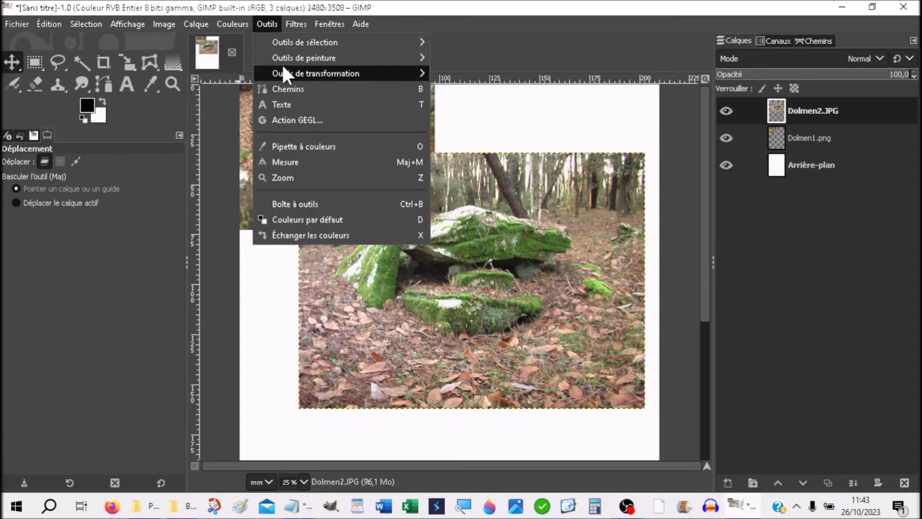
{"action": "mouse_move", "coordinate": [283, 72]}
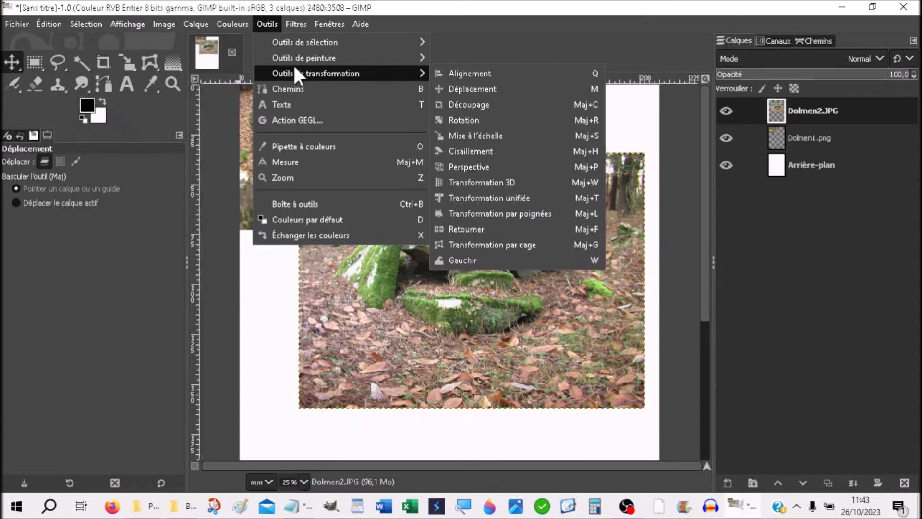
{"action": "left_click", "coordinate": [460, 101]}
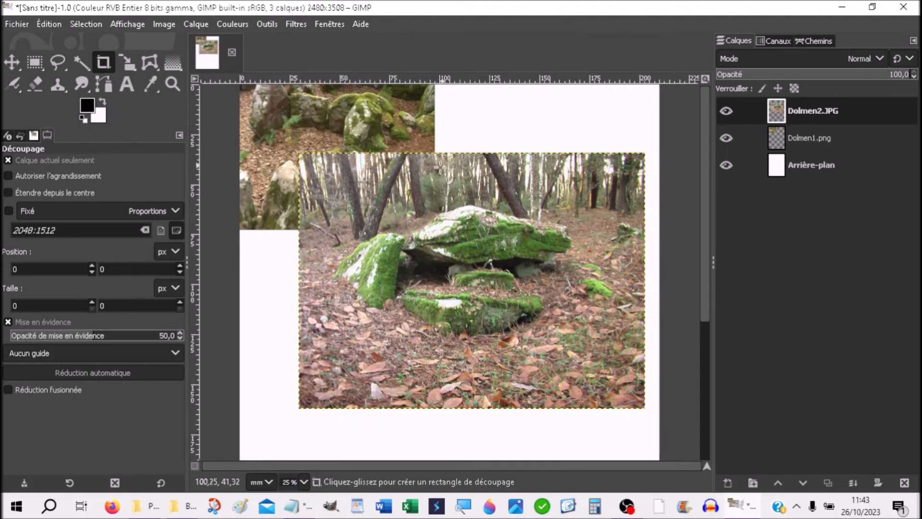
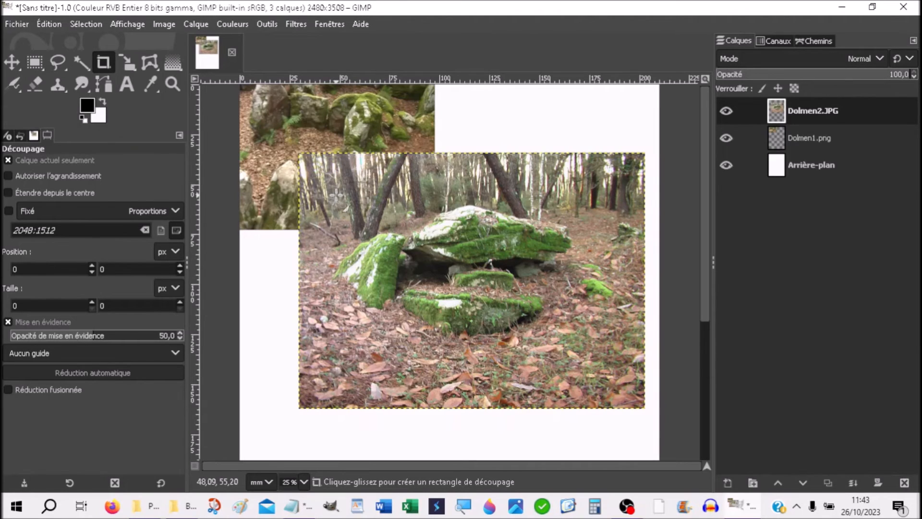
{"action": "left_click", "coordinate": [336, 190]}
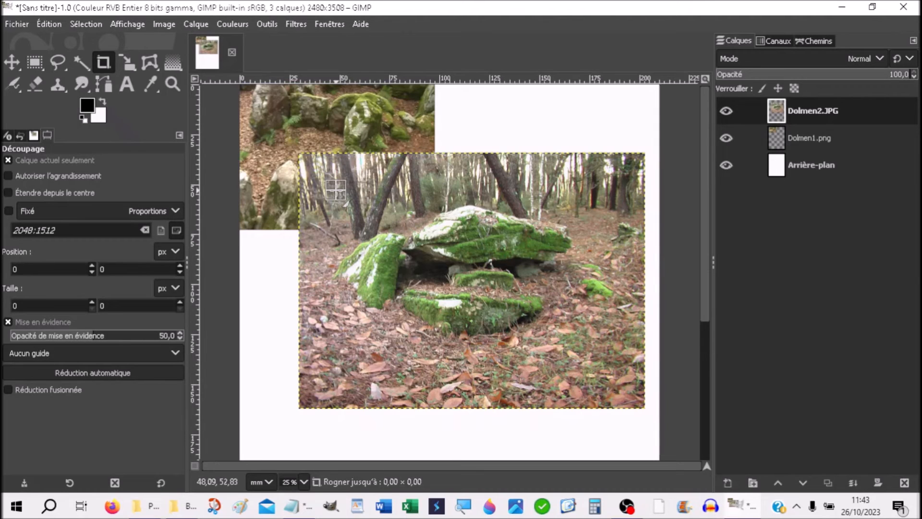
{"action": "left_click_drag", "start_coordinate": [337, 191], "coordinate": [601, 352]}
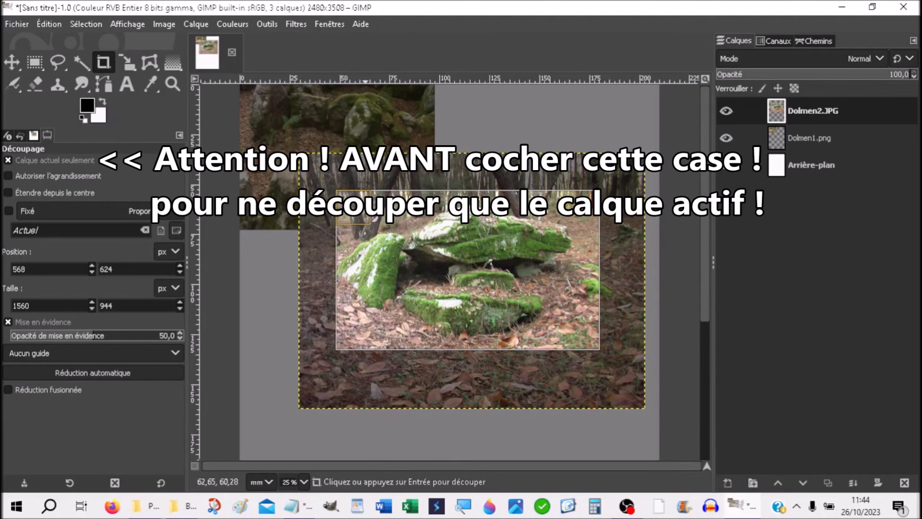
{"action": "left_click_drag", "start_coordinate": [368, 212], "coordinate": [360, 199]}
{"action": "left_click_drag", "start_coordinate": [593, 203], "coordinate": [593, 218]}
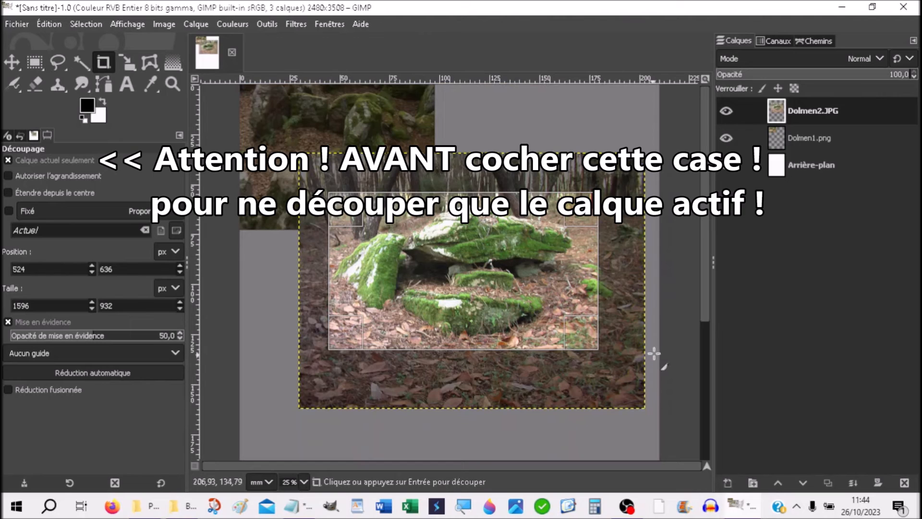
{"action": "key", "text": "Return"}
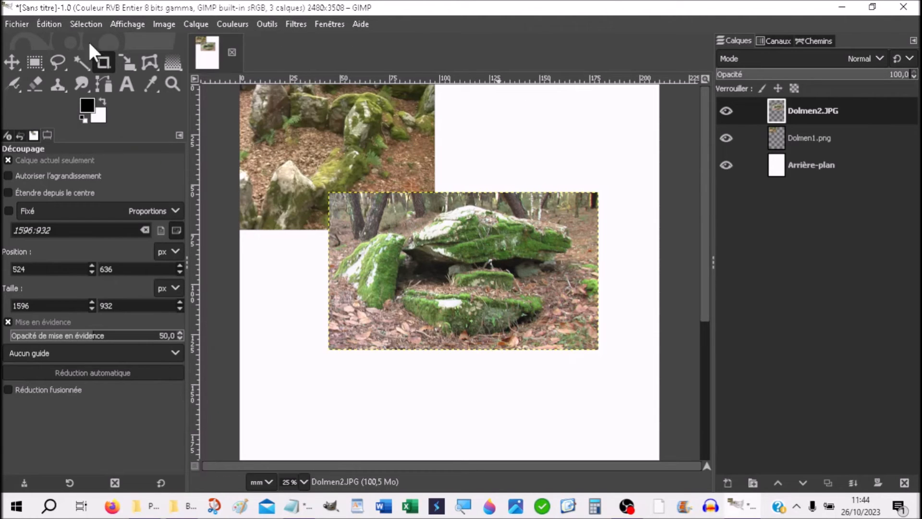
Scale the cropped Dolmen2.JPG layer to about 113 × 66 mm, fitted into the page's upper-right corner against Dolmen1.
{"action": "left_click", "coordinate": [267, 24]}
{"action": "mouse_move", "coordinate": [289, 75]}
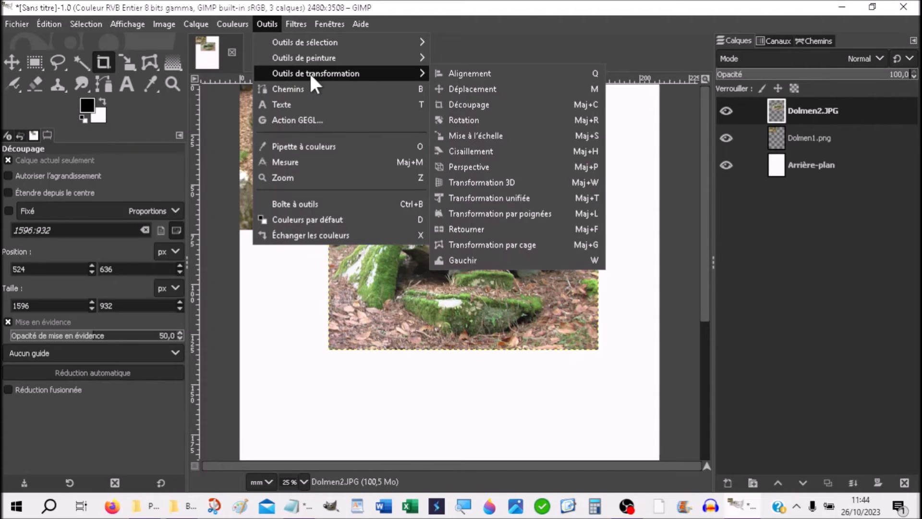
{"action": "left_click", "coordinate": [476, 137]}
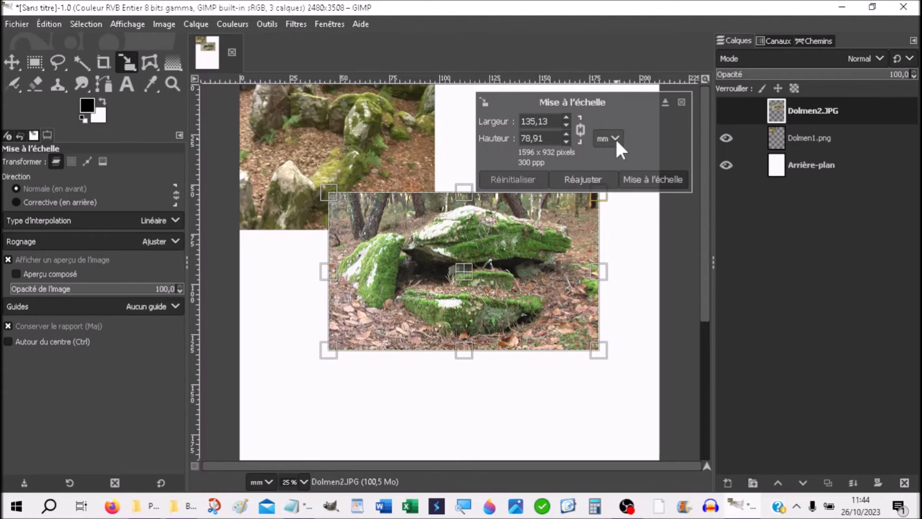
{"action": "left_click", "coordinate": [664, 104]}
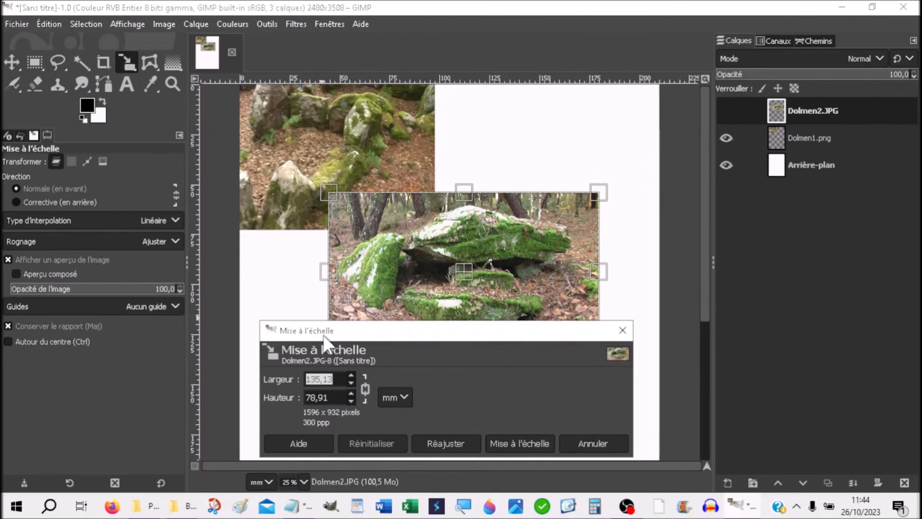
{"action": "left_click_drag", "start_coordinate": [418, 333], "coordinate": [408, 364]}
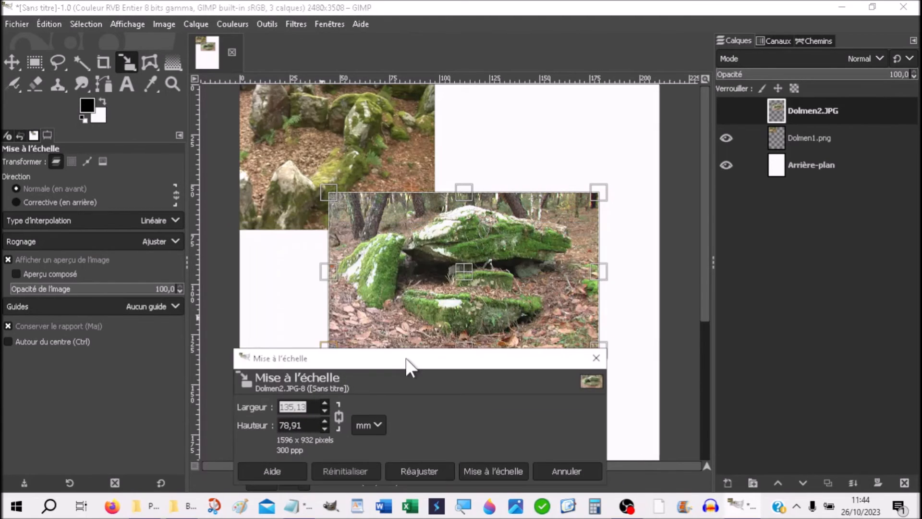
{"action": "left_click", "coordinate": [466, 272]}
{"action": "left_click_drag", "start_coordinate": [478, 284], "coordinate": [541, 173]}
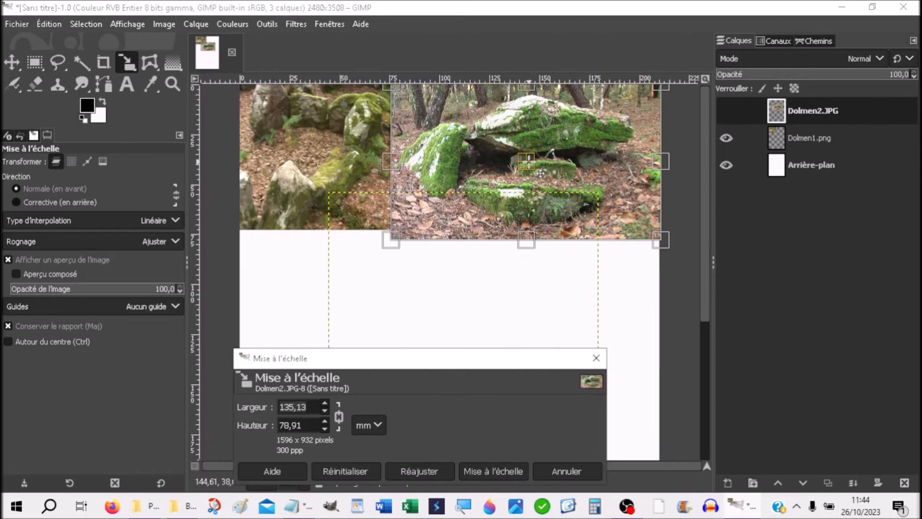
{"action": "left_click_drag", "start_coordinate": [390, 239], "coordinate": [417, 254]}
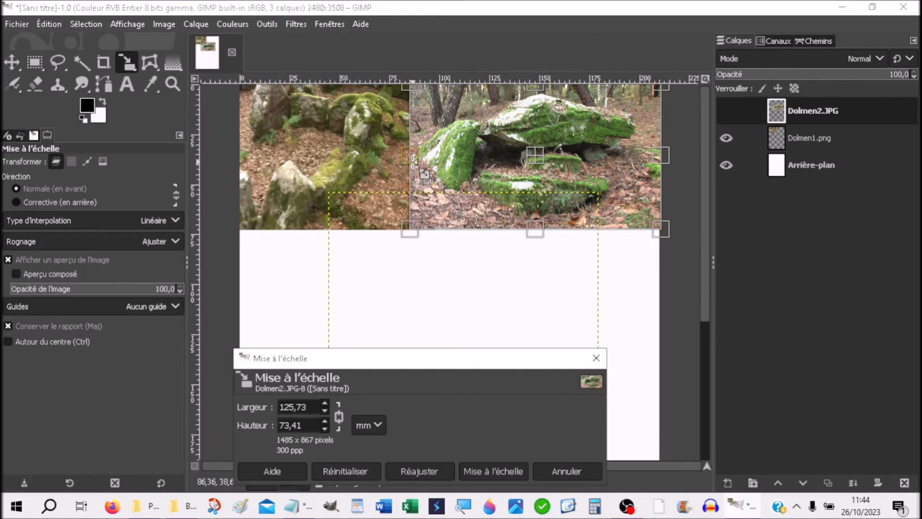
{"action": "left_click", "coordinate": [413, 162]}
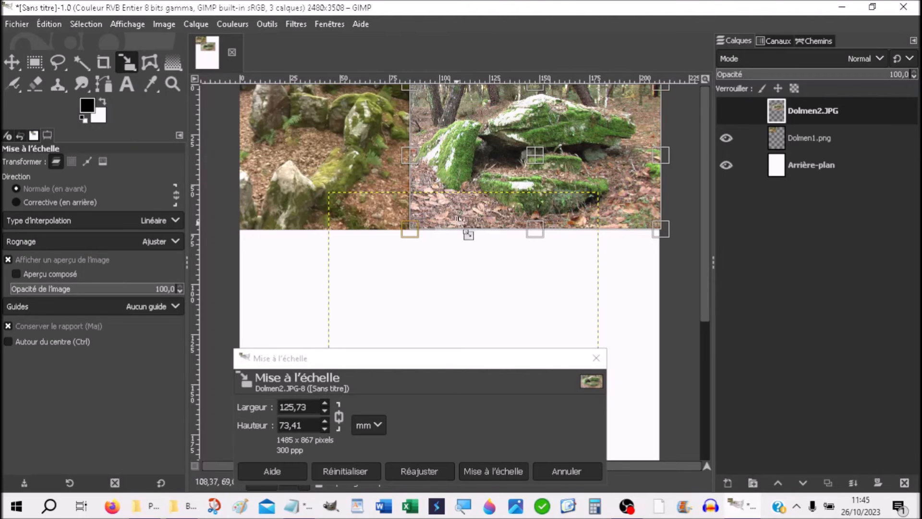
{"action": "left_click_drag", "start_coordinate": [412, 233], "coordinate": [447, 233]}
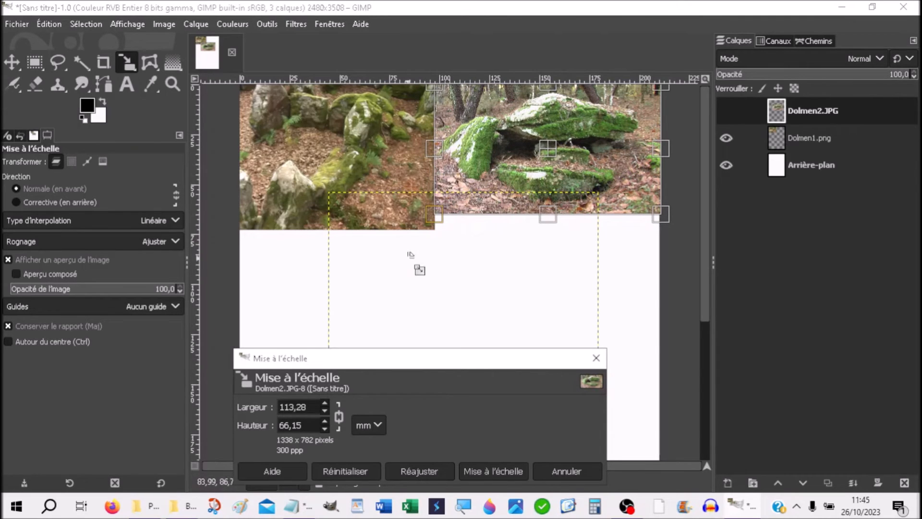
{"action": "left_click", "coordinate": [494, 470]}
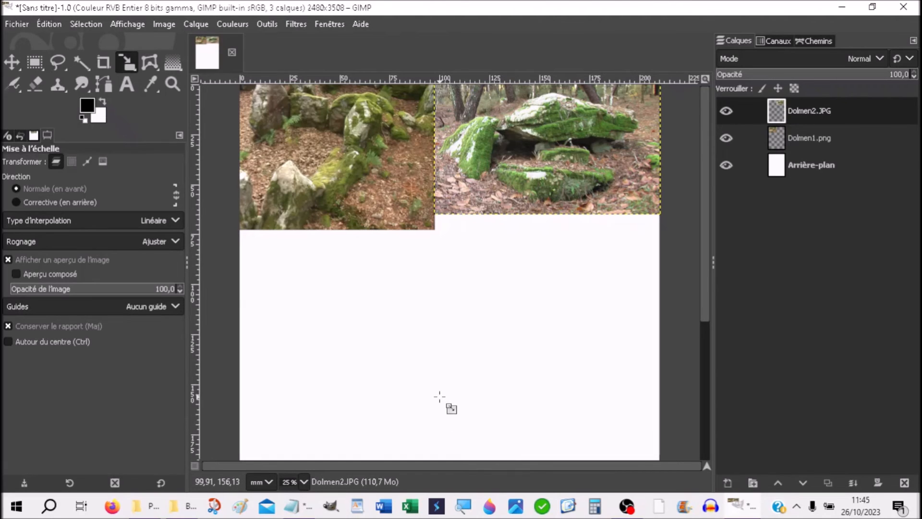
Open Dolmen3.JPG as a layer and move it to the page's left edge just below Dolmen1.
{"action": "left_click", "coordinate": [20, 24]}
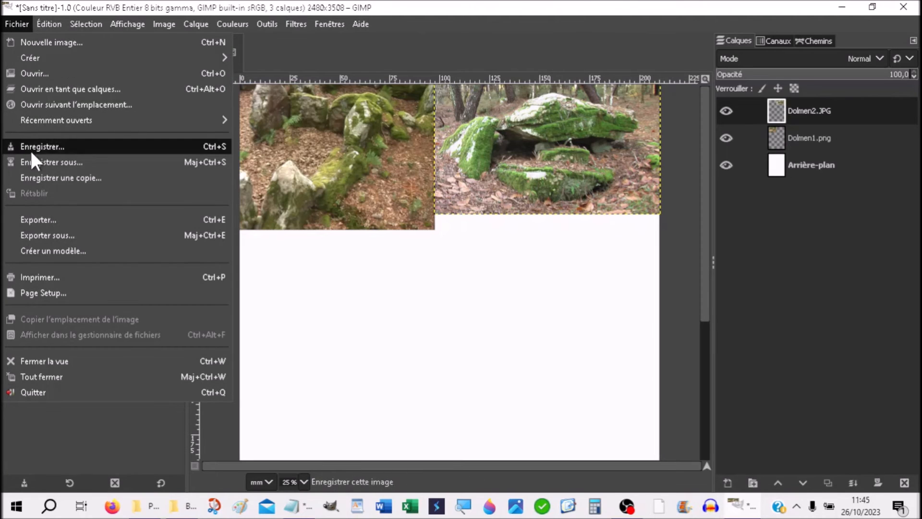
{"action": "left_click", "coordinate": [32, 92]}
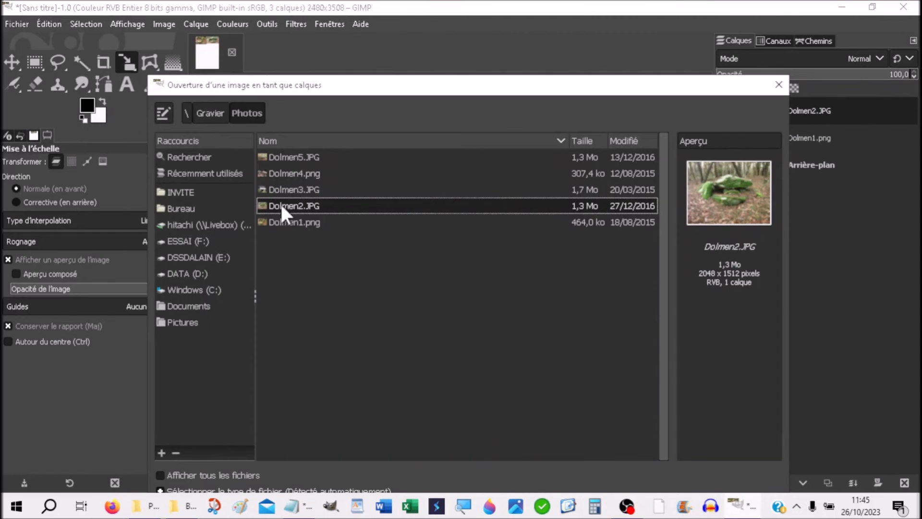
{"action": "double_click", "coordinate": [281, 187]}
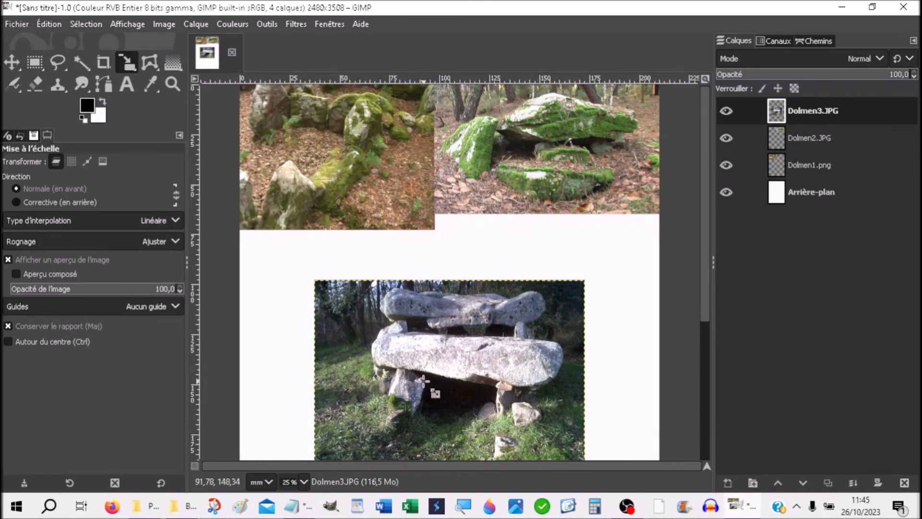
{"action": "left_click", "coordinate": [8, 65]}
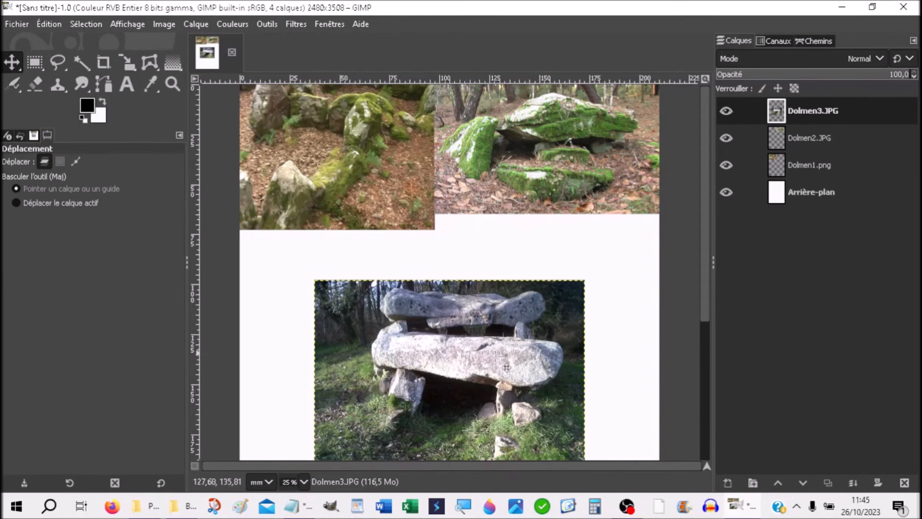
{"action": "left_click_drag", "start_coordinate": [450, 371], "coordinate": [371, 331]}
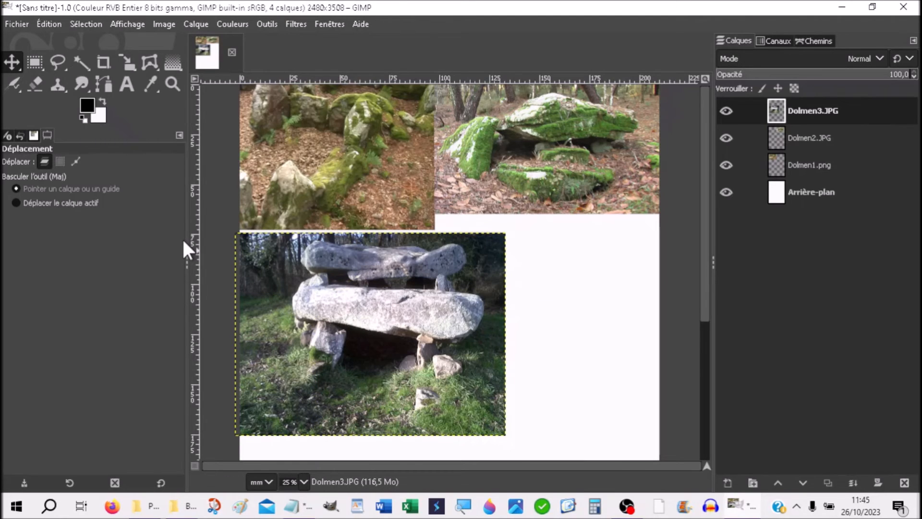
Crop only the Dolmen3.JPG layer around the stacked stones to 1352 × 1086 px at position 184, 874.
{"action": "left_click", "coordinate": [267, 24]}
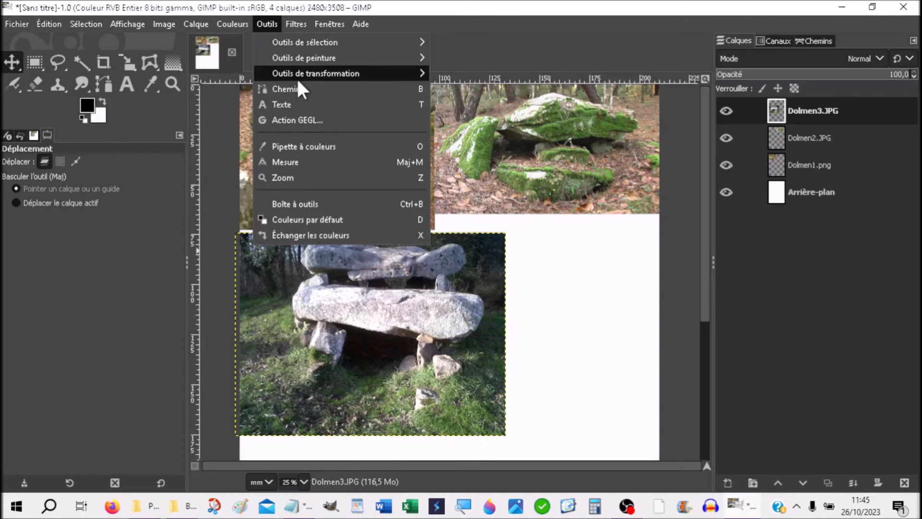
{"action": "mouse_move", "coordinate": [296, 75]}
{"action": "left_click", "coordinate": [469, 102]}
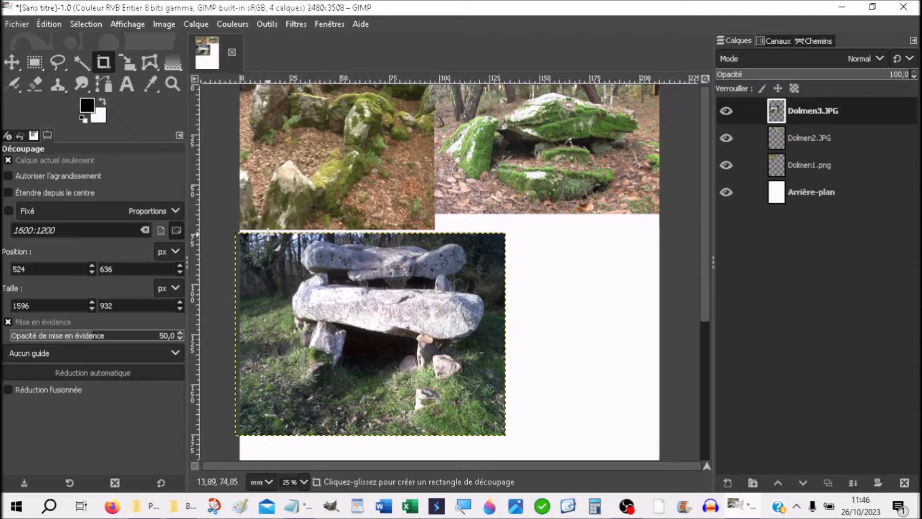
{"action": "left_click_drag", "start_coordinate": [265, 233], "coordinate": [511, 424]}
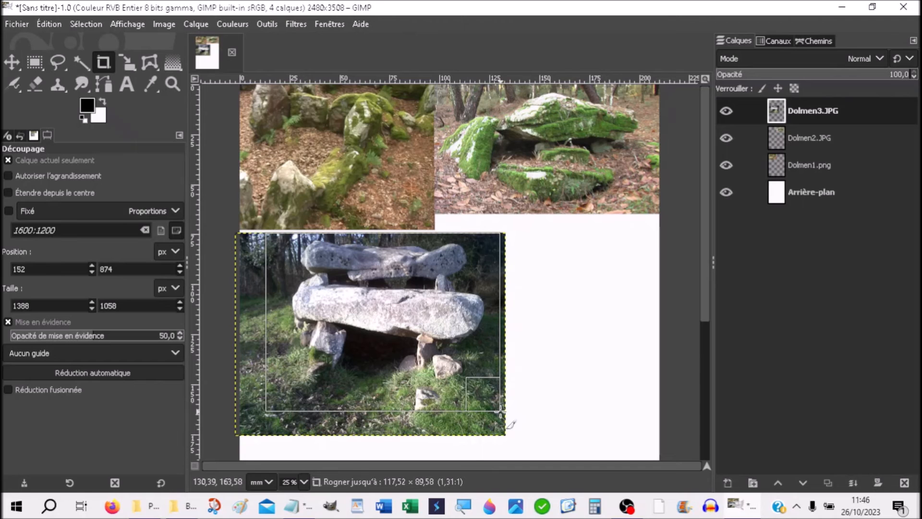
{"action": "left_click_drag", "start_coordinate": [511, 424], "coordinate": [508, 422]}
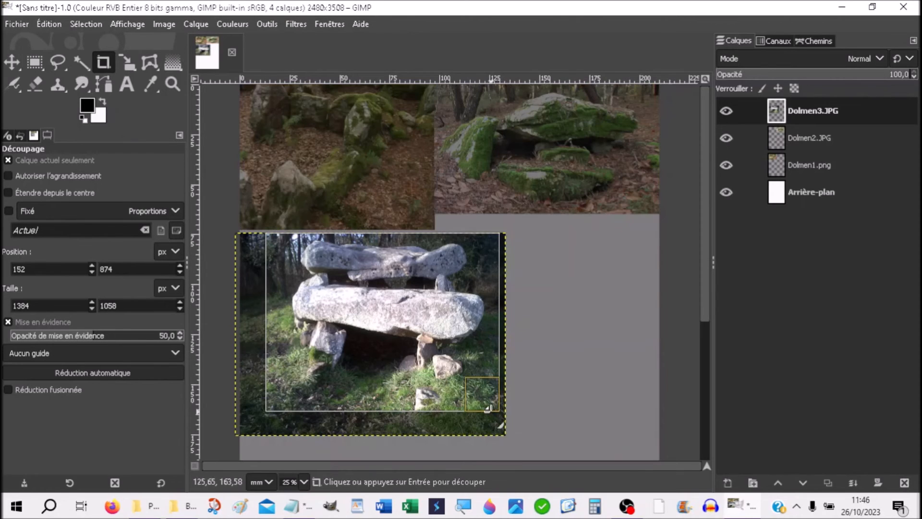
{"action": "left_click_drag", "start_coordinate": [284, 400], "coordinate": [290, 405]}
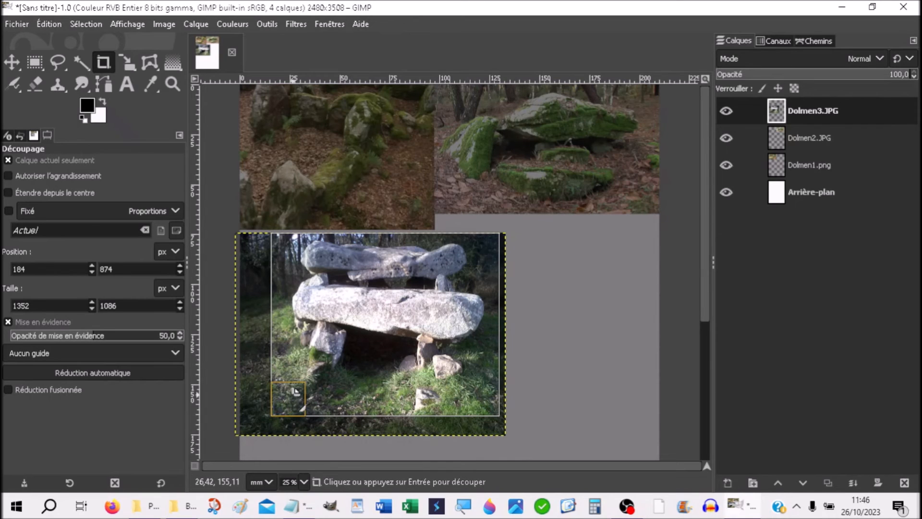
{"action": "key", "text": "Return"}
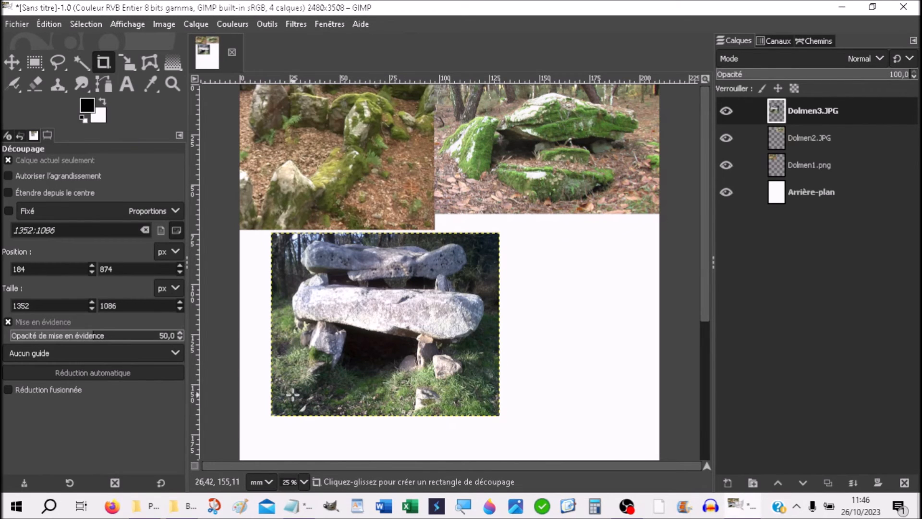
Move the cropped Dolmen3.JPG layer to the page's left edge directly under Dolmen1 and scale it to about 98 × 79 mm, matching Dolmen1's width.
{"action": "left_click", "coordinate": [12, 62]}
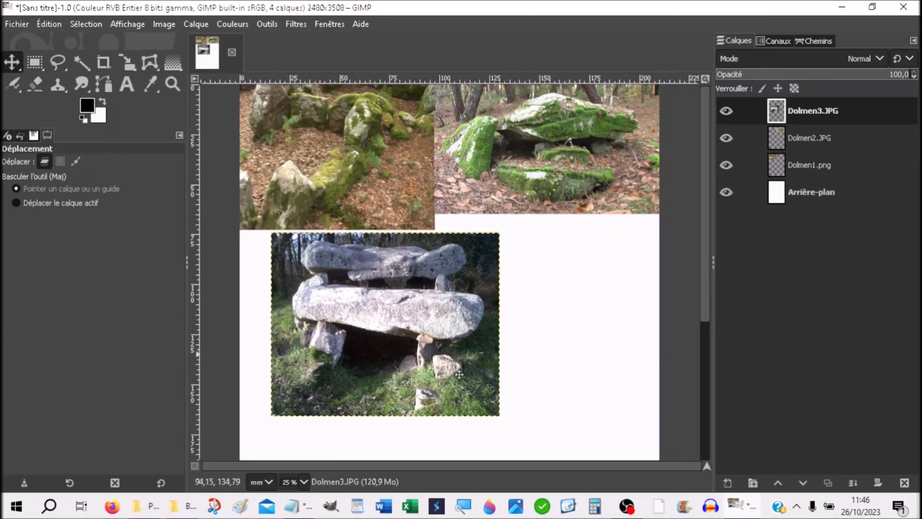
{"action": "left_click_drag", "start_coordinate": [437, 332], "coordinate": [406, 331]}
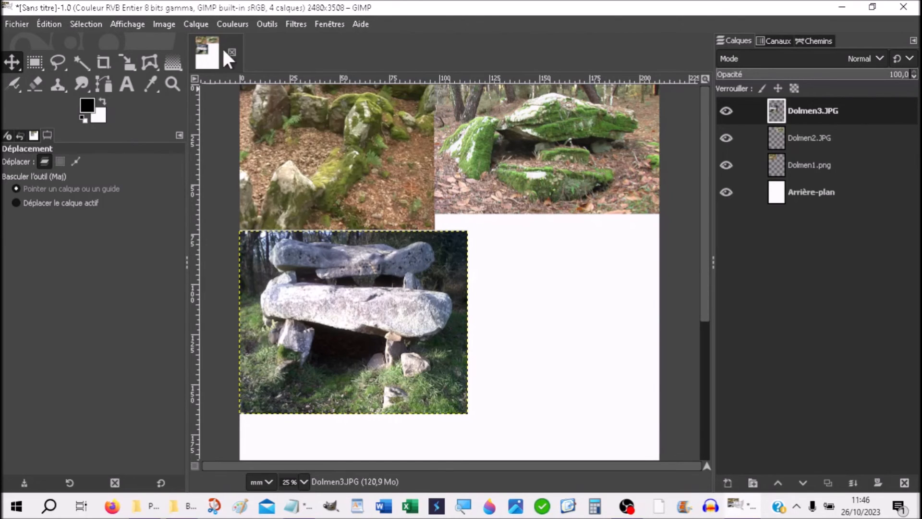
{"action": "left_click", "coordinate": [267, 24]}
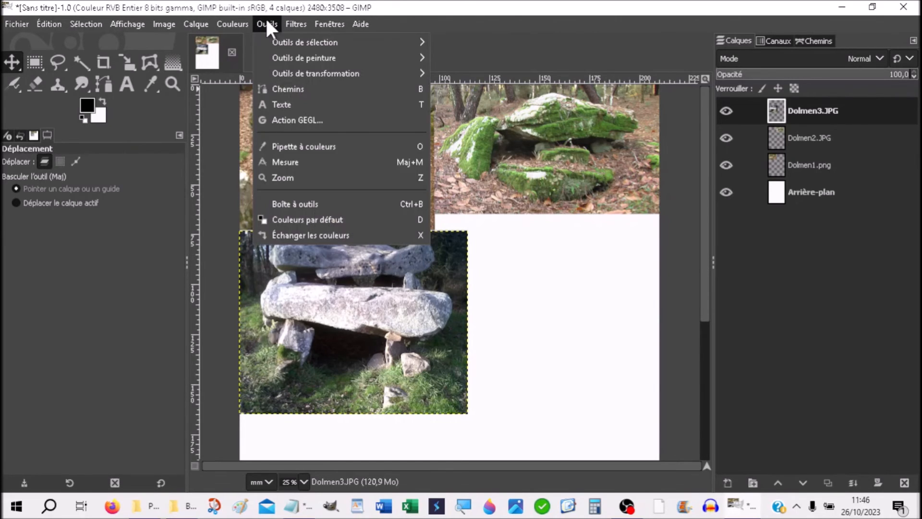
{"action": "mouse_move", "coordinate": [298, 73]}
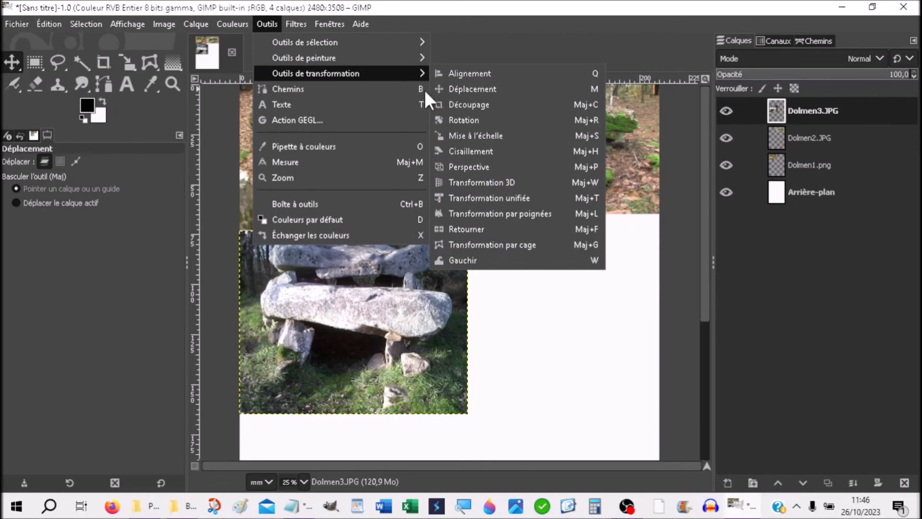
{"action": "left_click", "coordinate": [461, 135]}
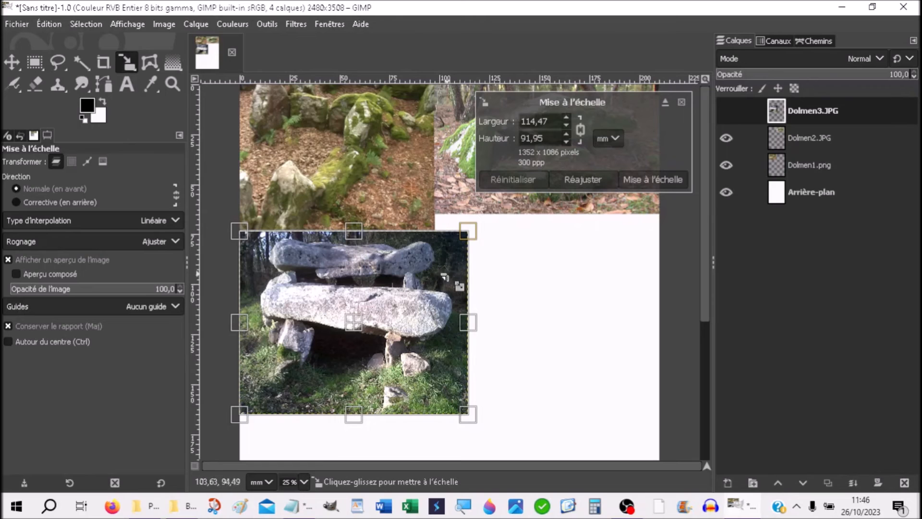
{"action": "left_click_drag", "start_coordinate": [469, 415], "coordinate": [446, 413]}
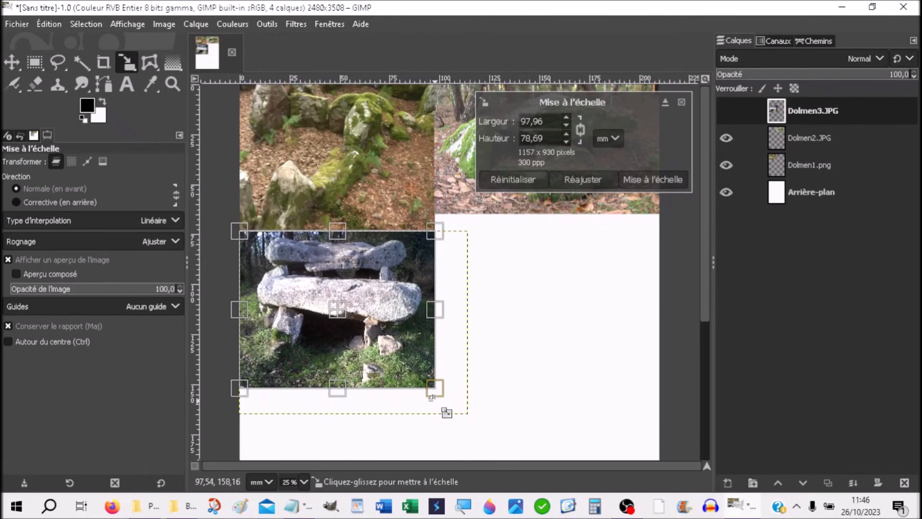
{"action": "left_click_drag", "start_coordinate": [447, 413], "coordinate": [444, 416]}
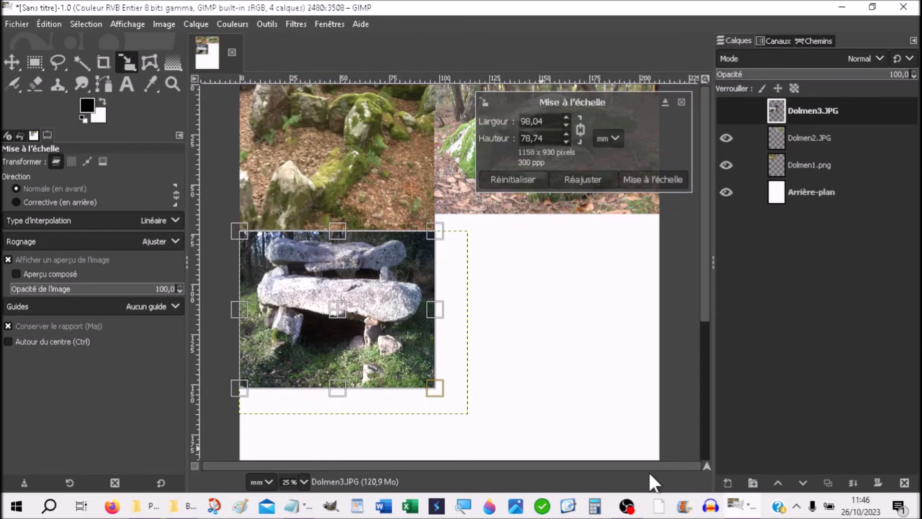
{"action": "left_click", "coordinate": [646, 177]}
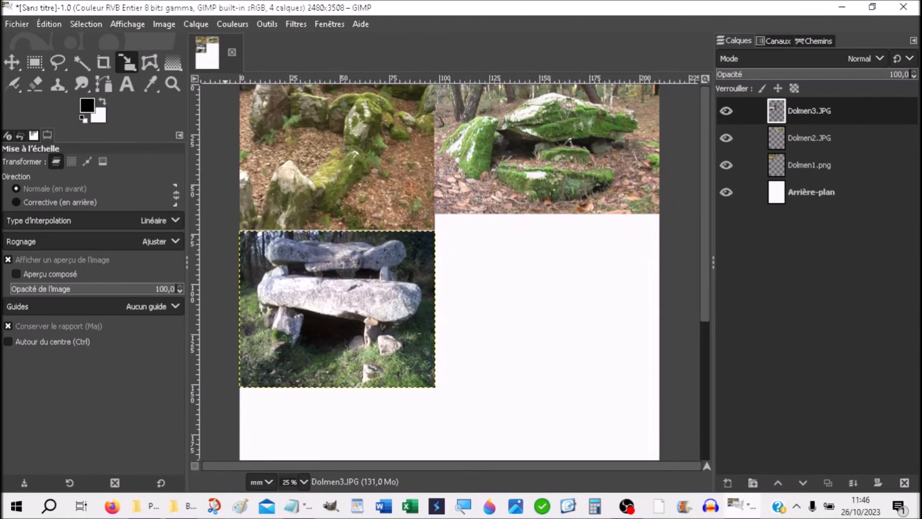
Open Dolmen4.png as a layer and move it directly under Dolmen2, against the right edge of Dolmen3.
{"action": "left_click", "coordinate": [14, 24]}
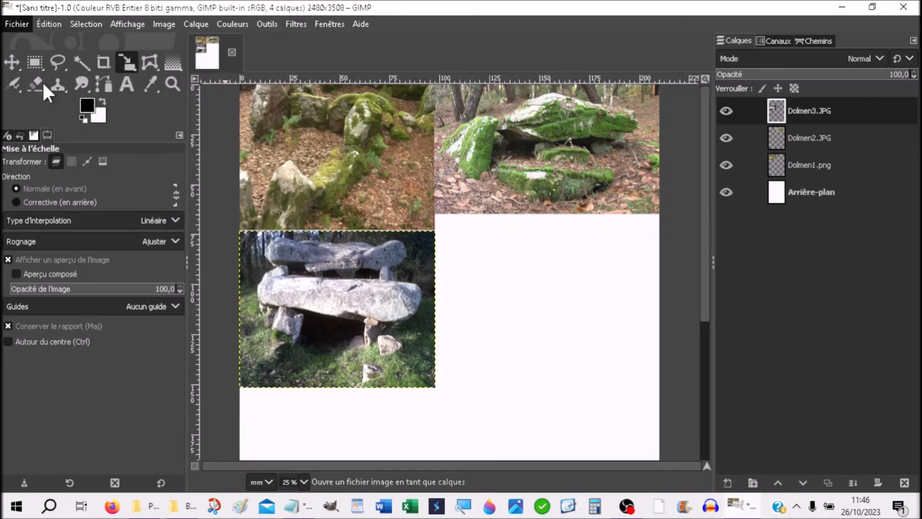
{"action": "left_click", "coordinate": [43, 88]}
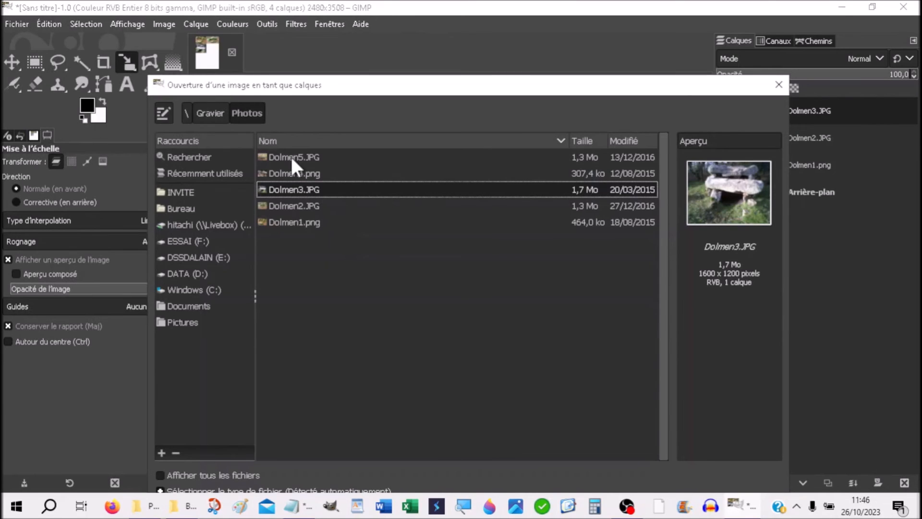
{"action": "double_click", "coordinate": [292, 172]}
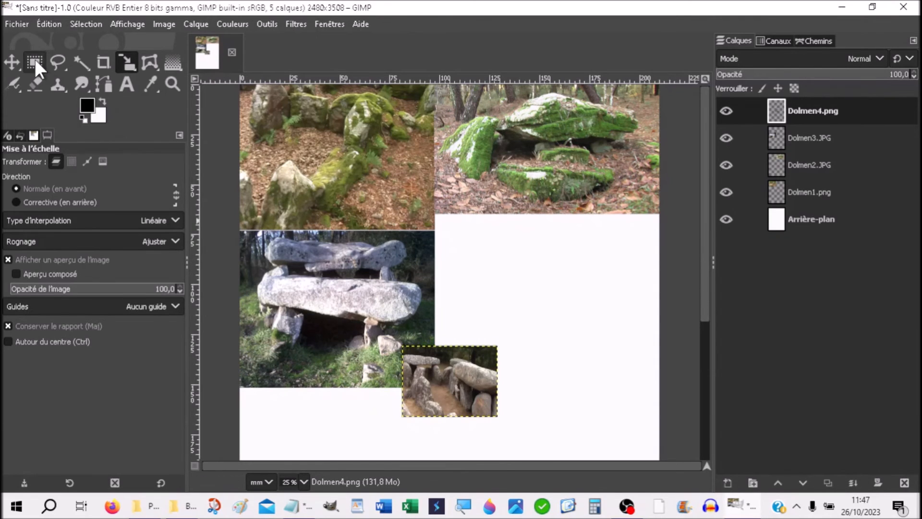
{"action": "left_click", "coordinate": [19, 62]}
{"action": "left_click_drag", "start_coordinate": [461, 404], "coordinate": [494, 273]}
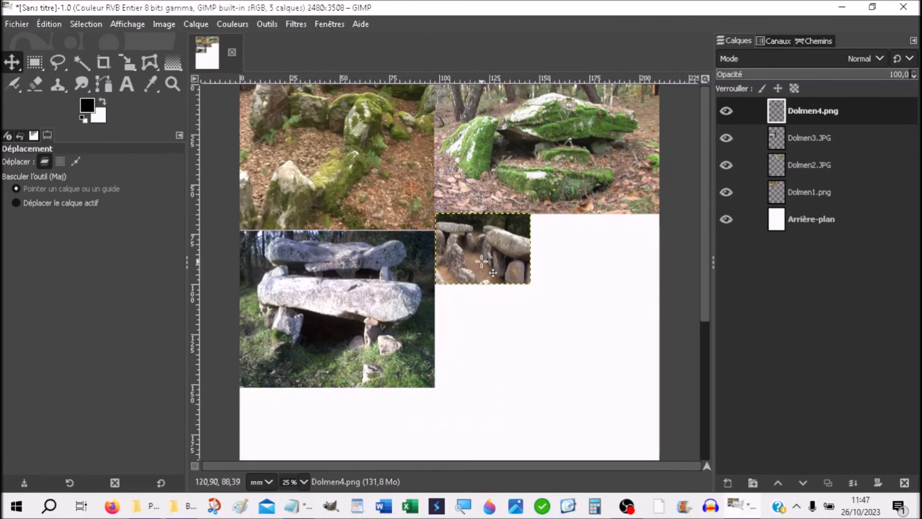
Scale the Dolmen4.png layer to about 116 × 87 mm, reaching the page's right edge and level with Dolmen3's lower edge.
{"action": "left_click", "coordinate": [274, 21]}
{"action": "mouse_move", "coordinate": [356, 74]}
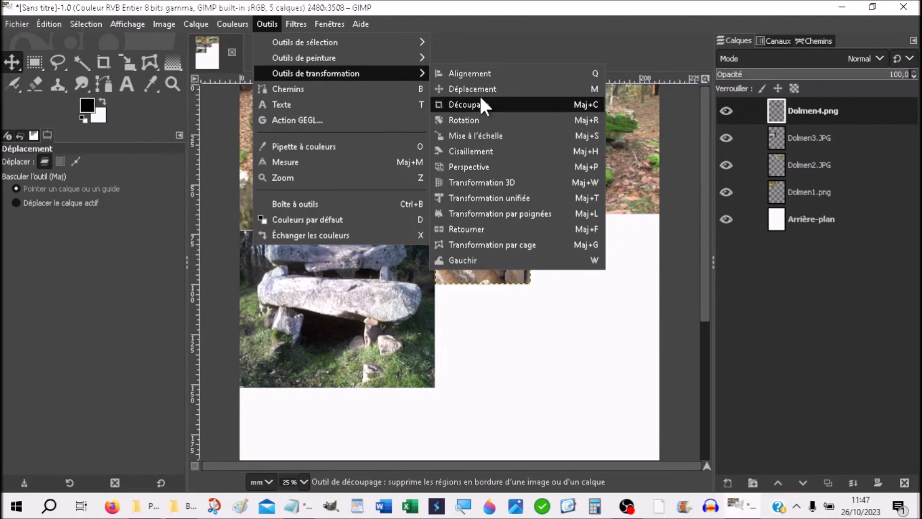
{"action": "left_click", "coordinate": [483, 137]}
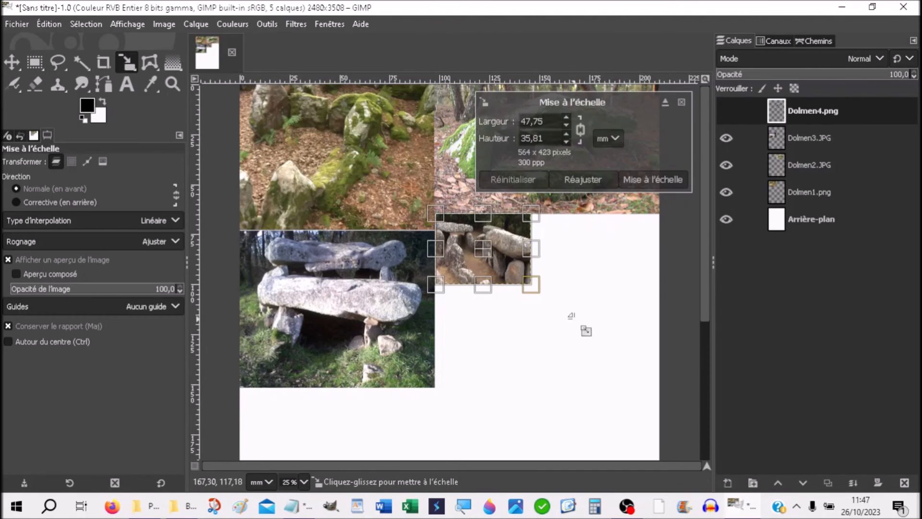
{"action": "left_click_drag", "start_coordinate": [531, 284], "coordinate": [617, 433]}
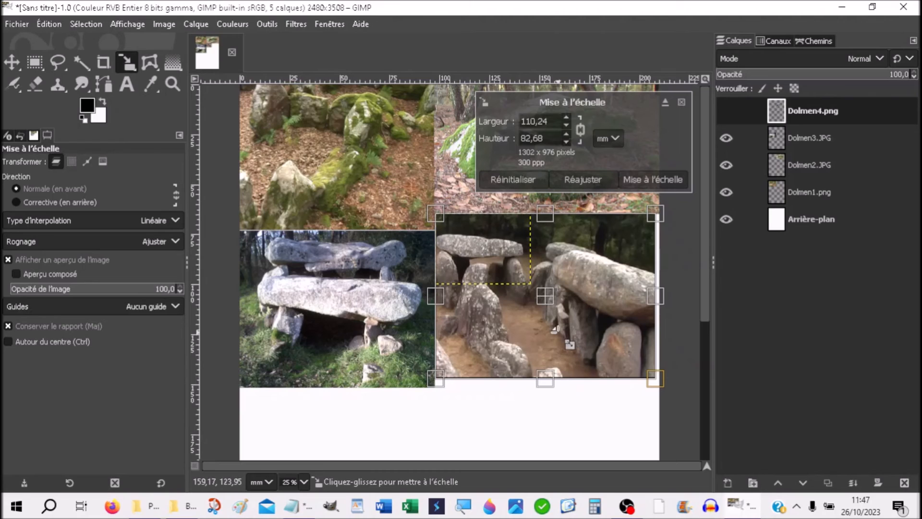
{"action": "left_click_drag", "start_coordinate": [546, 296], "coordinate": [546, 309]}
{"action": "left_click_drag", "start_coordinate": [654, 382], "coordinate": [667, 388]}
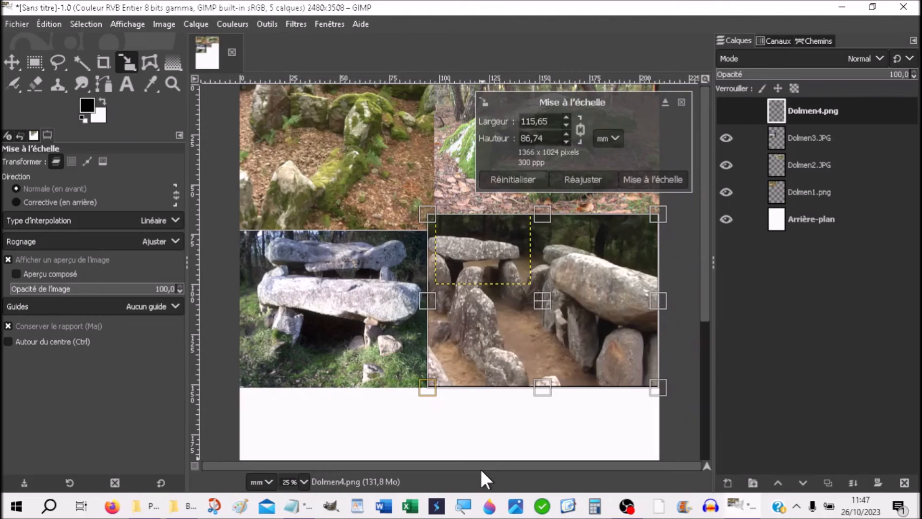
{"action": "left_click", "coordinate": [644, 175]}
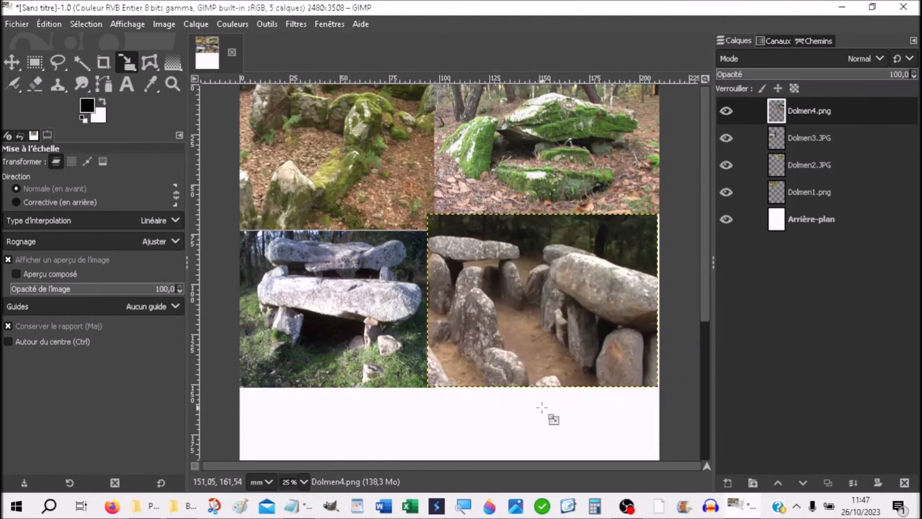
Open Dolmen5.JPG as a layer and move it into the empty lower part of the page, just below Dolmen3 and Dolmen4.
{"action": "scroll", "coordinate": [489, 412], "scroll_direction": "down", "scroll_amount": 5}
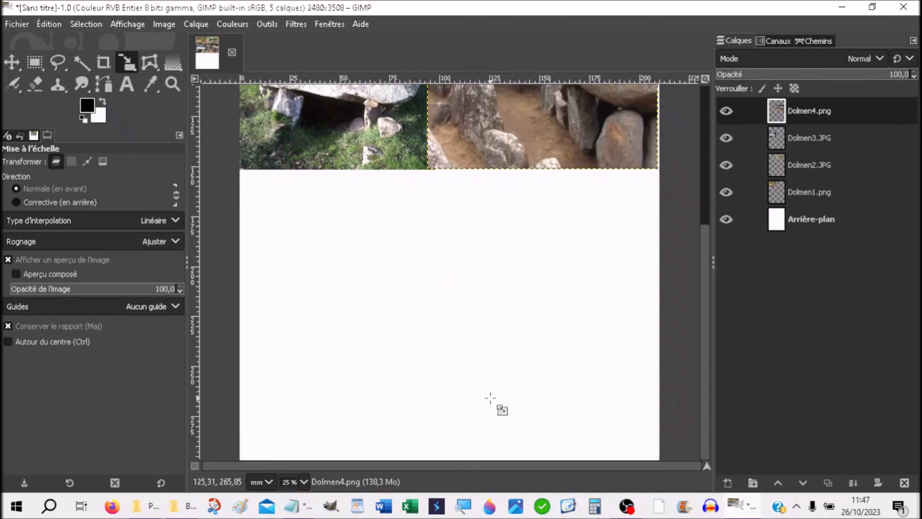
{"action": "left_click", "coordinate": [14, 21]}
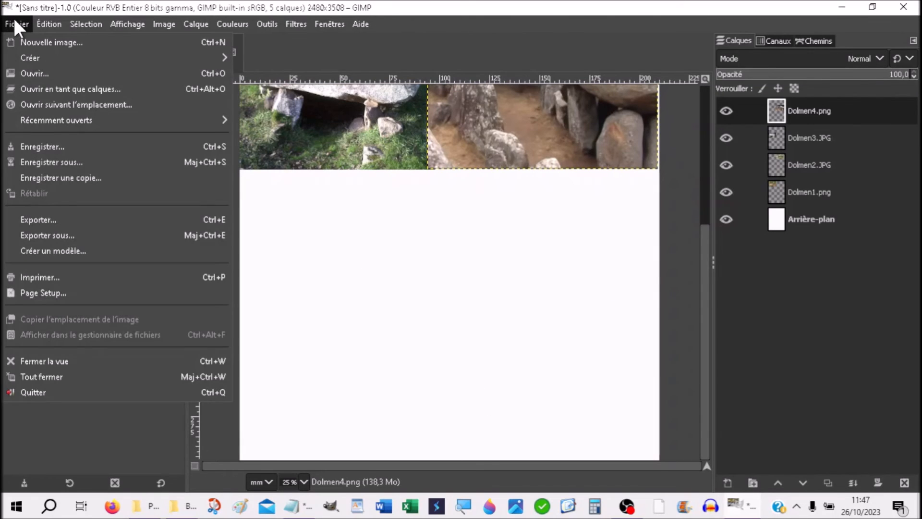
{"action": "left_click", "coordinate": [46, 87]}
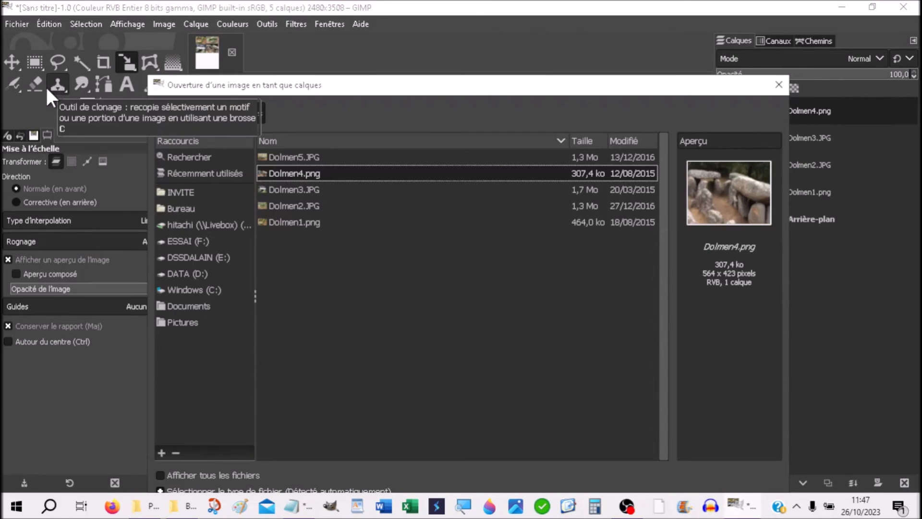
{"action": "left_click", "coordinate": [292, 158]}
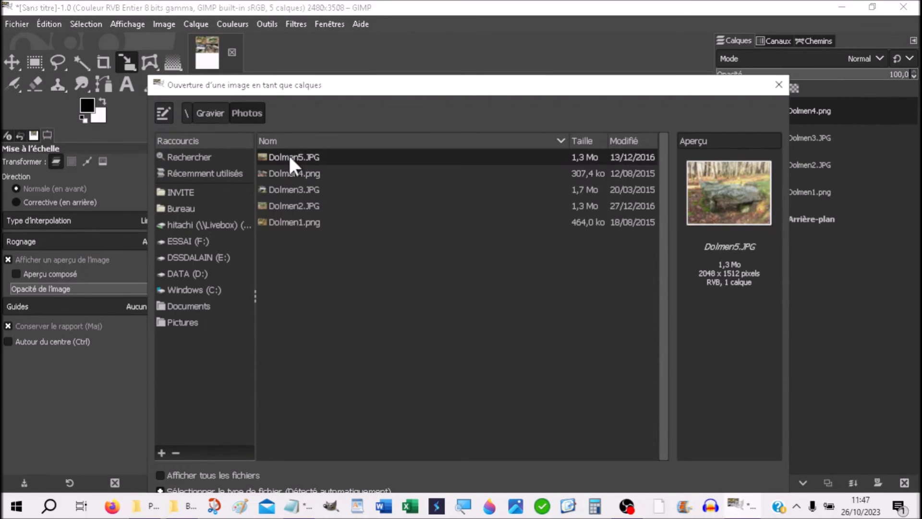
{"action": "double_click", "coordinate": [286, 155]}
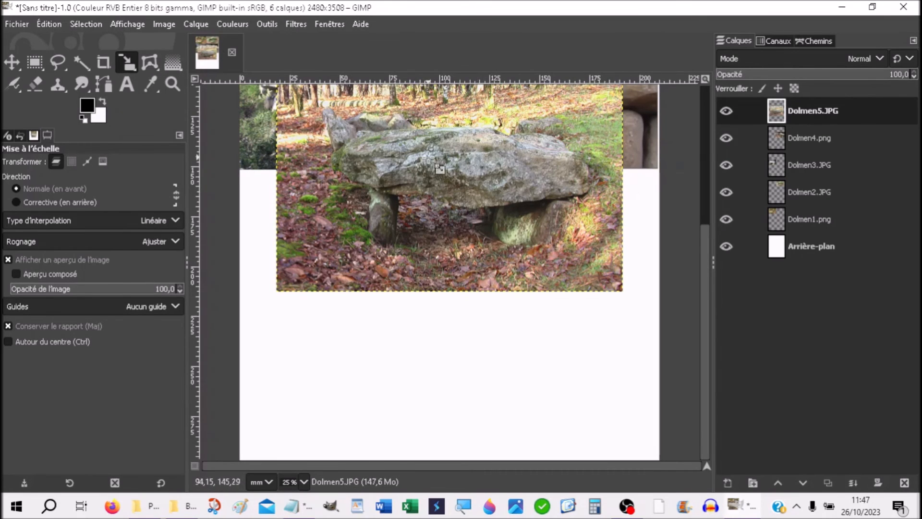
{"action": "left_click", "coordinate": [12, 62]}
{"action": "left_click_drag", "start_coordinate": [457, 192], "coordinate": [464, 326]}
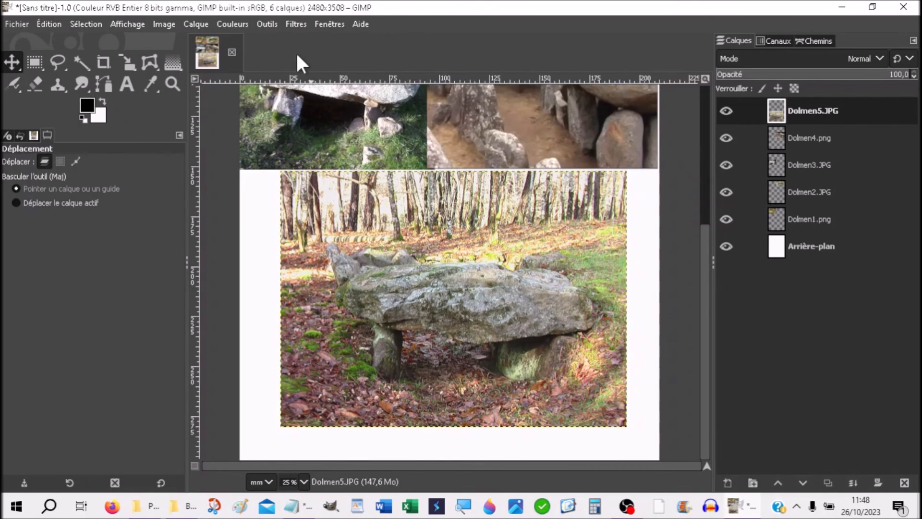
Scale the Dolmen5.JPG layer to about 212 × 156 mm, aligned directly under Dolmen3 and Dolmen4 and spanning the page's full width.
{"action": "left_click", "coordinate": [266, 23]}
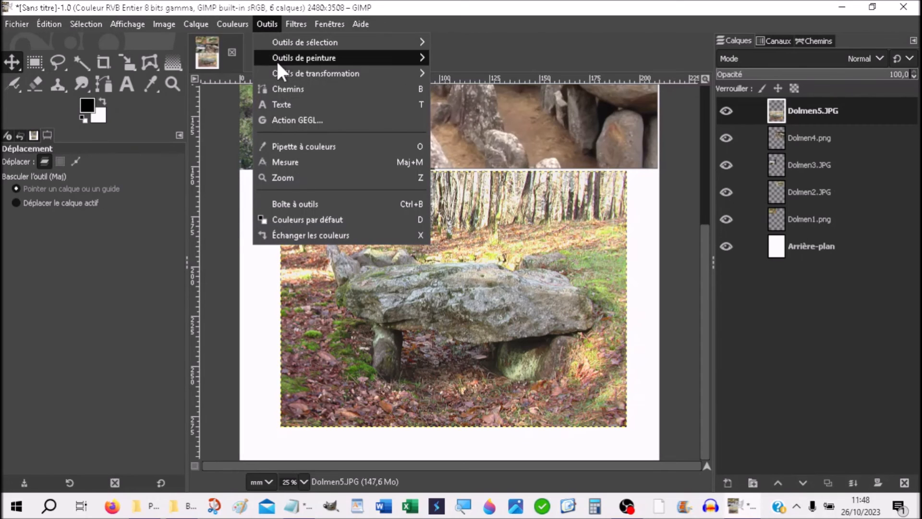
{"action": "mouse_move", "coordinate": [283, 74]}
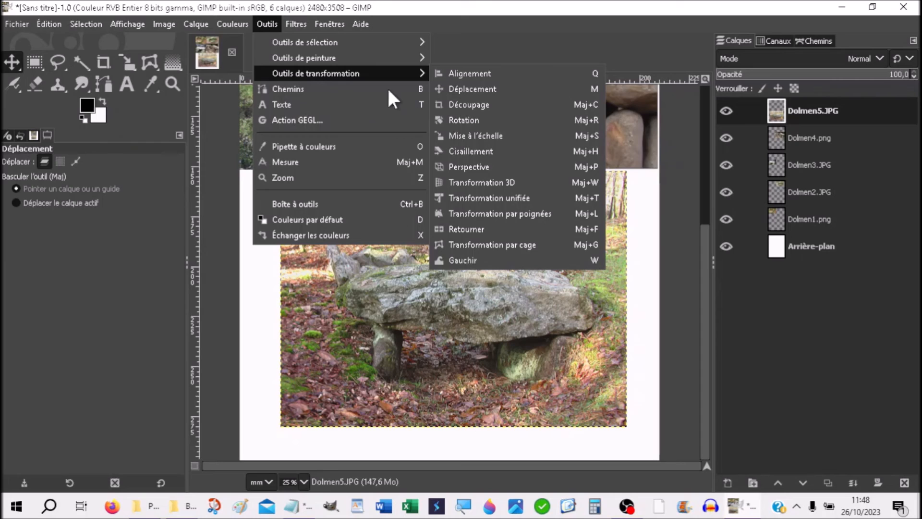
{"action": "left_click", "coordinate": [473, 138]}
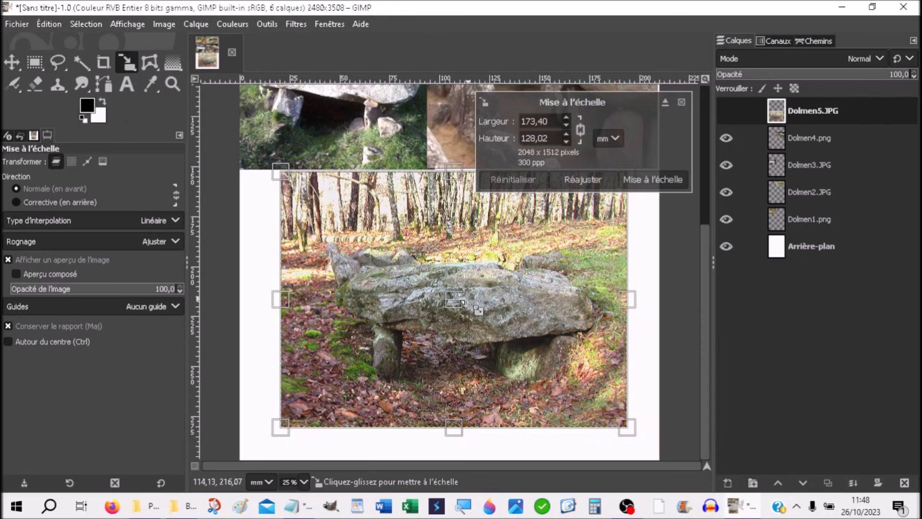
{"action": "left_click_drag", "start_coordinate": [473, 307], "coordinate": [387, 298]}
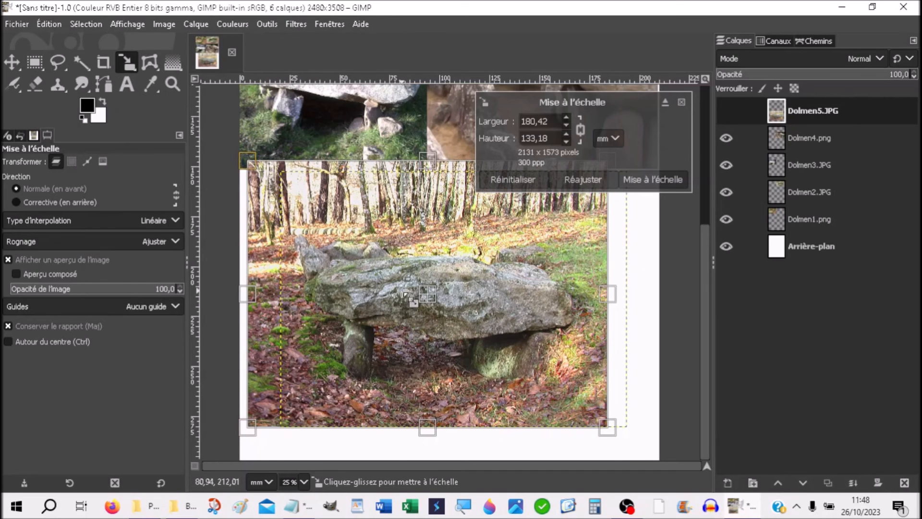
{"action": "mouse_move", "coordinate": [437, 304]}
{"action": "left_mouse_down"}
{"action": "mouse_move", "coordinate": [422, 310]}
{"action": "mouse_move", "coordinate": [428, 314]}
{"action": "left_mouse_up"}
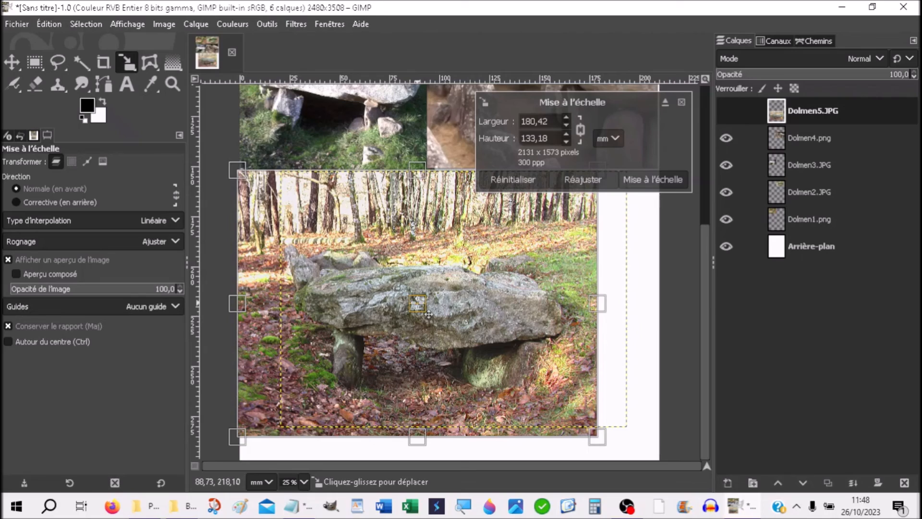
{"action": "left_click_drag", "start_coordinate": [598, 437], "coordinate": [684, 470]}
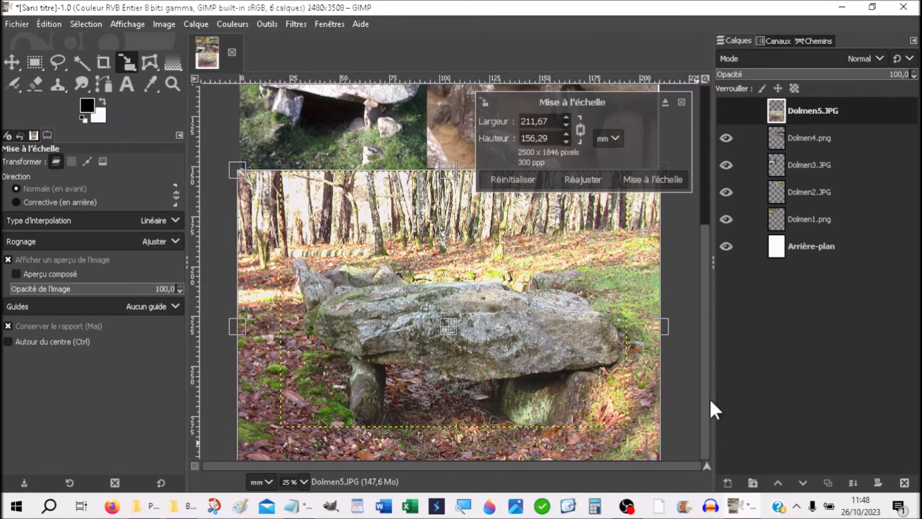
{"action": "left_click", "coordinate": [635, 182]}
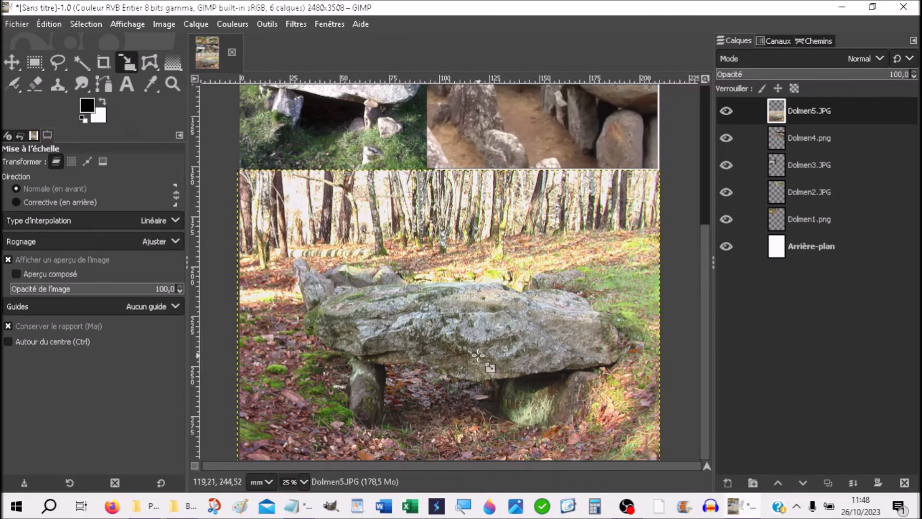
Move the Dolmen5.JPG layer up and slightly right so its top strip overlaps the lower edges of Dolmen3 and Dolmen4.
{"action": "left_click", "coordinate": [21, 64]}
{"action": "left_click_drag", "start_coordinate": [504, 347], "coordinate": [509, 327]}
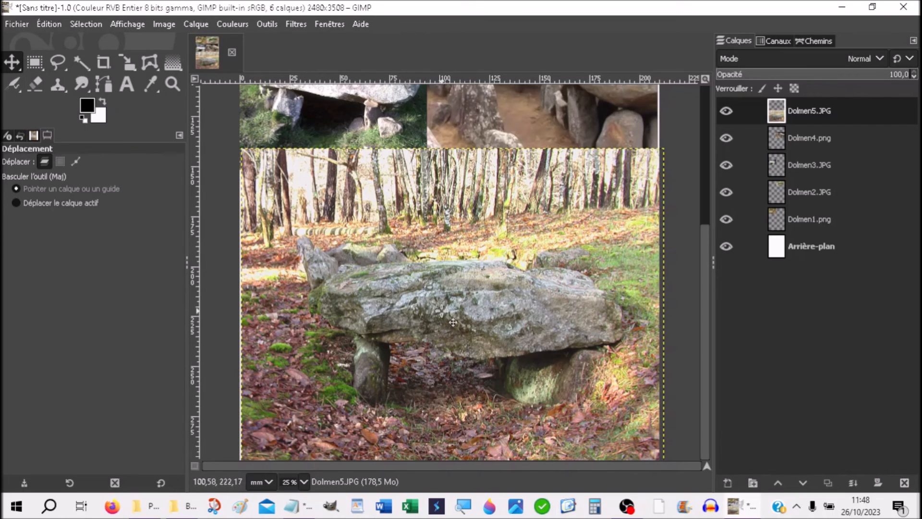
{"action": "left_click_drag", "start_coordinate": [453, 310], "coordinate": [460, 311]}
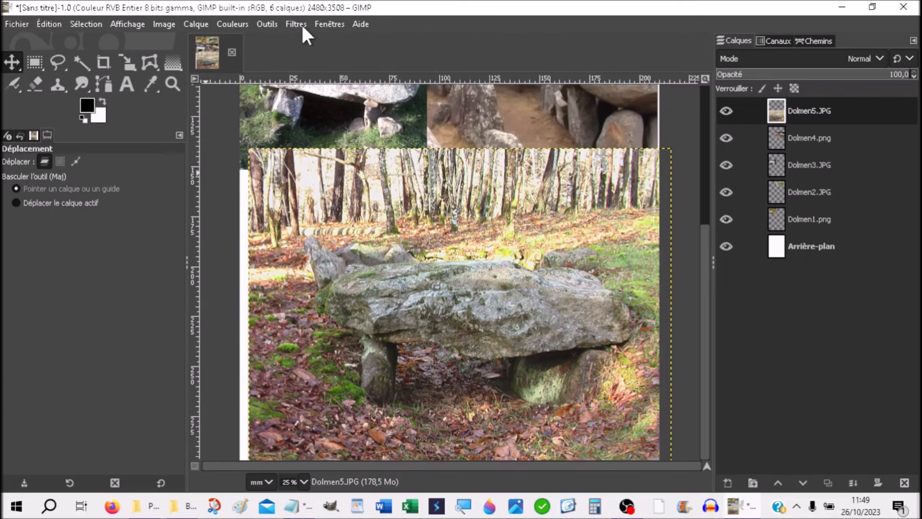
Crop the overlapping top strip off Dolmen5.JPG, keeping about 2491 × 1723 px, and move the layer back to the page's left edge.
{"action": "left_click", "coordinate": [265, 25]}
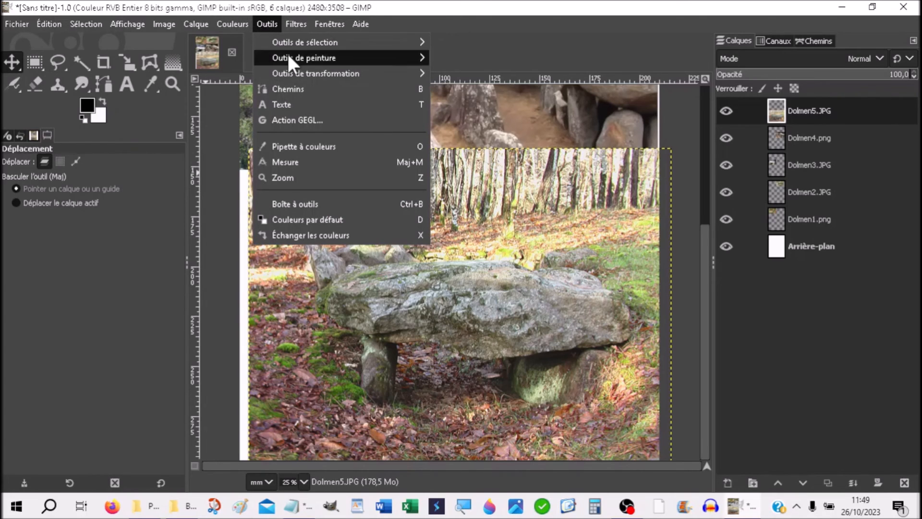
{"action": "mouse_move", "coordinate": [308, 74]}
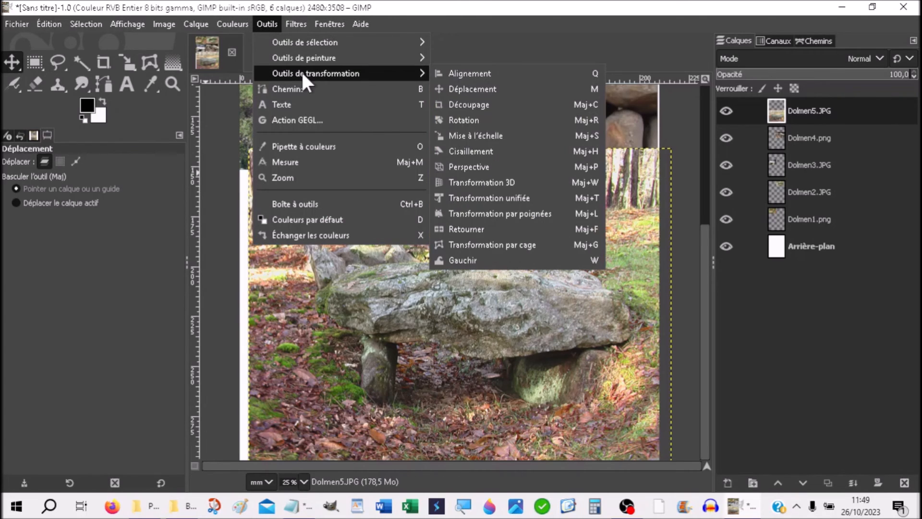
{"action": "left_click", "coordinate": [463, 107]}
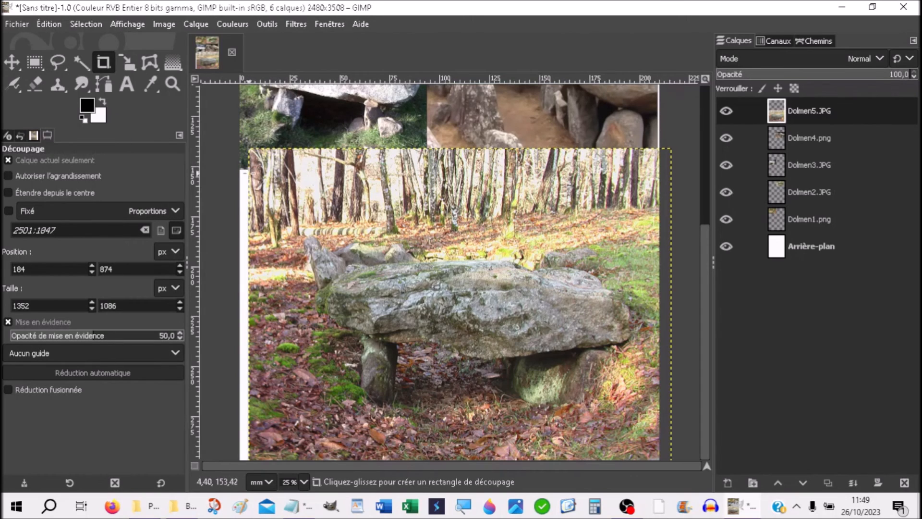
{"action": "left_click_drag", "start_coordinate": [252, 169], "coordinate": [674, 463]}
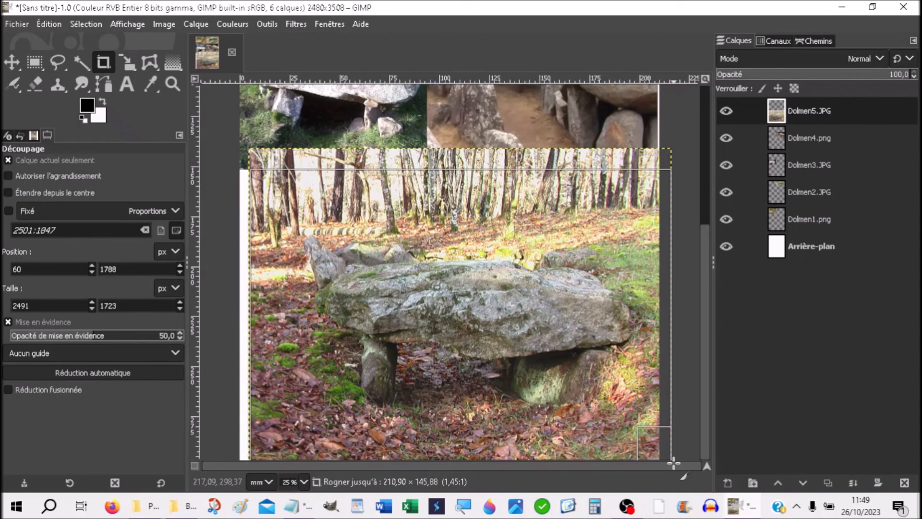
{"action": "left_click_drag", "start_coordinate": [673, 462], "coordinate": [673, 462]}
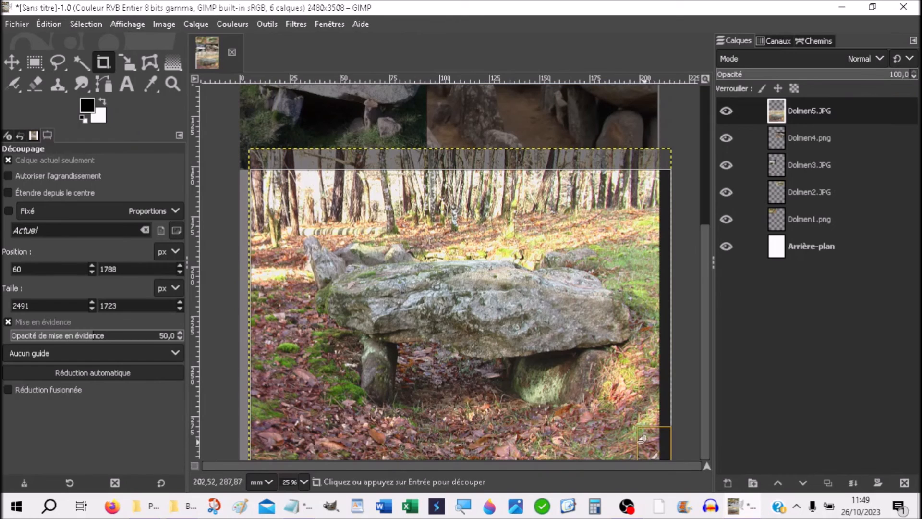
{"action": "left_click", "coordinate": [656, 436]}
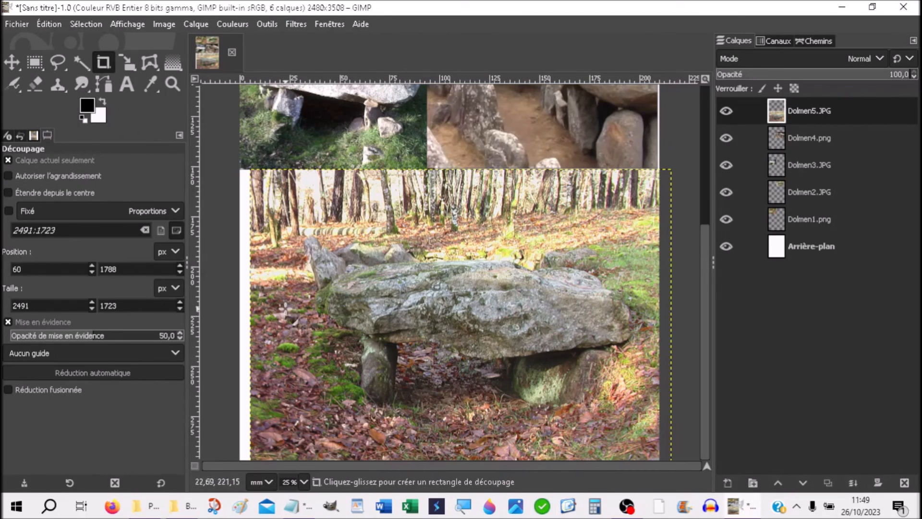
{"action": "left_click", "coordinate": [13, 63]}
{"action": "left_click_drag", "start_coordinate": [452, 328], "coordinate": [439, 327]}
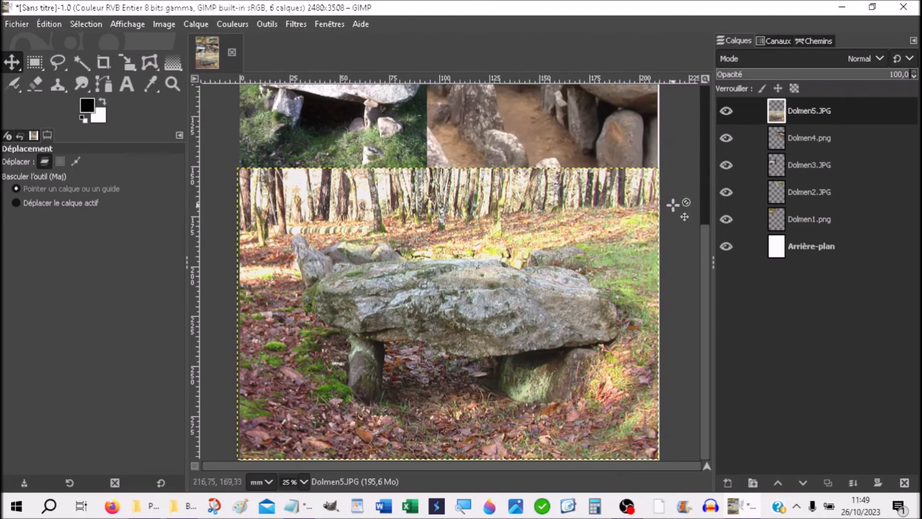
Link the Dolmen1.png and Dolmen2.JPG layers together.
{"action": "left_click_drag", "start_coordinate": [709, 250], "coordinate": [694, 53]}
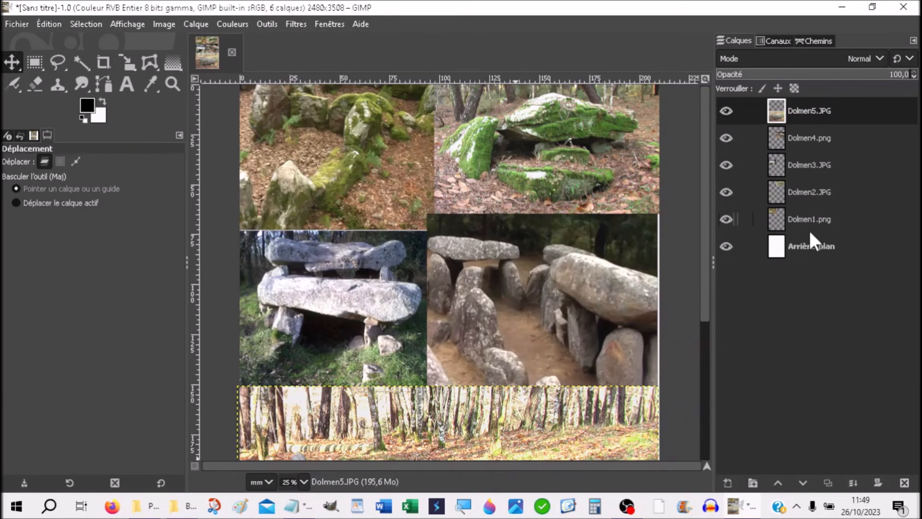
{"action": "left_click", "coordinate": [776, 225]}
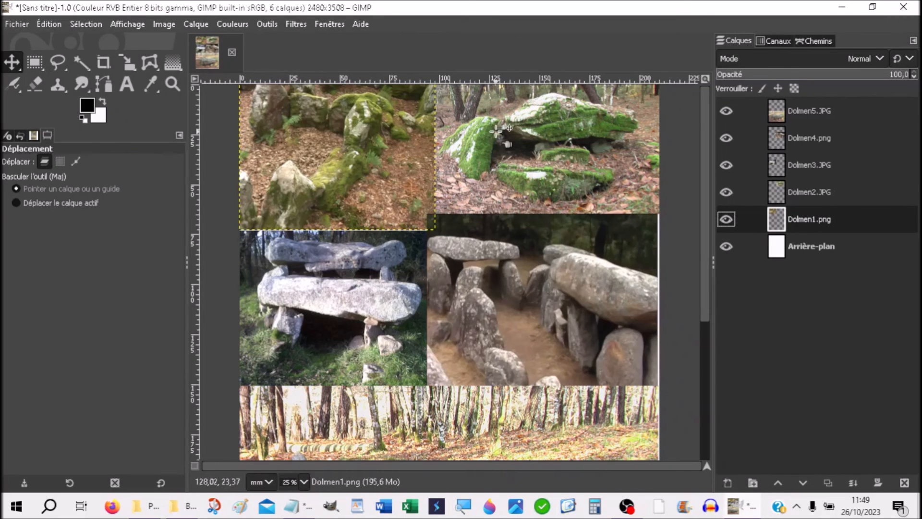
{"action": "left_click", "coordinate": [776, 188]}
{"action": "left_click", "coordinate": [783, 219]}
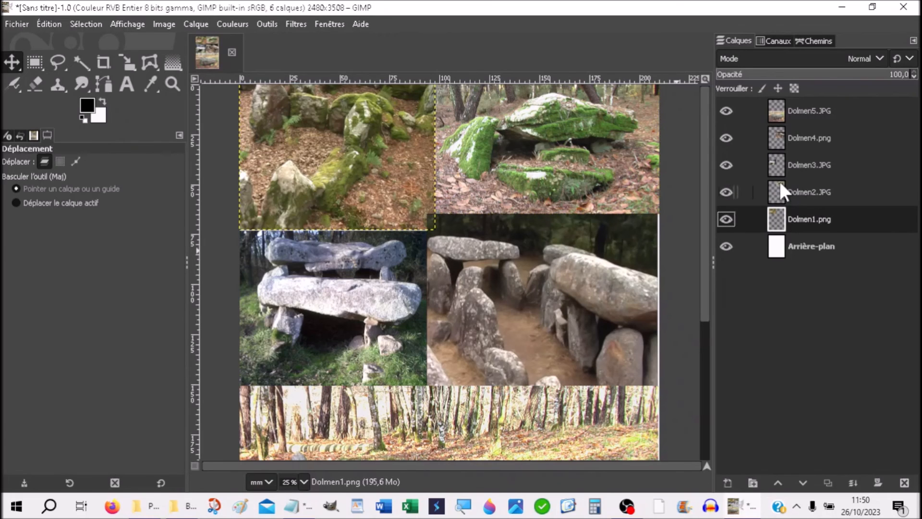
{"action": "left_click", "coordinate": [780, 195]}
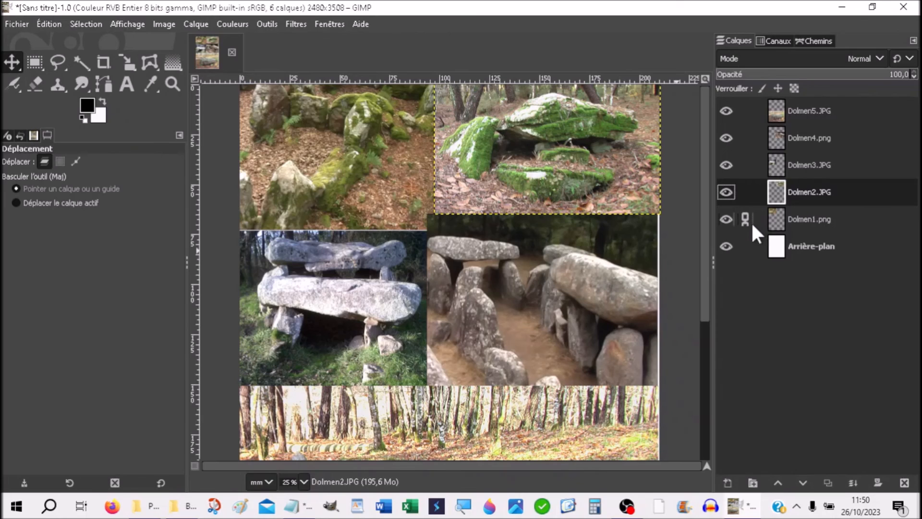
{"action": "left_click", "coordinate": [746, 193]}
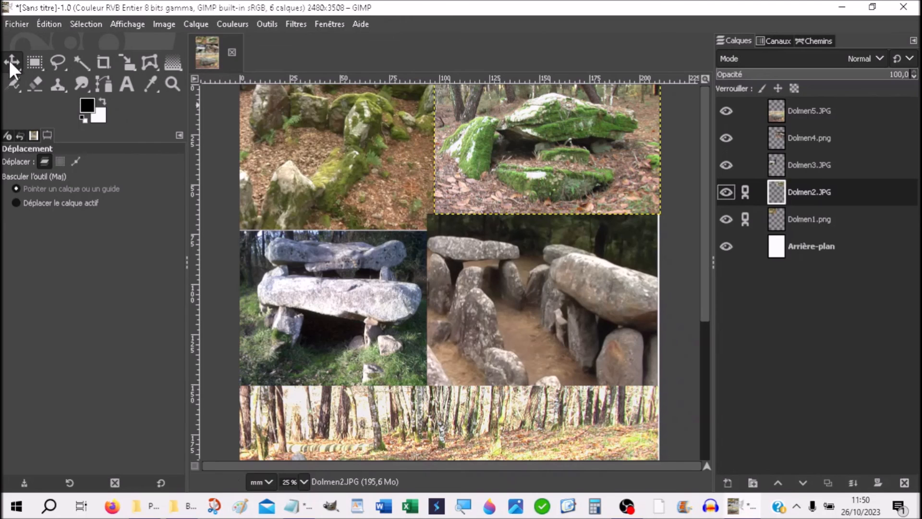
Move the linked Dolmen1 and Dolmen2 layers straight down about 22 mm, and undo the move.
{"action": "left_click", "coordinate": [329, 159]}
{"action": "left_click_drag", "start_coordinate": [330, 160], "coordinate": [329, 204]}
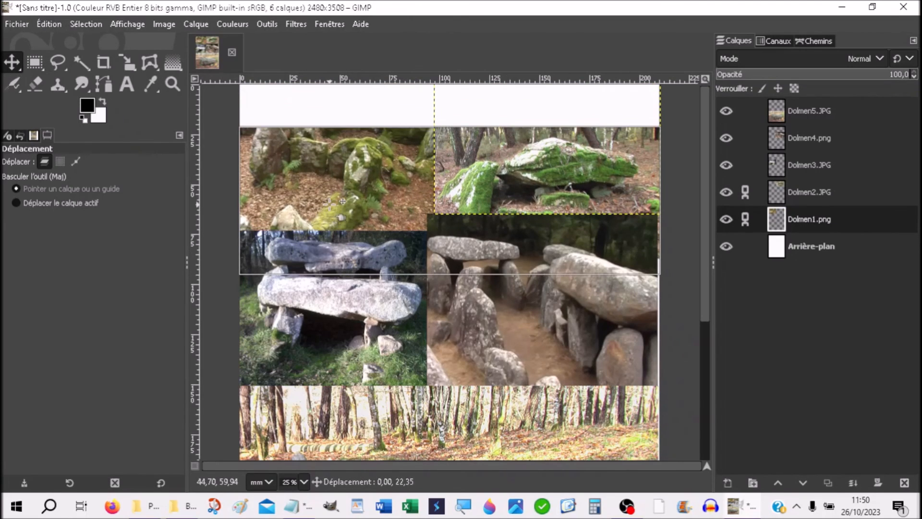
{"action": "left_click", "coordinate": [329, 202]}
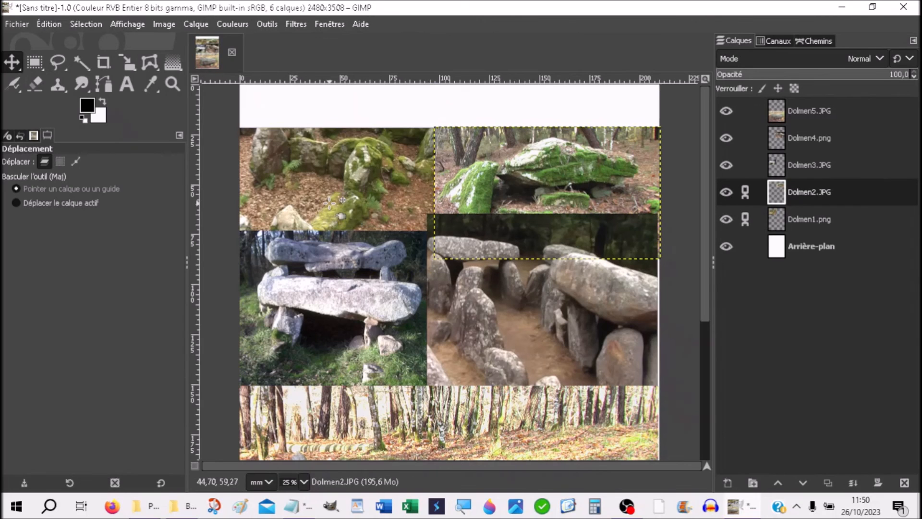
{"action": "key", "text": "ctrl+z"}
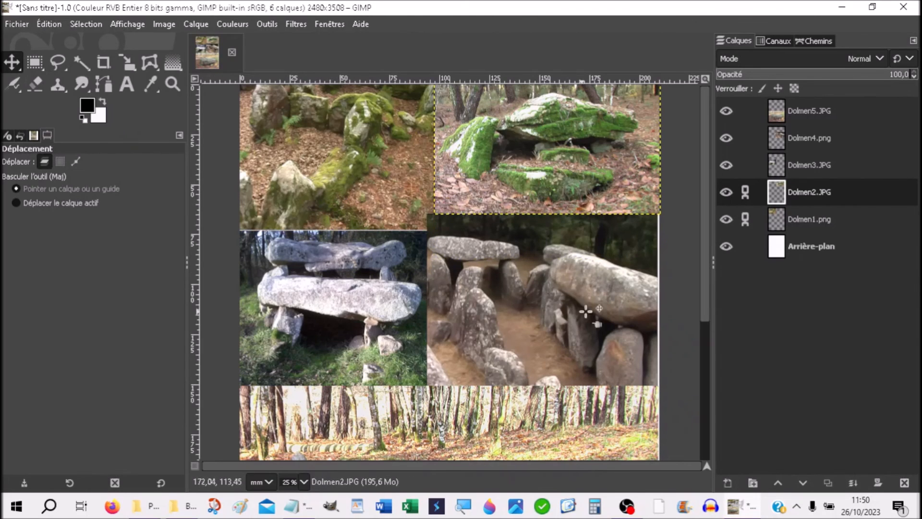
Unlink the Dolmen2.JPG and Dolmen1.png layers and look over the whole page layout.
{"action": "left_click", "coordinate": [746, 193]}
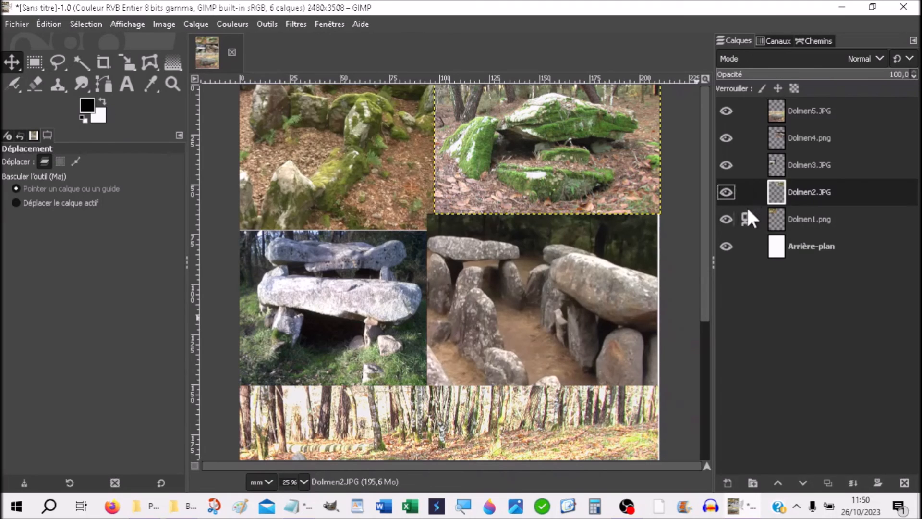
{"action": "left_click", "coordinate": [746, 220]}
{"action": "scroll", "coordinate": [590, 291], "scroll_direction": "down", "scroll_amount": 3}
{"action": "scroll", "coordinate": [590, 290], "scroll_direction": "down", "scroll_amount": 4}
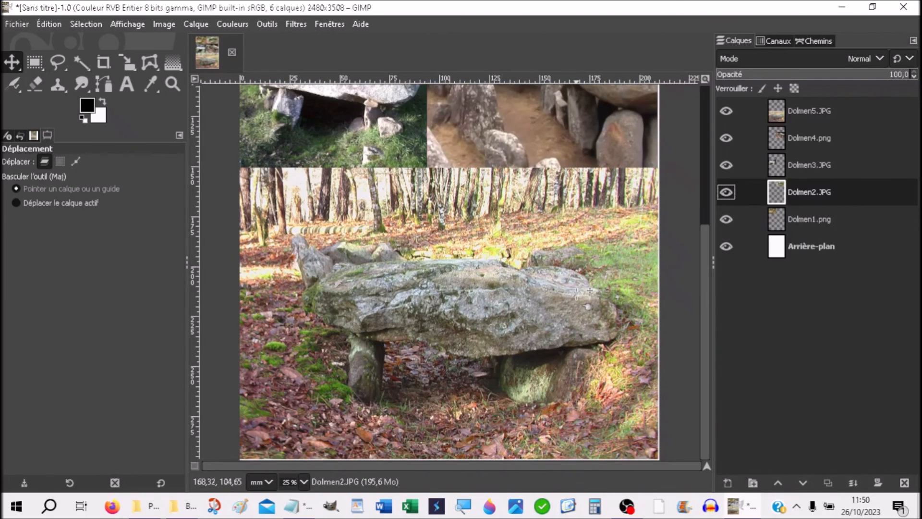
{"action": "scroll", "coordinate": [589, 292], "scroll_direction": "up", "scroll_amount": 7}
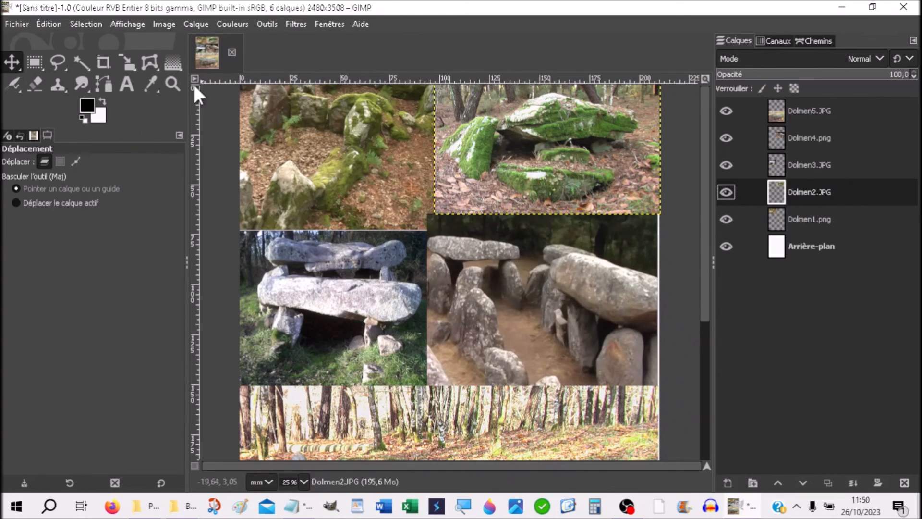
Start exporting the image under a new name and choose the Gravier\Photos folder on drive ESSAI (F:) as destination.
{"action": "left_click", "coordinate": [16, 25]}
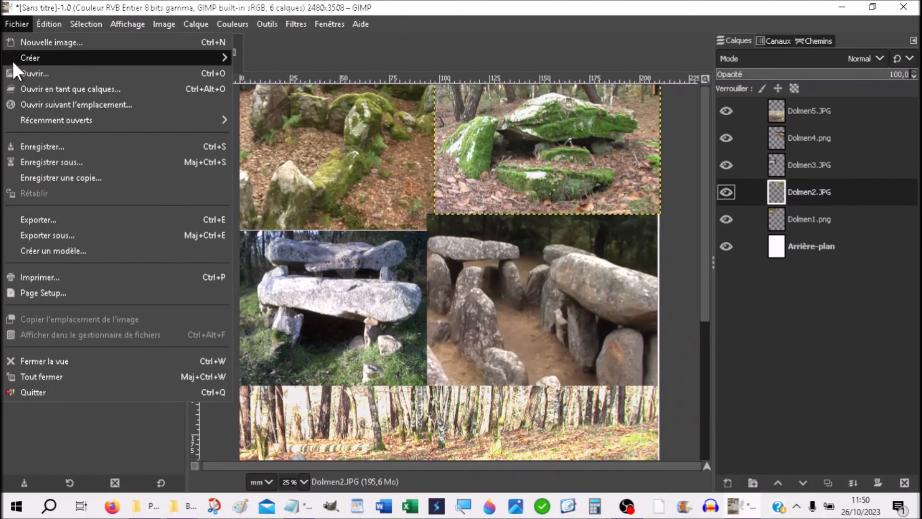
{"action": "left_click", "coordinate": [26, 240]}
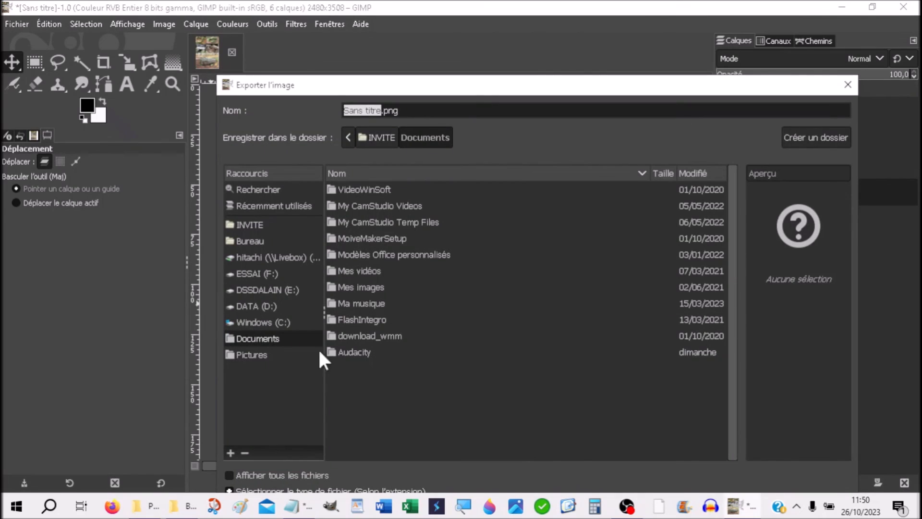
{"action": "left_click", "coordinate": [267, 275]}
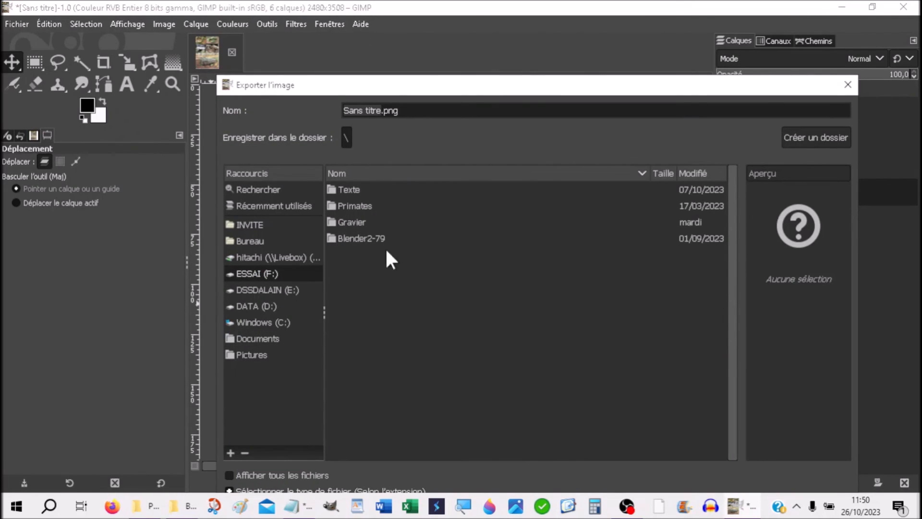
{"action": "double_click", "coordinate": [343, 223]}
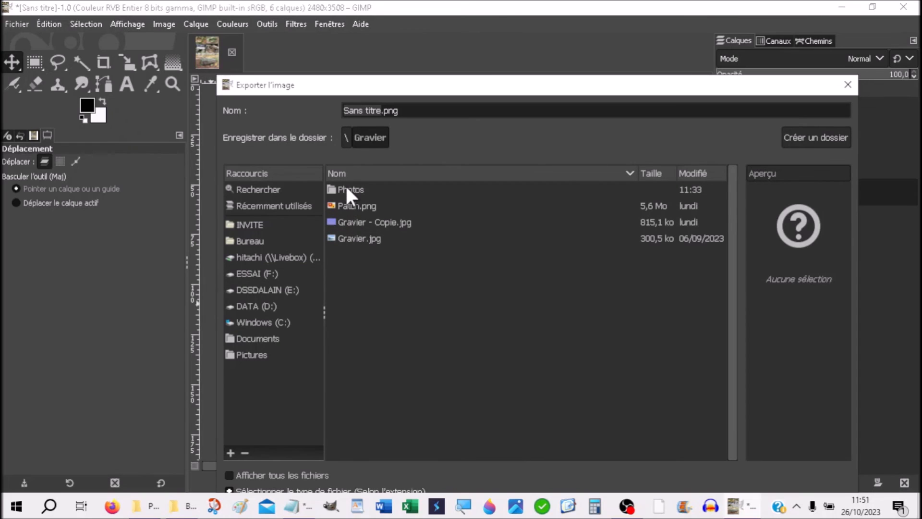
{"action": "double_click", "coordinate": [349, 191]}
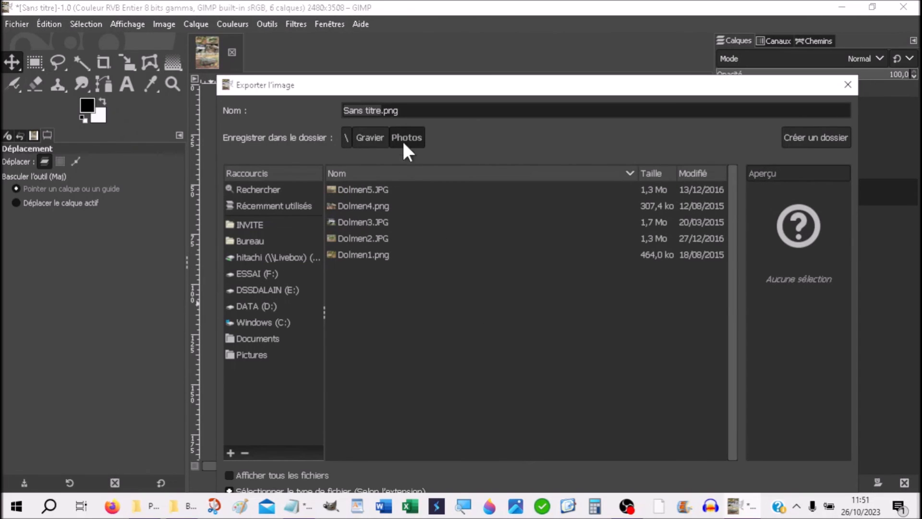
Name the export file MelangePhotos01.png and export it with the PNG options as they are.
{"action": "left_click", "coordinate": [383, 111]}
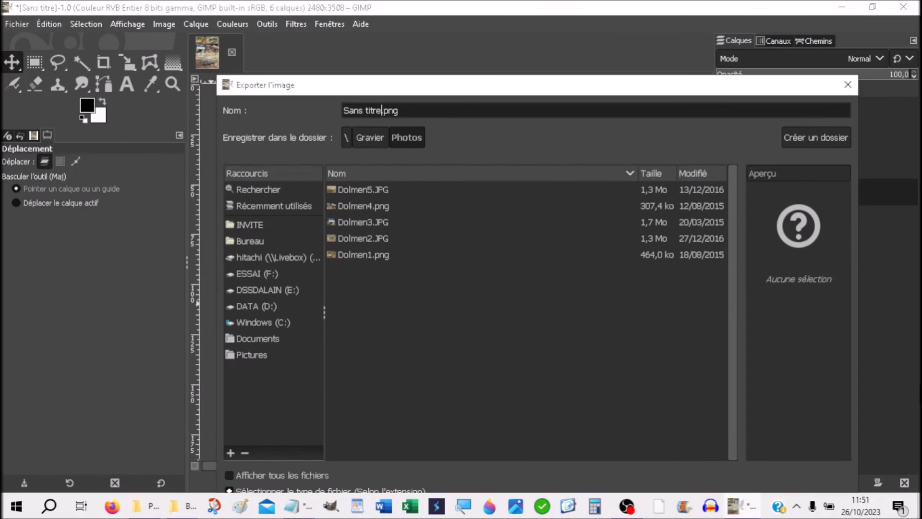
{"action": "key", "text": "BackSpace"}
{"action": "key", "text": "BackSpace"}
{"action": "key", "text": "BackSpace"}
{"action": "key", "text": "BackSpace"}
{"action": "key", "text": "BackSpace"}
{"action": "key", "text": "BackSpace"}
{"action": "key", "text": "BackSpace"}
{"action": "key", "text": "BackSpace"}
{"action": "key", "text": "BackSpace"}
{"action": "type", "text": "Ma"}
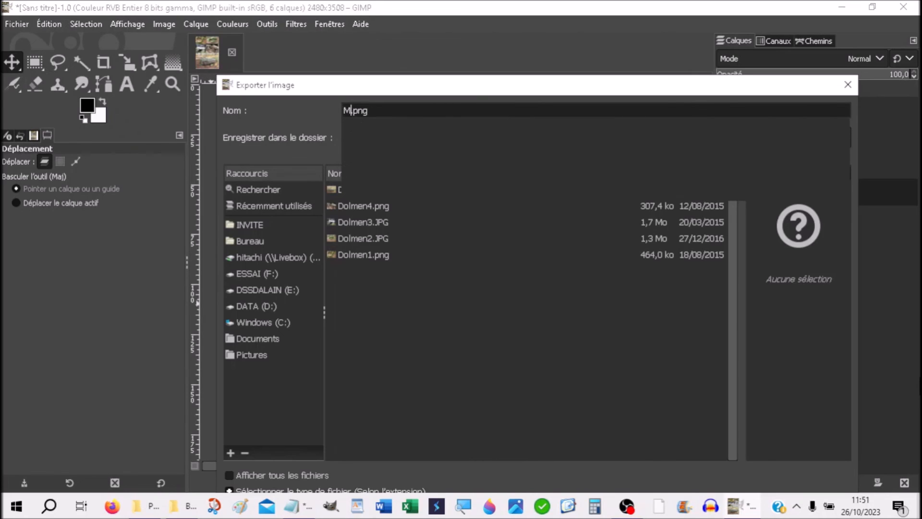
{"action": "key", "text": "BackSpace"}
{"action": "type", "text": "ela"}
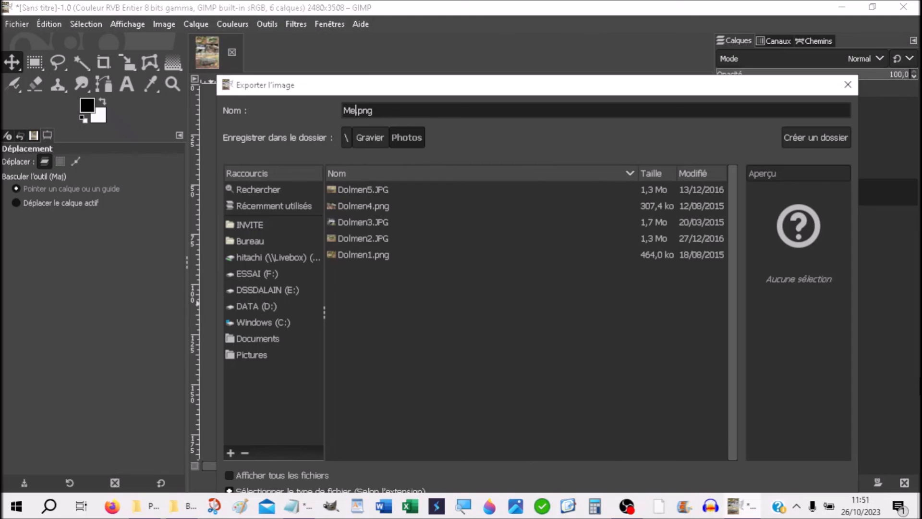
{"action": "type", "text": "ngePhotos01"}
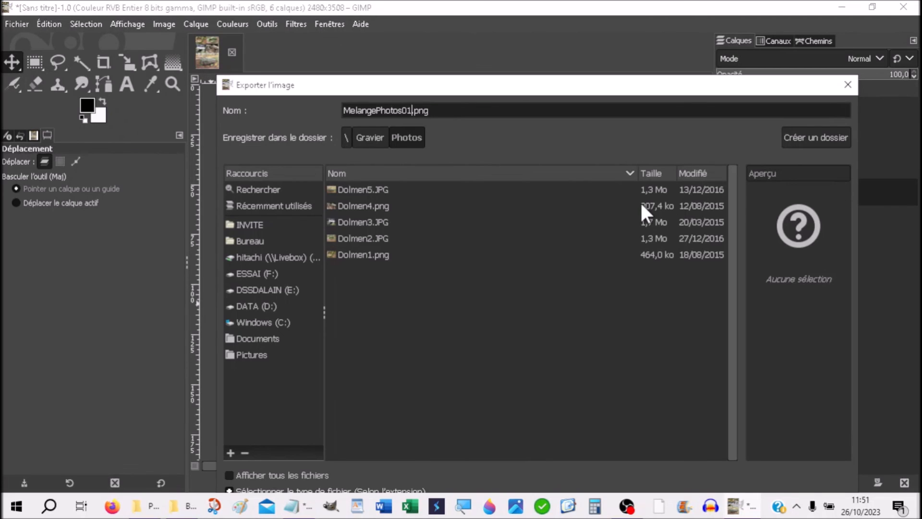
{"action": "key", "text": "Return"}
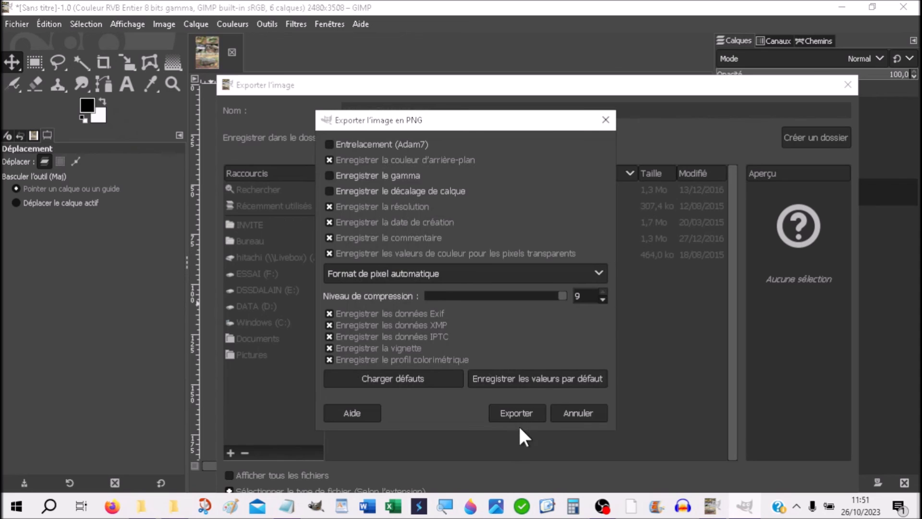
{"action": "left_click", "coordinate": [512, 412]}
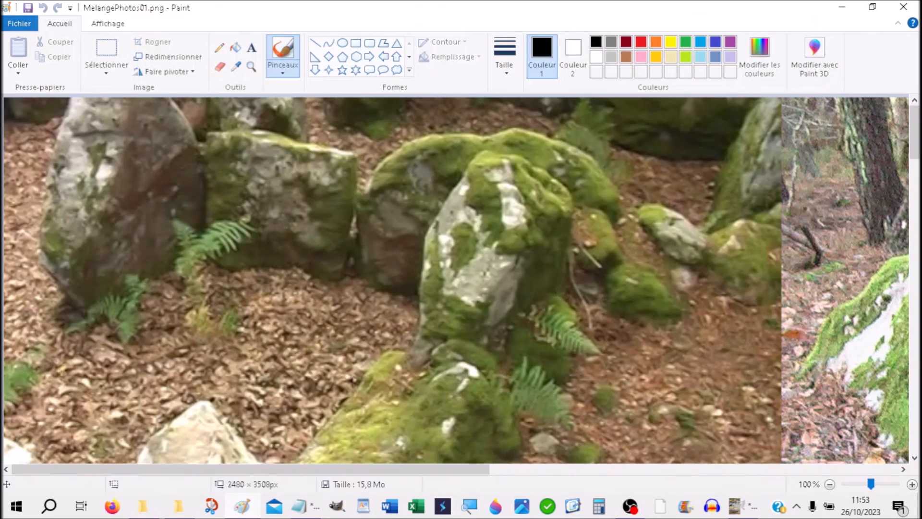
Examine the whole exported MelangePhotos01.png page in Paint at 12.5 % zoom, and close Paint and the GIMP window.
{"action": "left_click", "coordinate": [869, 483]}
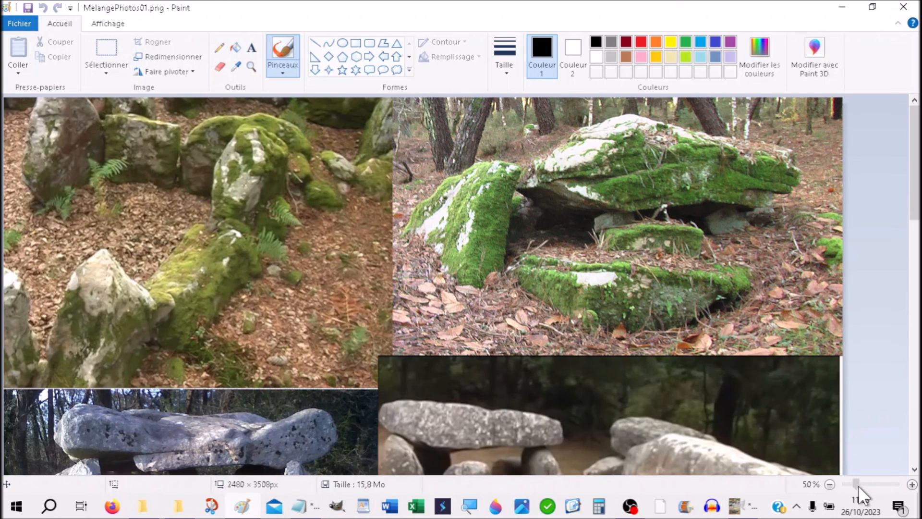
{"action": "left_click_drag", "start_coordinate": [858, 485], "coordinate": [848, 489]}
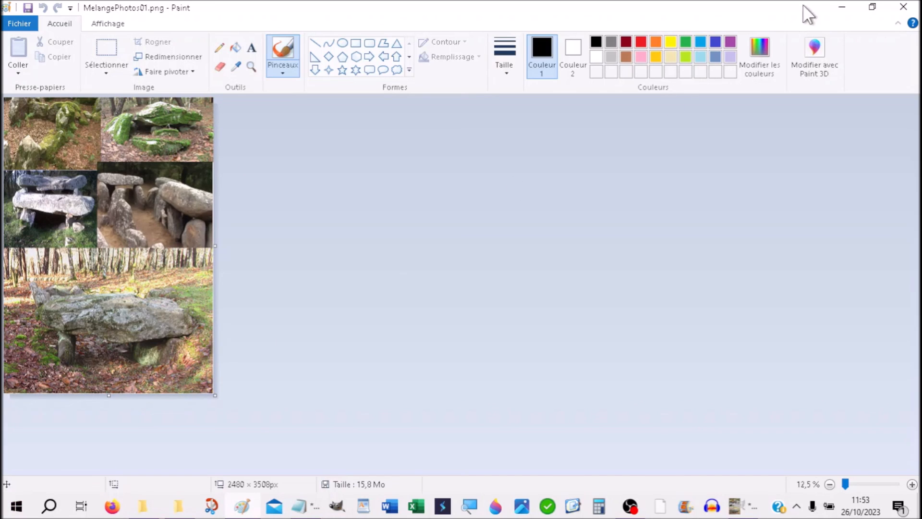
{"action": "left_click", "coordinate": [910, 8]}
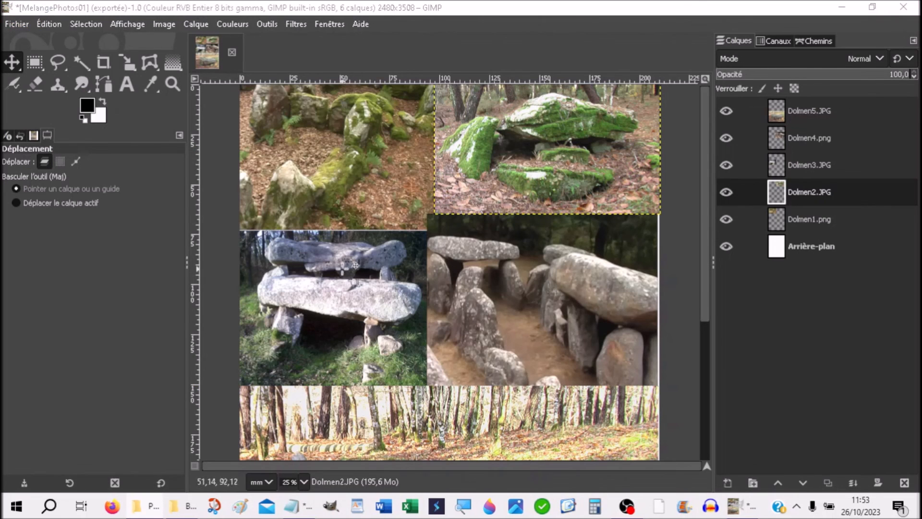
{"action": "left_click", "coordinate": [904, 6]}
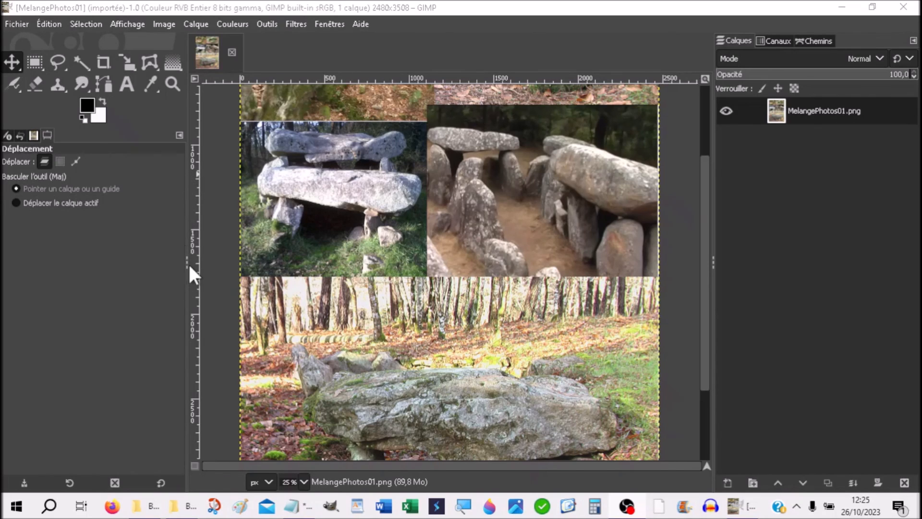
Narrow the toolbox dock and widen the layers dock beside the MelangePhotos01.png image.
{"action": "left_click_drag", "start_coordinate": [187, 265], "coordinate": [151, 278]}
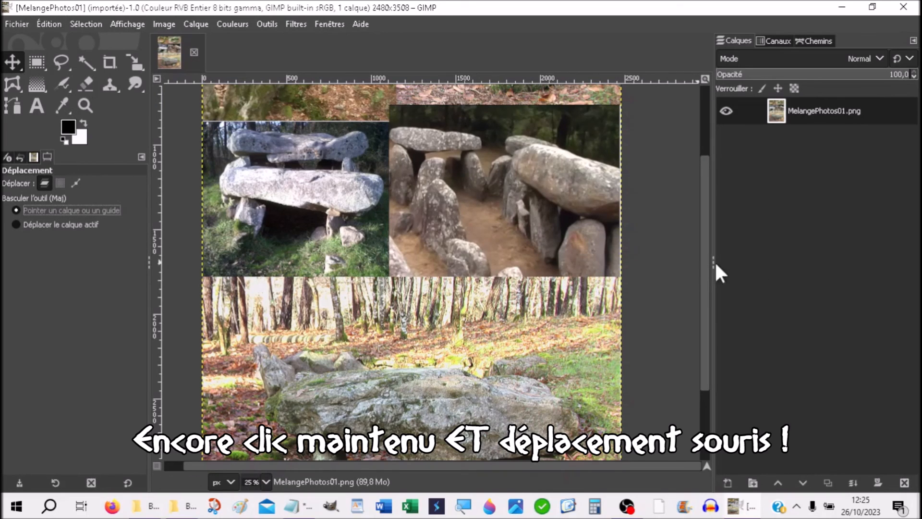
{"action": "left_click_drag", "start_coordinate": [713, 261], "coordinate": [669, 267]}
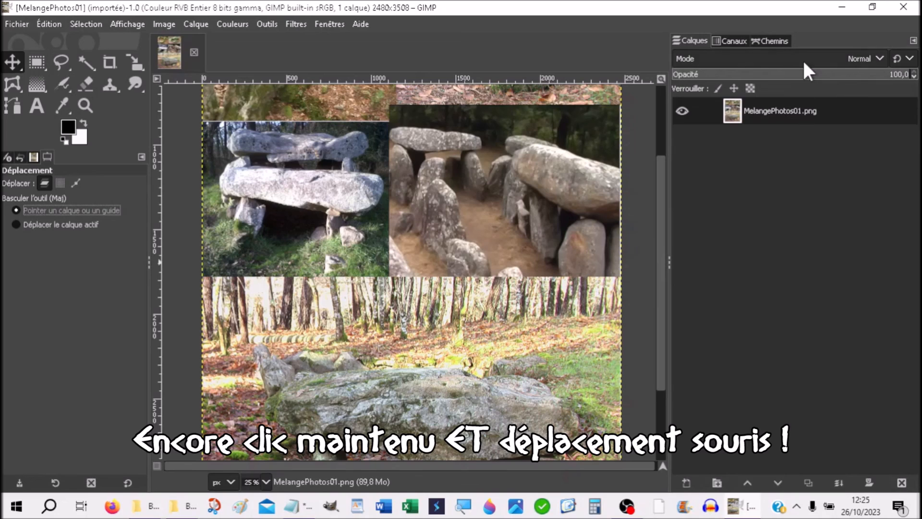